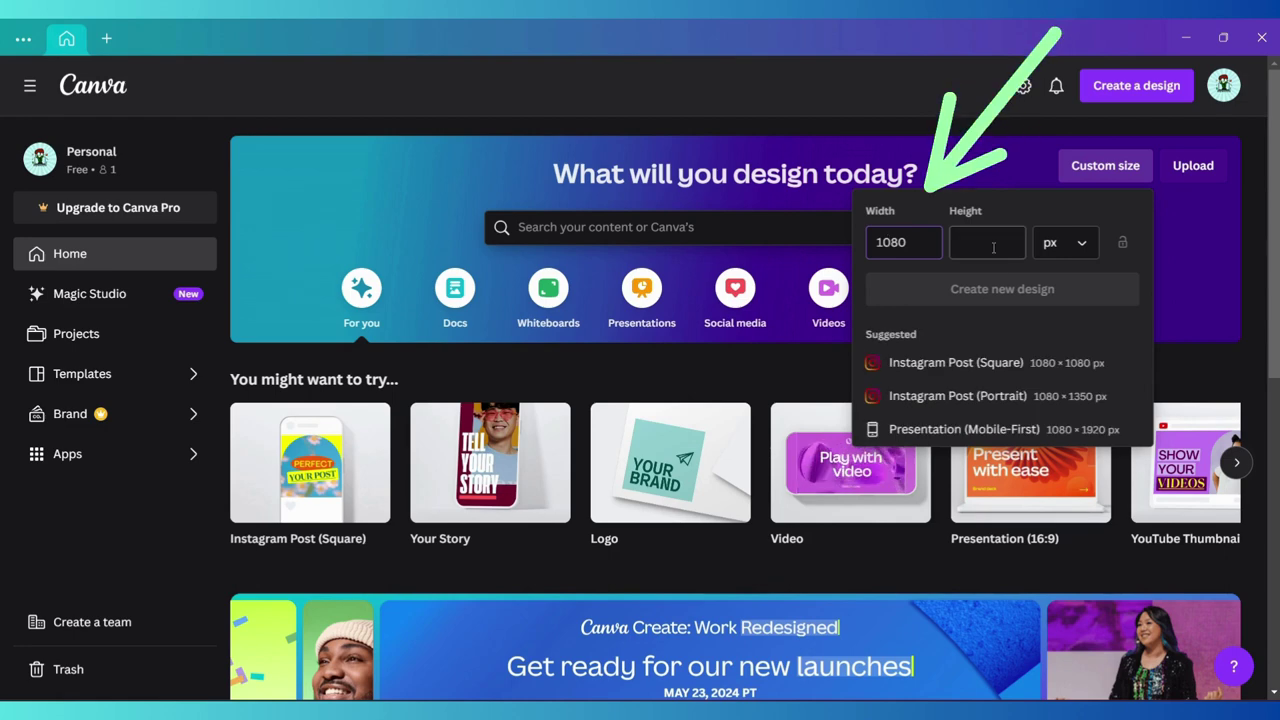
- Create a custom design 1080 × 1350 px in size and fill its page background with black
{"action": "type", "text": "1350"}
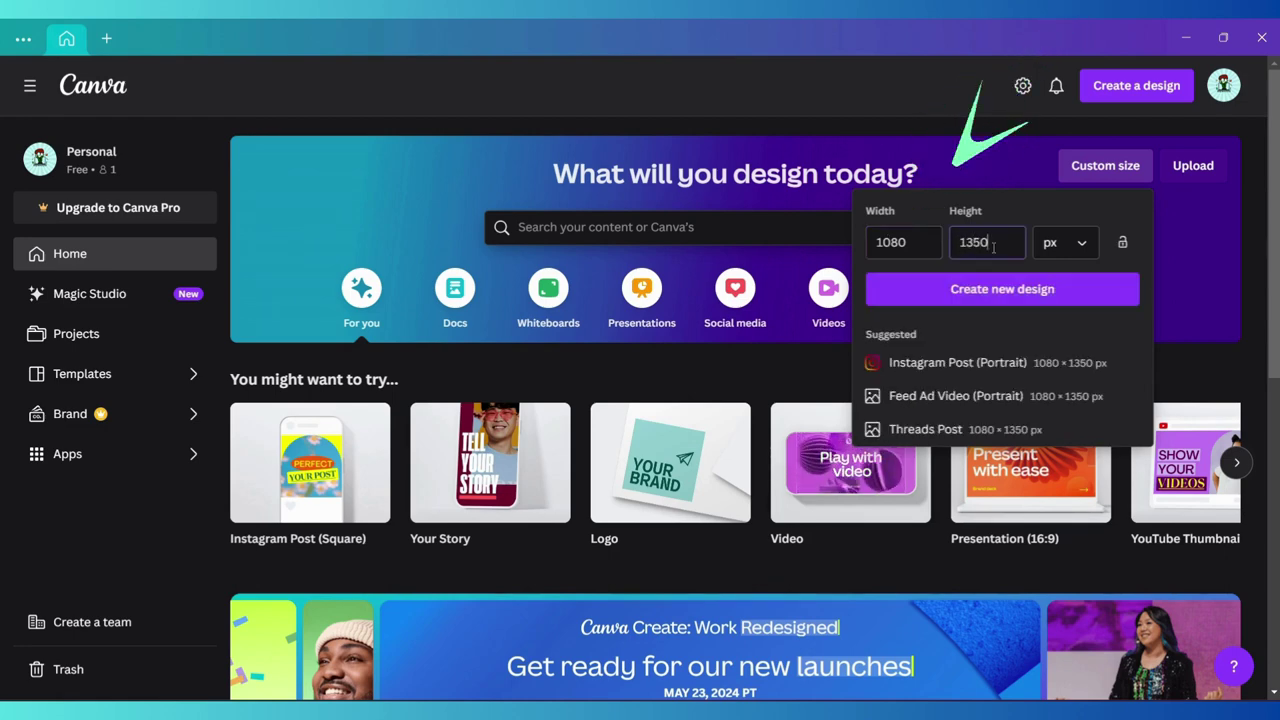
{"action": "left_click", "coordinate": [1002, 289]}
{"action": "left_click", "coordinate": [381, 123]}
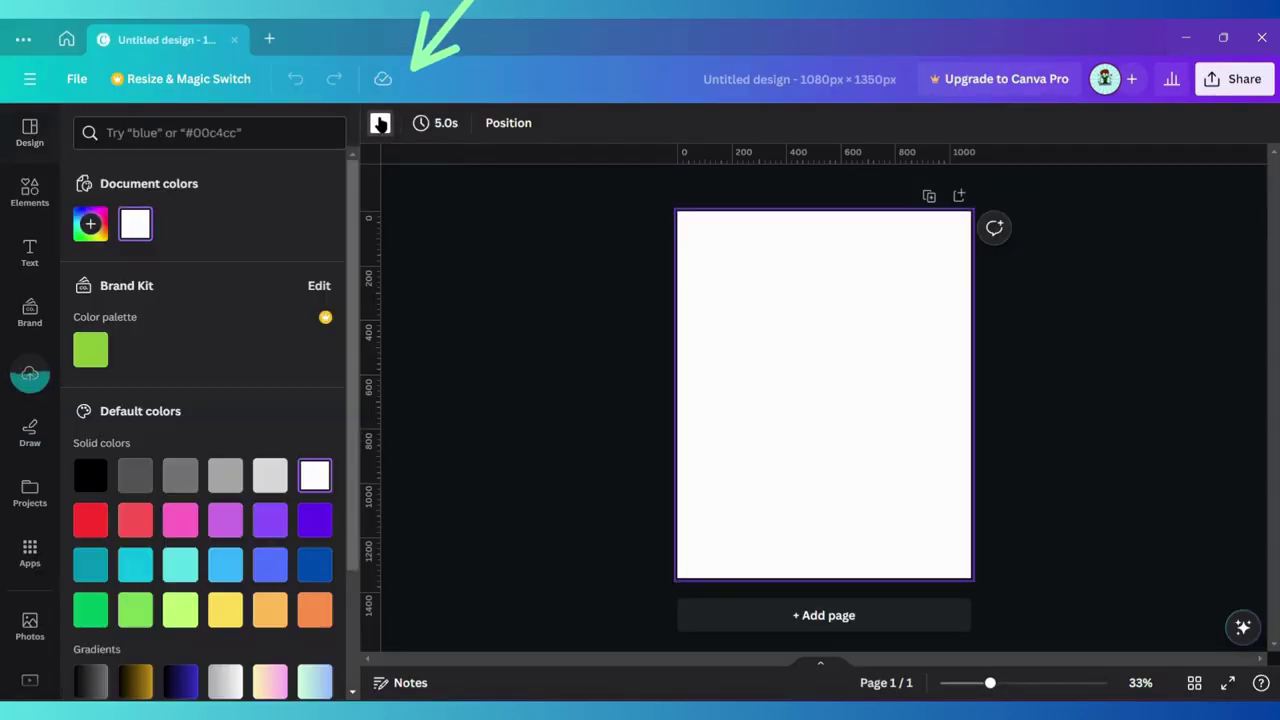
{"action": "left_click", "coordinate": [90, 475]}
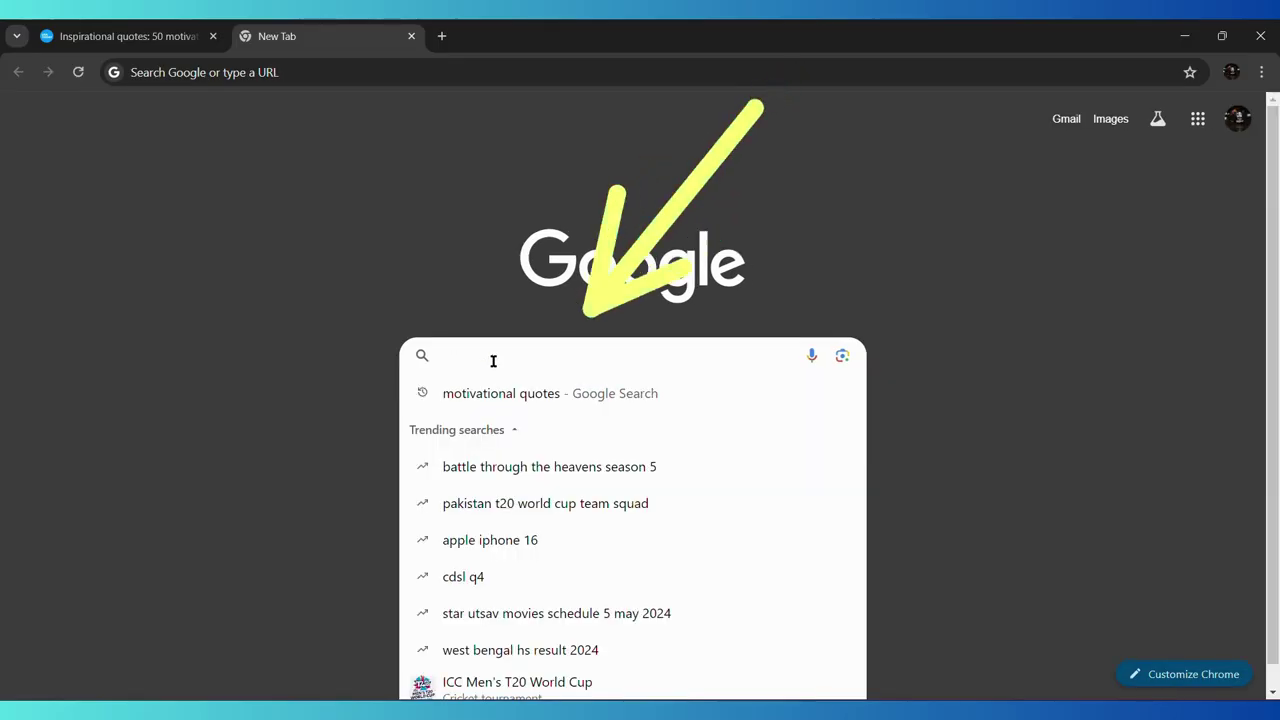
- In the web browser, search Google for "pixabay" and open the Pixabay website
{"action": "type", "text": "pi"}
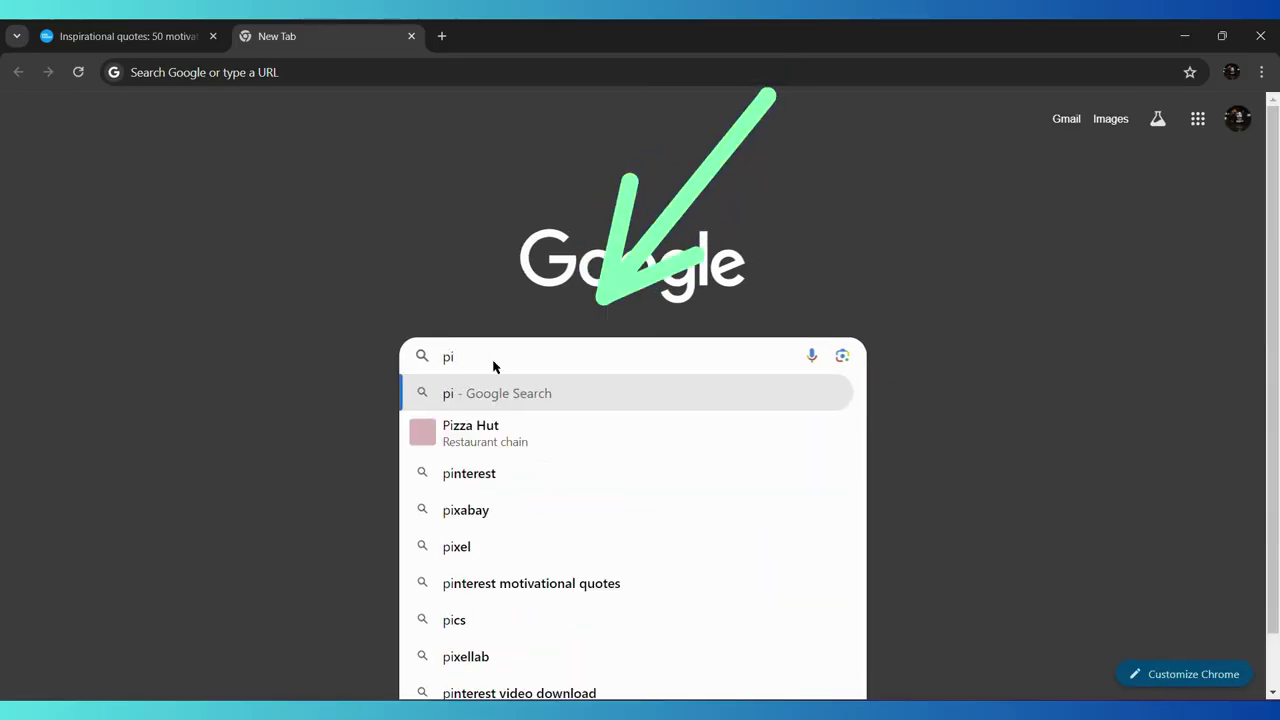
{"action": "type", "text": "xabay"}
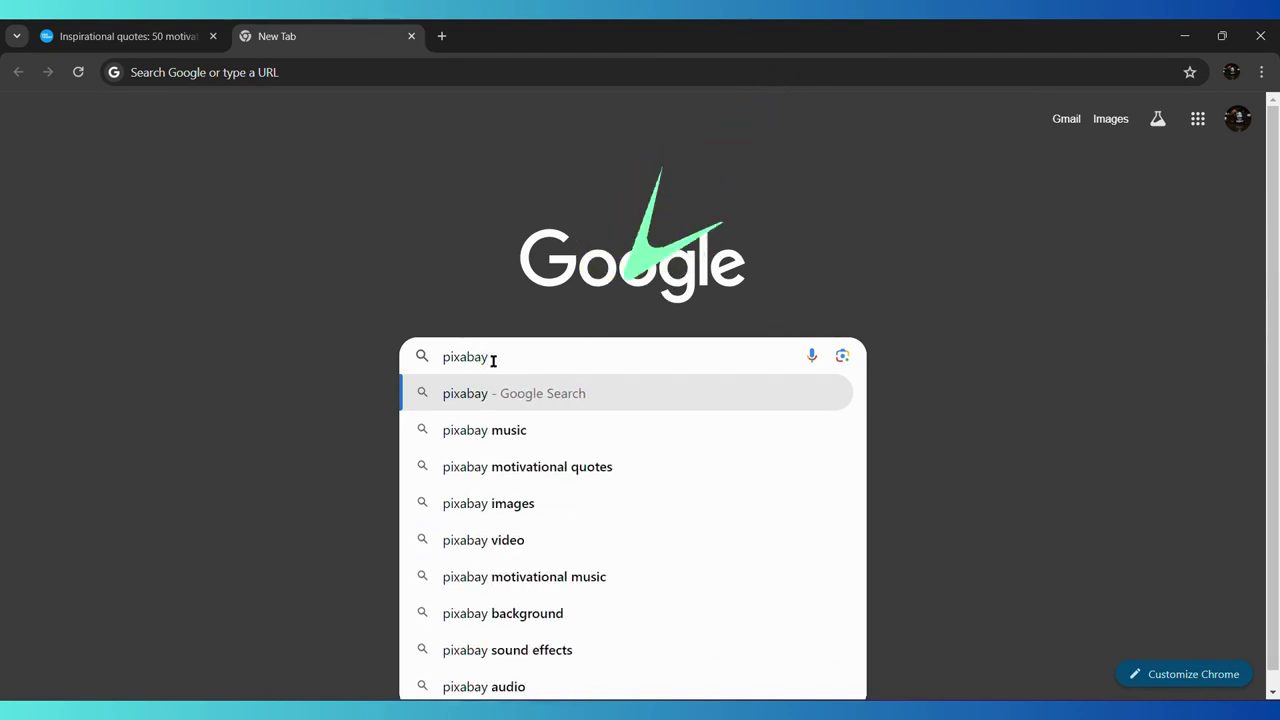
{"action": "key", "text": "Return"}
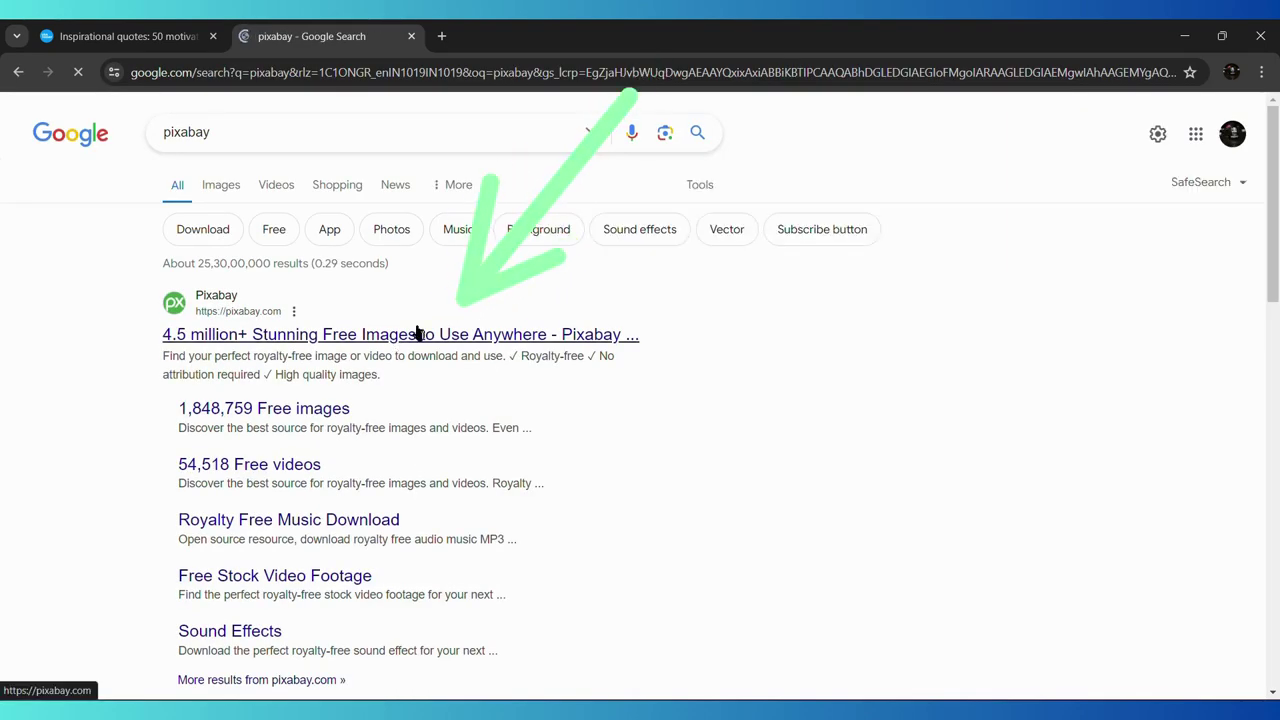
{"action": "left_click", "coordinate": [418, 333]}
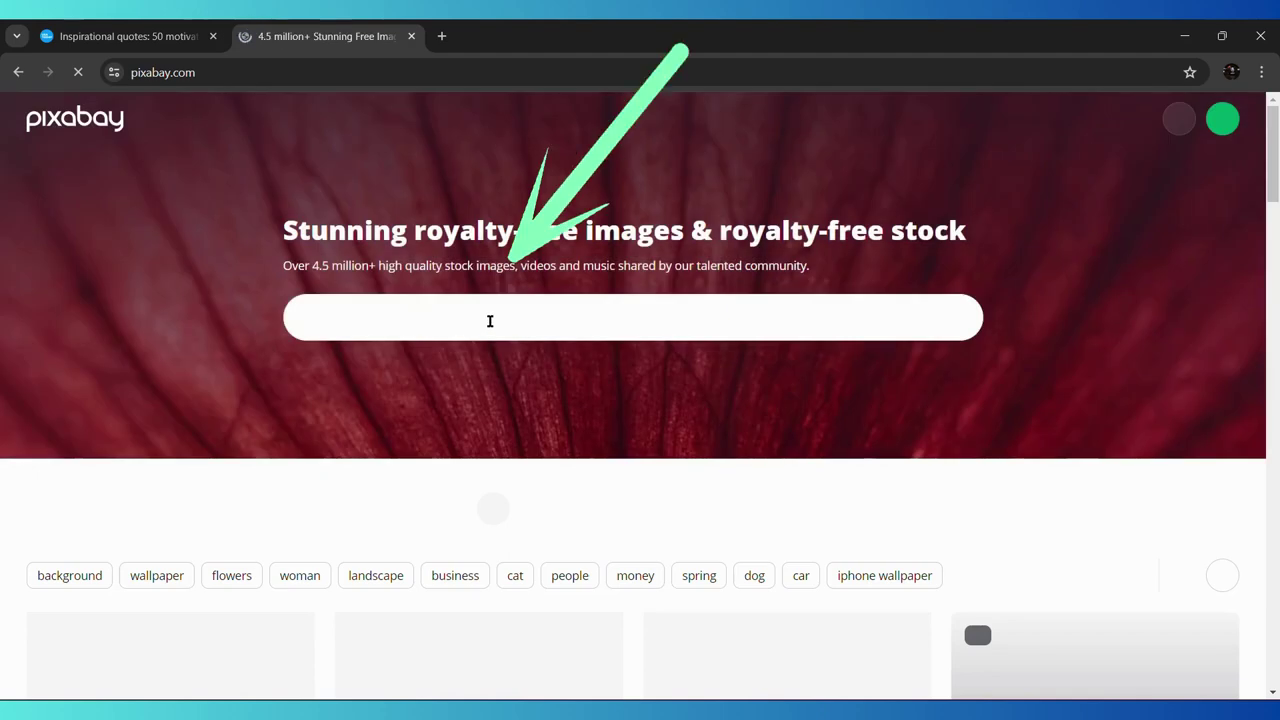
- Search Pixabay for "Lion" images
{"action": "left_click", "coordinate": [649, 316]}
{"action": "type", "text": "Li"}
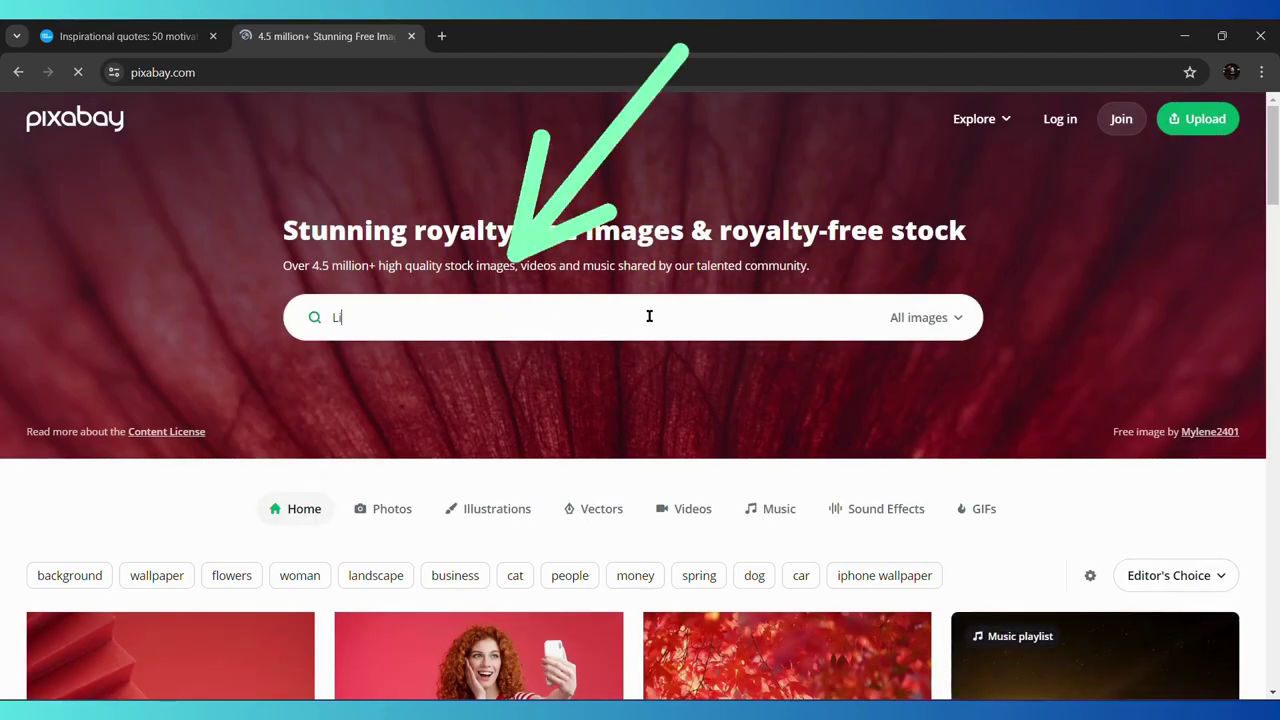
{"action": "type", "text": "on"}
{"action": "key", "text": "Return"}
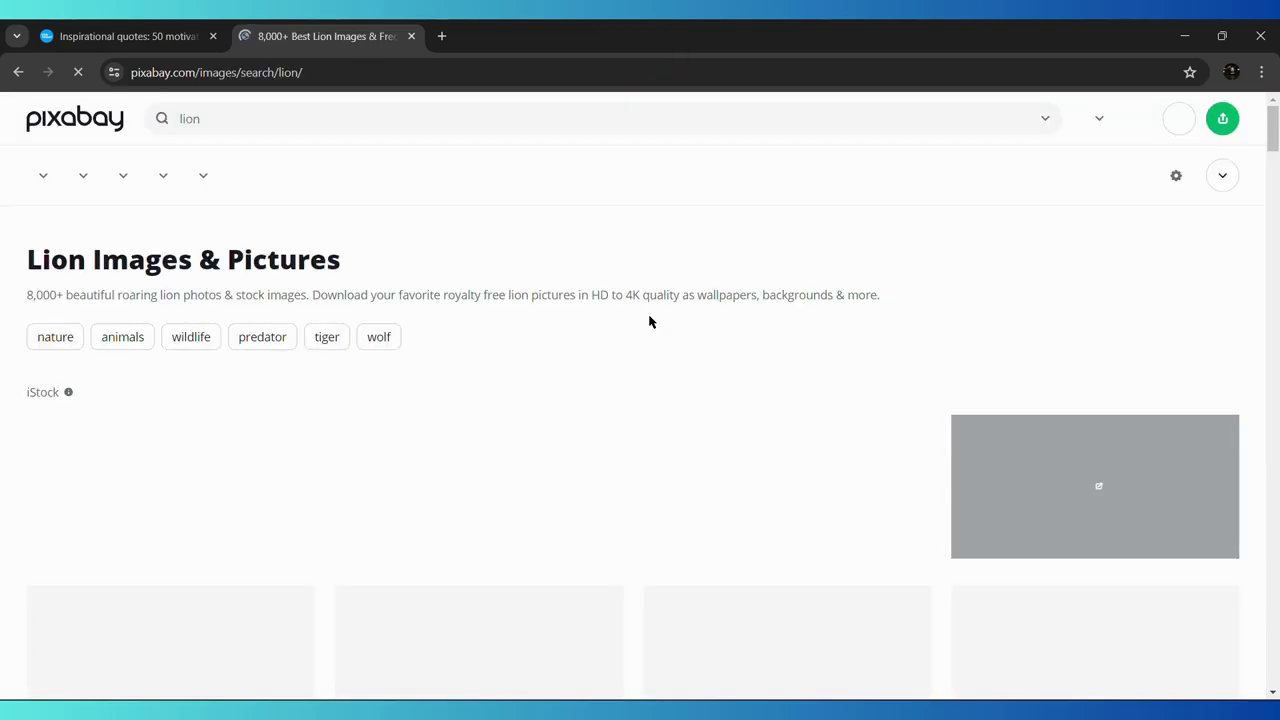
- Find the photo of a golden lion's face on a black background among the results and download it
{"action": "scroll", "coordinate": [640, 420], "scroll_direction": "down", "scroll_amount": 2}
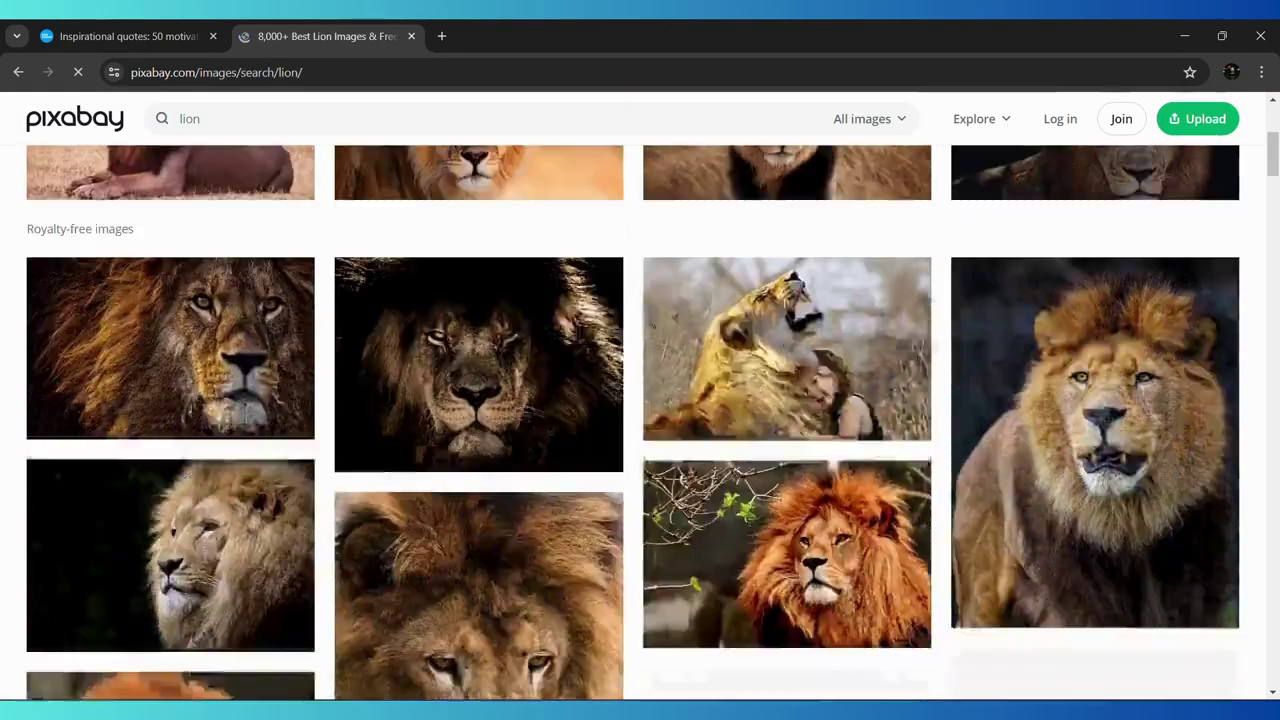
{"action": "scroll", "coordinate": [649, 320], "scroll_direction": "down", "scroll_amount": 5}
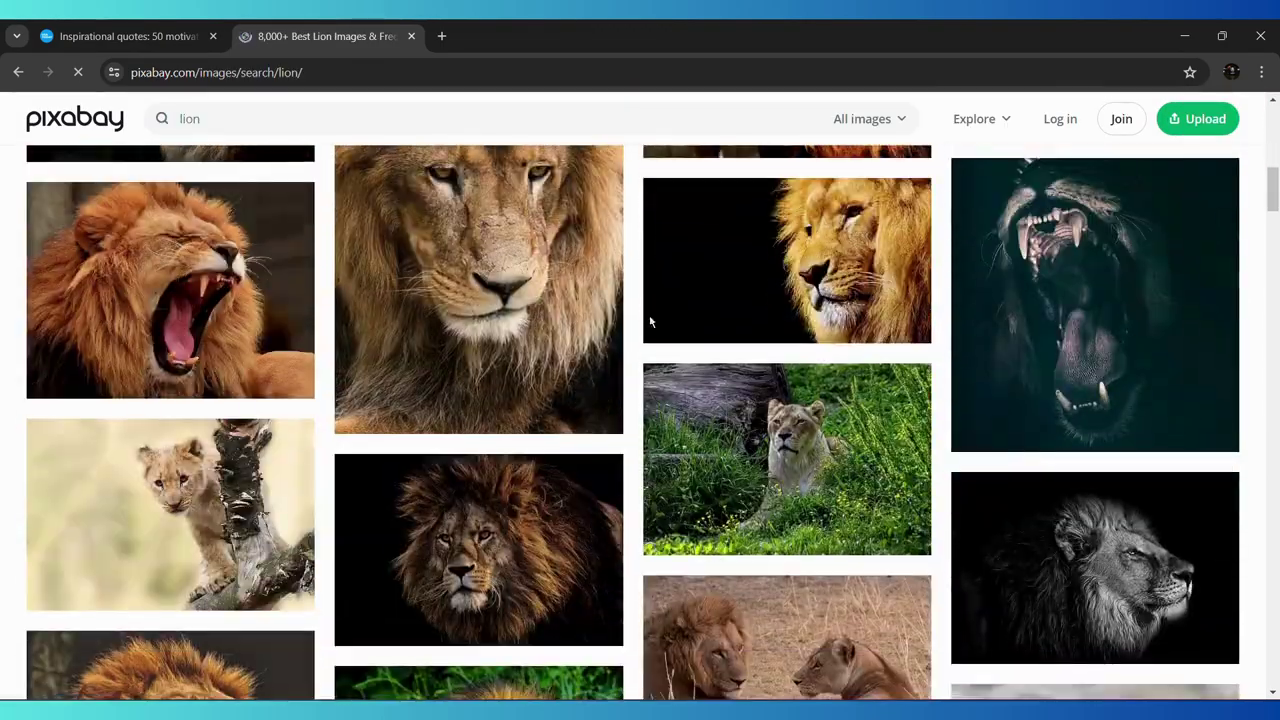
{"action": "mouse_move", "coordinate": [651, 322]}
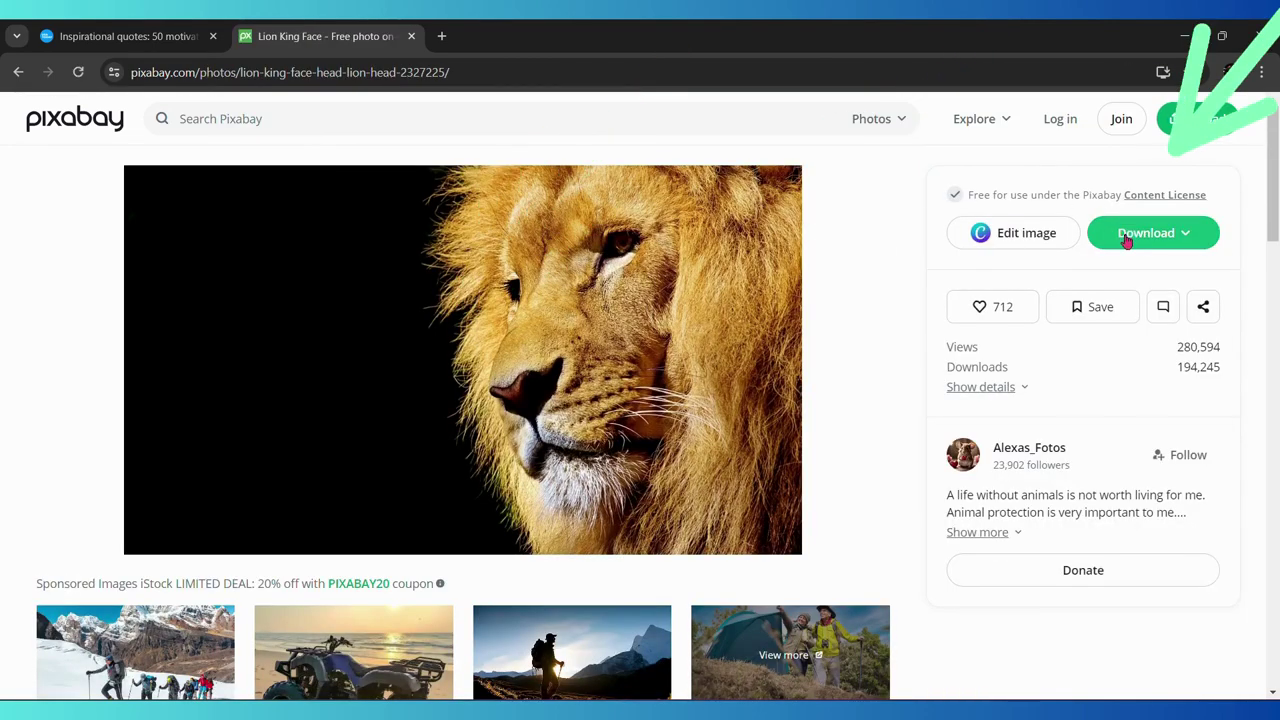
{"action": "left_click", "coordinate": [1127, 240]}
{"action": "left_click", "coordinate": [1014, 363]}
{"action": "left_click", "coordinate": [1014, 449]}
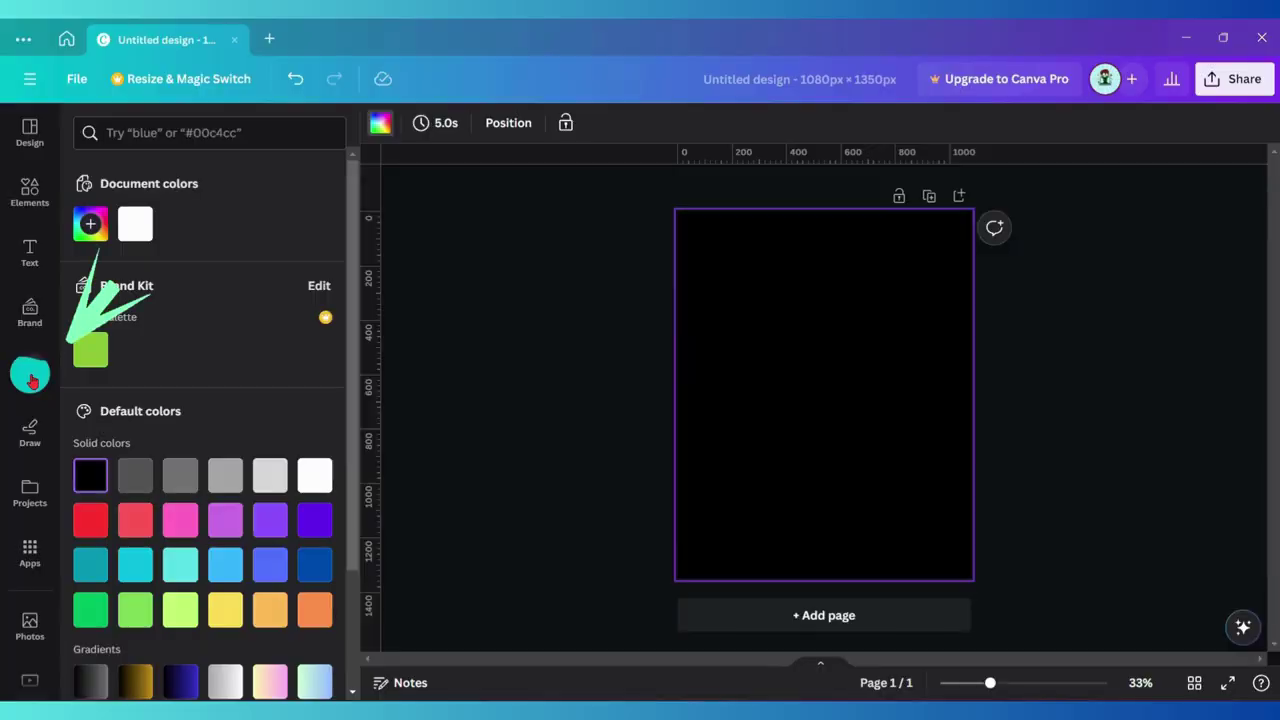
- In Canva, place the uploaded lion photo on the black page, enlarge it to the full page width and align it with the upper edge
{"action": "left_click", "coordinate": [30, 375]}
{"action": "left_click", "coordinate": [160, 285]}
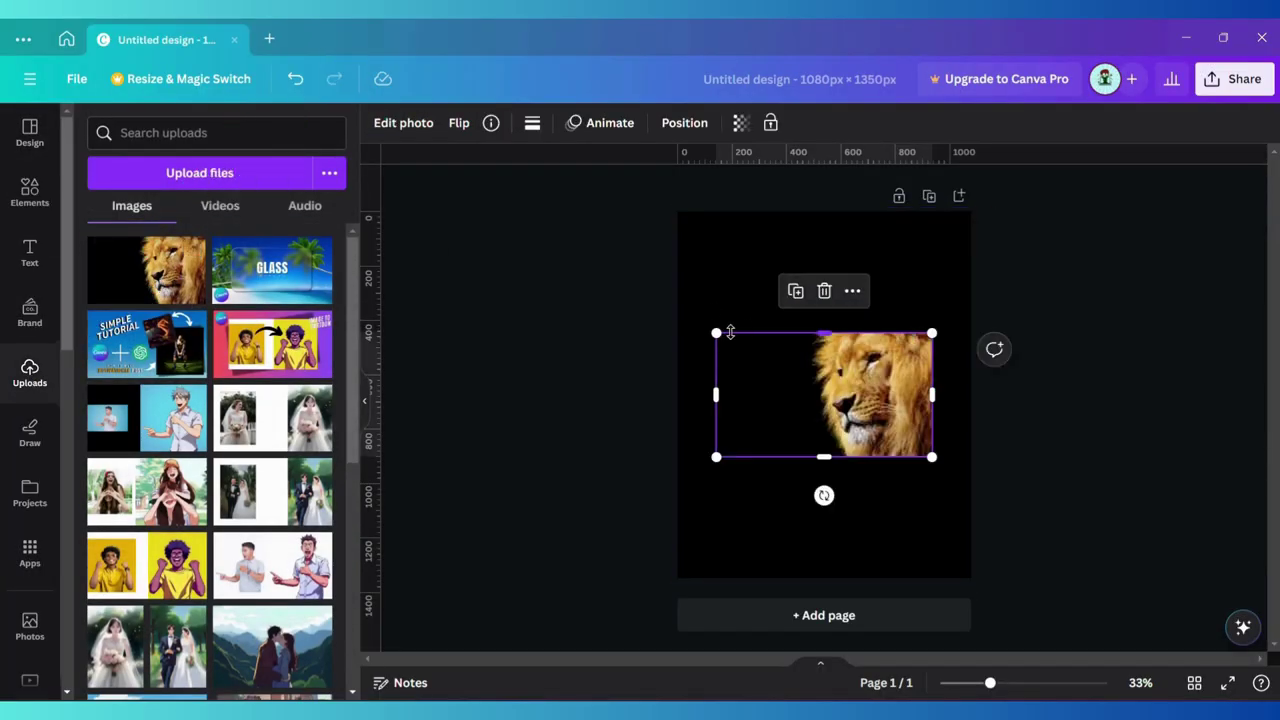
{"action": "left_click_drag", "start_coordinate": [716, 332], "coordinate": [677, 311]}
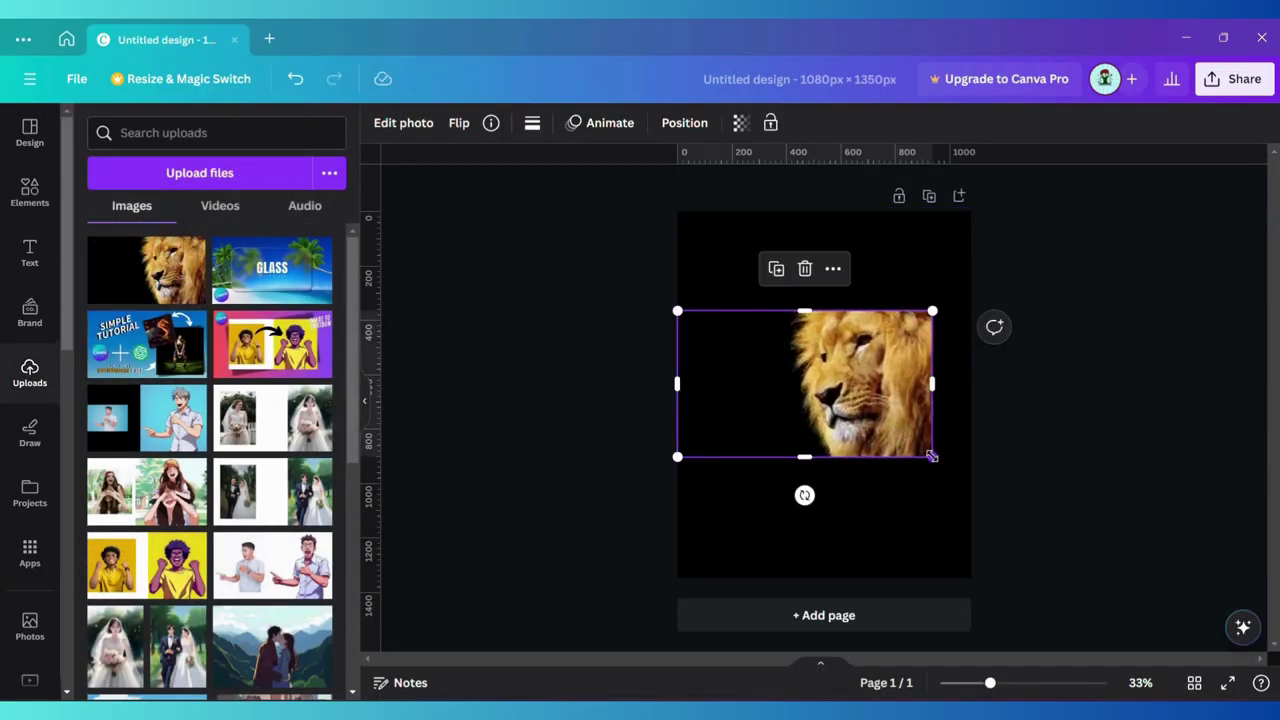
{"action": "left_click_drag", "start_coordinate": [931, 457], "coordinate": [969, 478]}
{"action": "scroll", "coordinate": [790, 400], "scroll_direction": "up", "scroll_amount": 1}
{"action": "left_click_drag", "start_coordinate": [790, 400], "coordinate": [789, 306]}
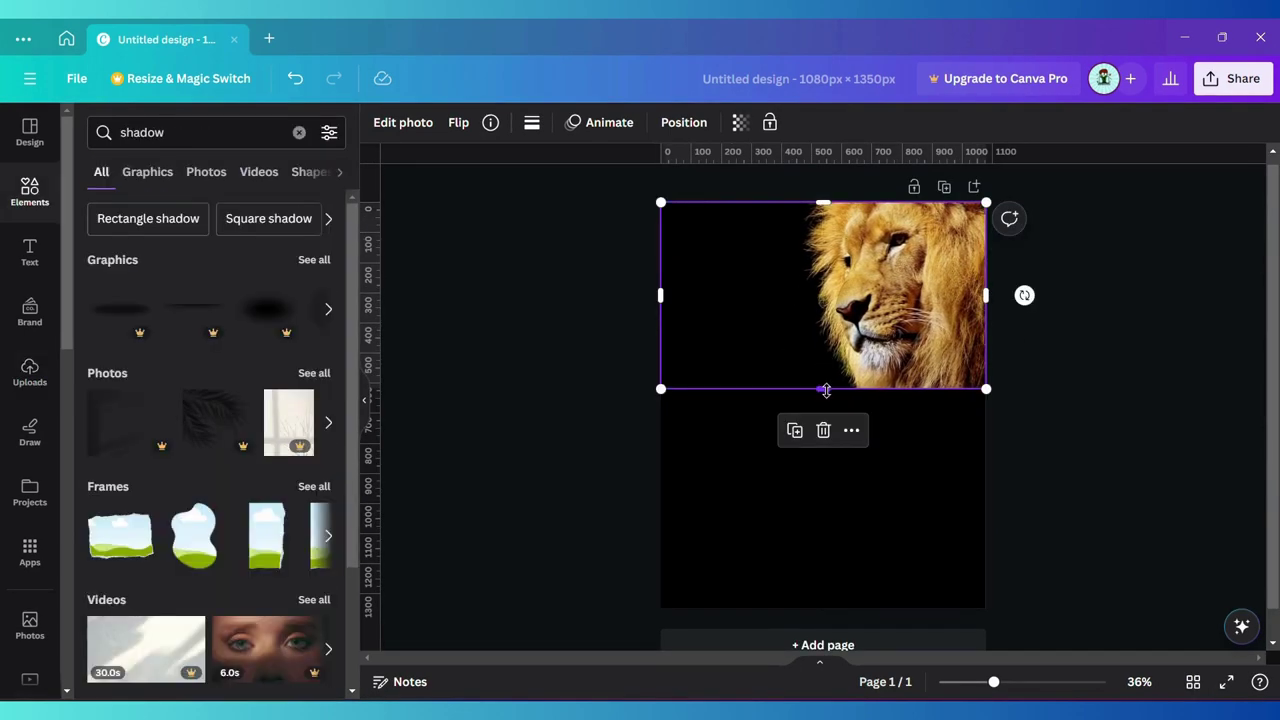
- Extend the lion photo's lower edge, shift the photo sideways and fit its side edges to the page width
{"action": "left_click_drag", "start_coordinate": [823, 388], "coordinate": [823, 444]}
{"action": "left_click_drag", "start_coordinate": [902, 354], "coordinate": [878, 354]}
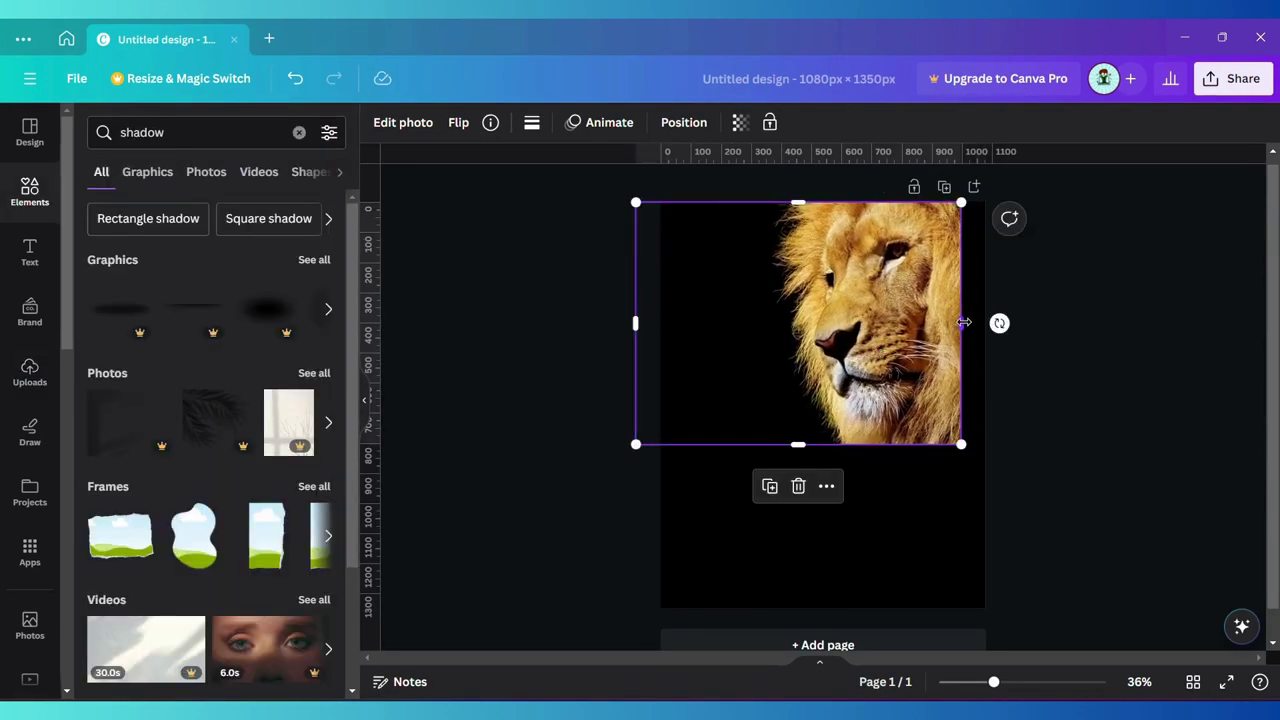
{"action": "left_click_drag", "start_coordinate": [960, 323], "coordinate": [986, 323]}
{"action": "left_click_drag", "start_coordinate": [611, 323], "coordinate": [660, 323]}
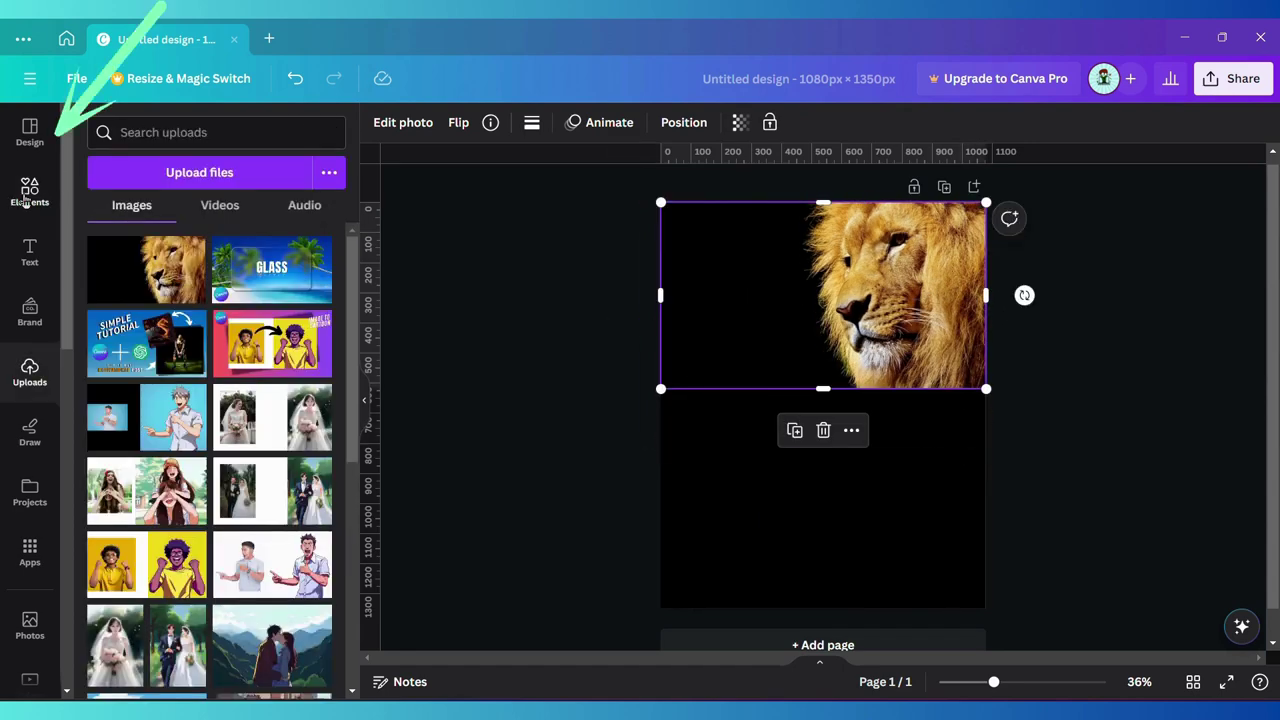
- Search the elements library for "shadow" and stretch the lion photo's lower edge further down the page
{"action": "left_click", "coordinate": [30, 190]}
{"action": "left_click", "coordinate": [151, 133]}
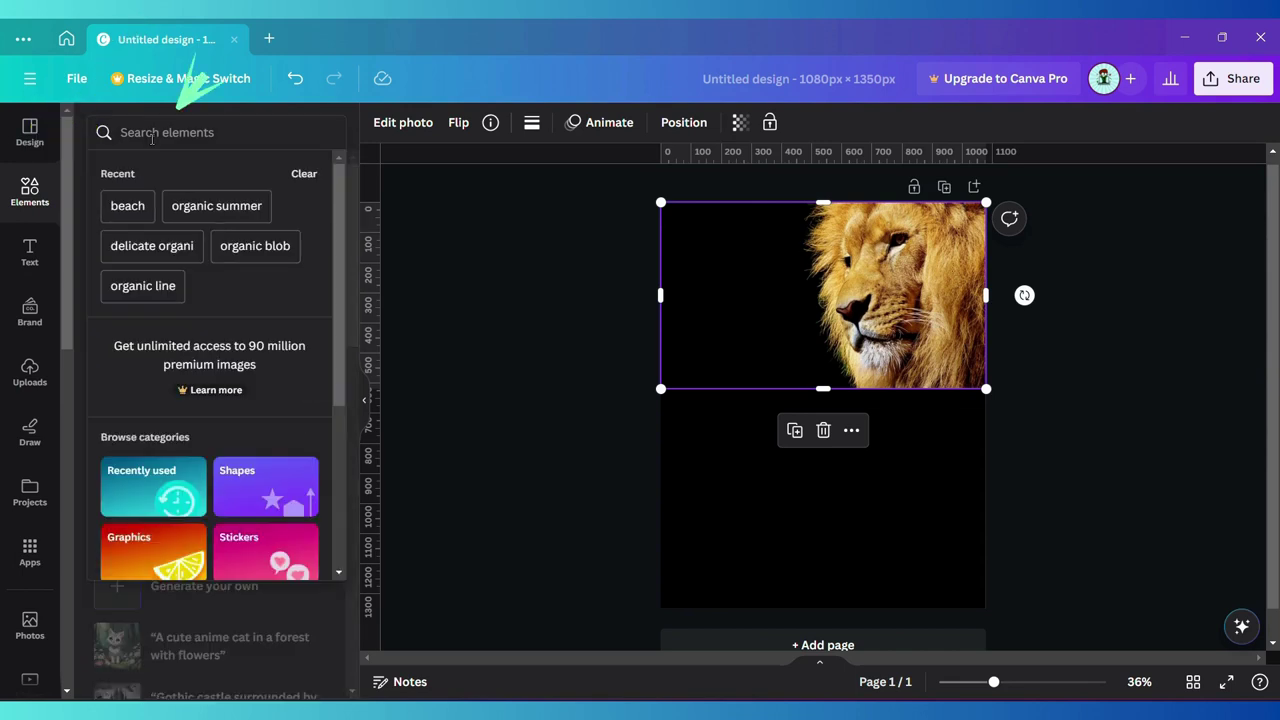
{"action": "type", "text": "shadow"}
{"action": "key", "text": "Return"}
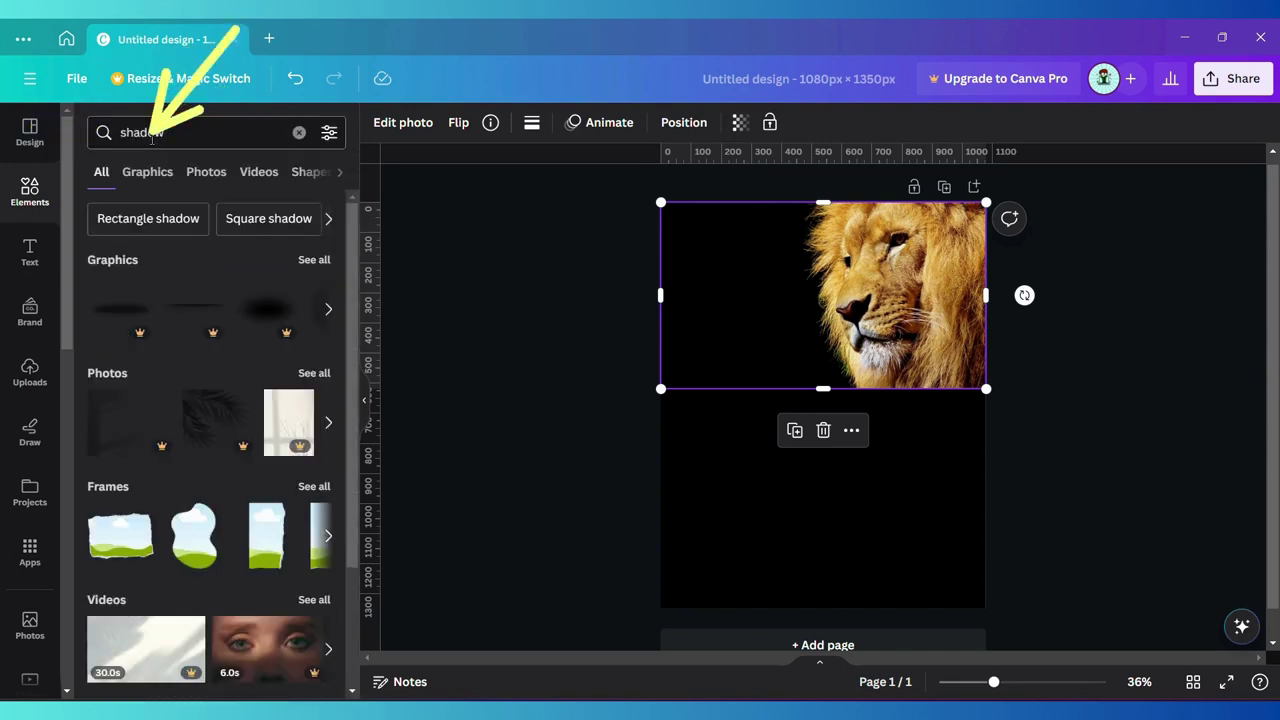
{"action": "left_click_drag", "start_coordinate": [823, 388], "coordinate": [823, 444]}
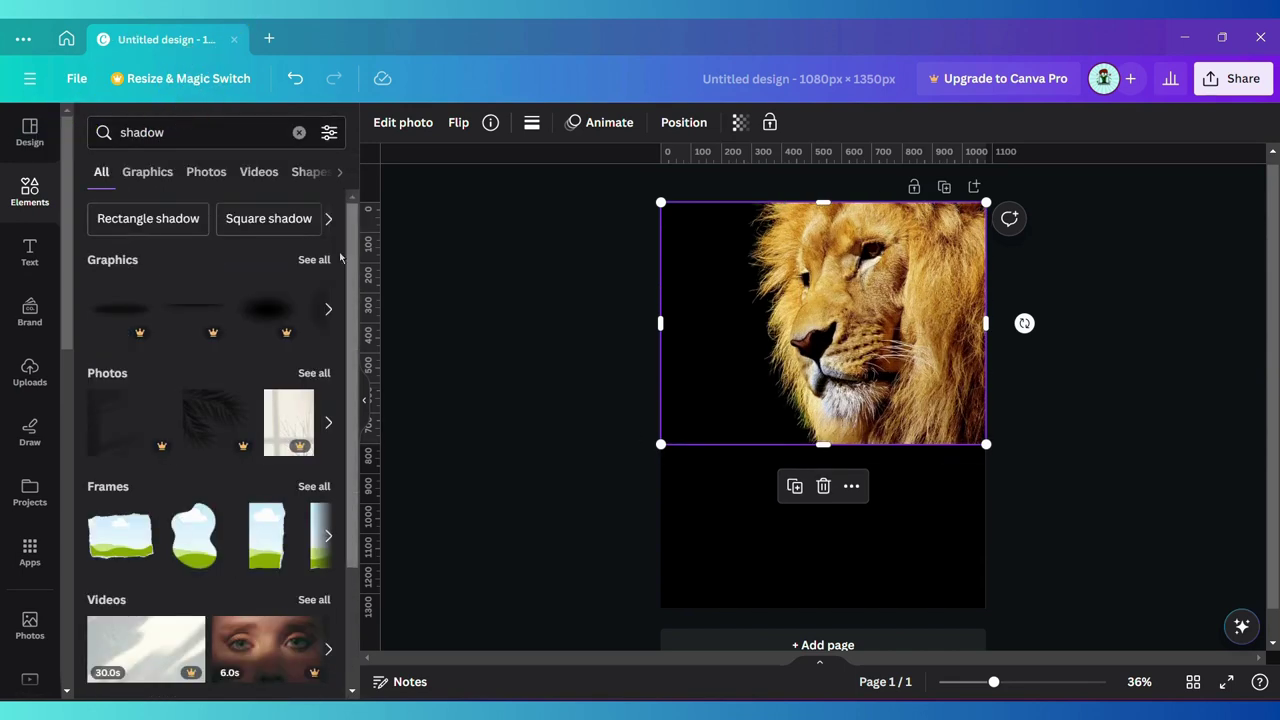
- Add a black gradient shadow graphic, widen it across the page and place it over the lion photo's lower edge as a fade
{"action": "left_click", "coordinate": [165, 174]}
{"action": "scroll", "coordinate": [177, 337], "scroll_direction": "down", "scroll_amount": 2}
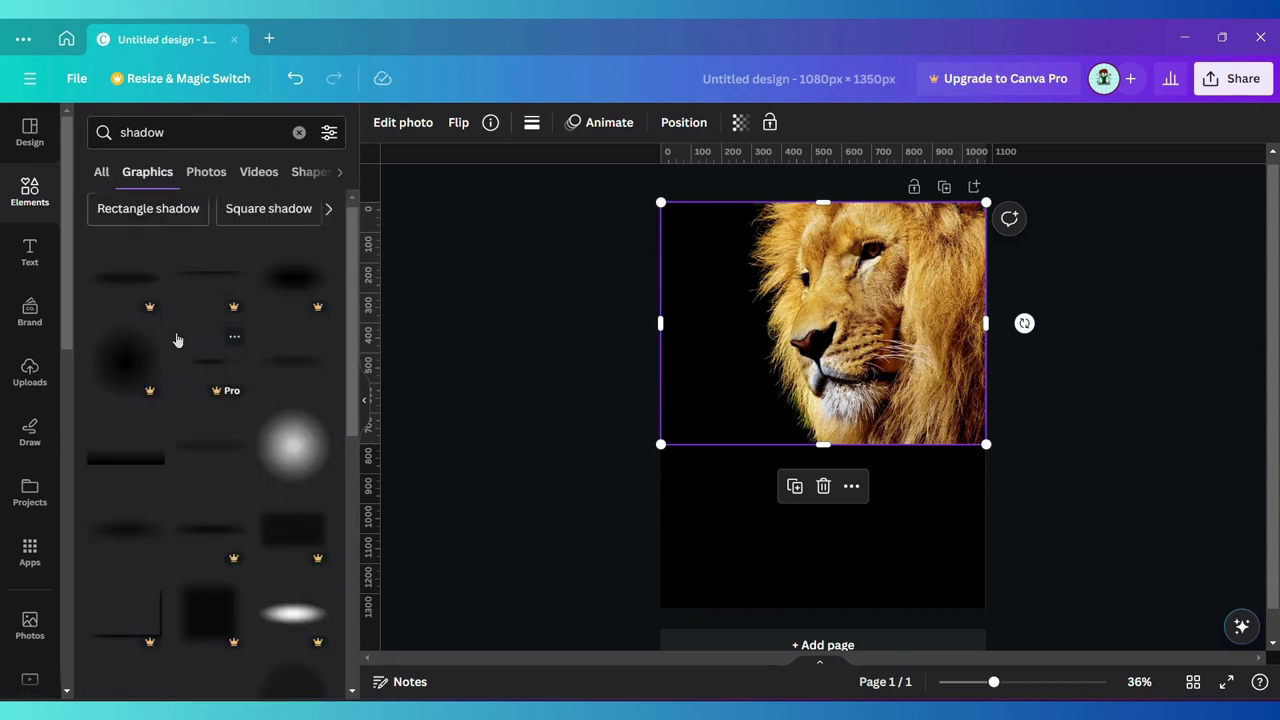
{"action": "left_click", "coordinate": [150, 383]}
{"action": "left_click_drag", "start_coordinate": [758, 373], "coordinate": [659, 323]}
{"action": "left_click_drag", "start_coordinate": [888, 438], "coordinate": [994, 476]}
{"action": "left_click_drag", "start_coordinate": [948, 352], "coordinate": [947, 316]}
{"action": "left_click", "coordinate": [903, 523]}
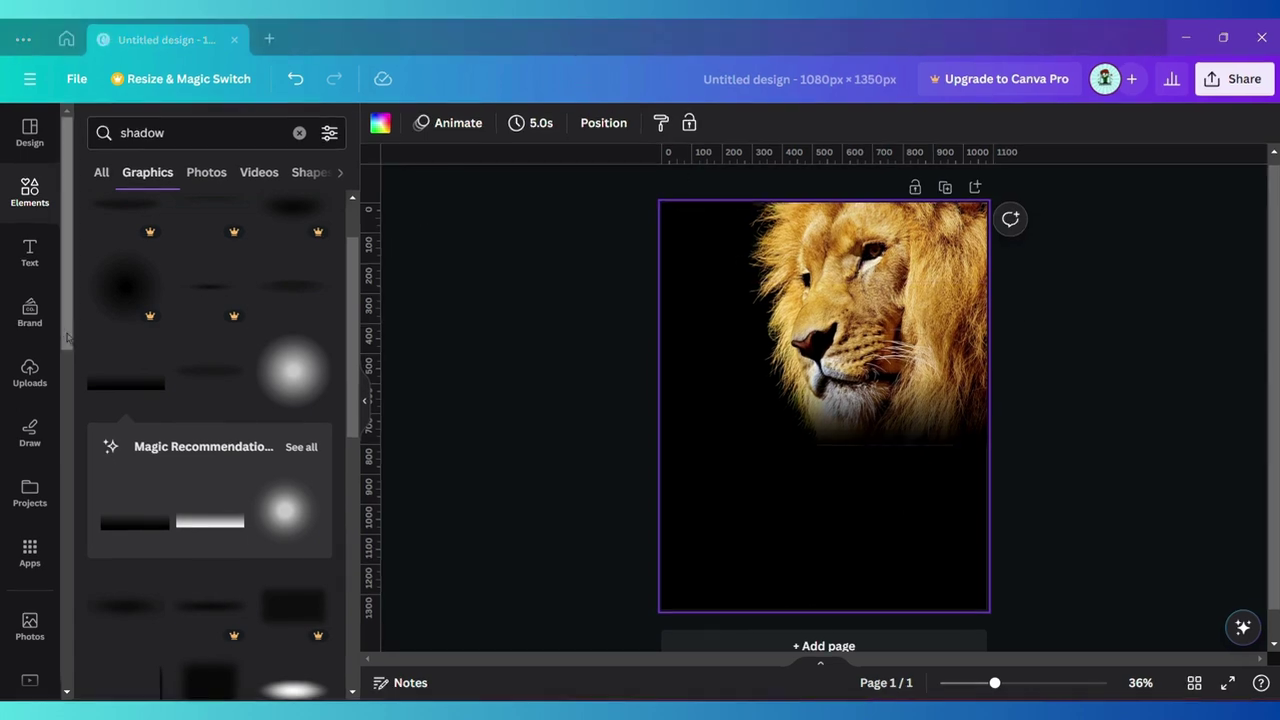
- Add a text element to the page
{"action": "left_click", "coordinate": [30, 250]}
{"action": "left_click", "coordinate": [246, 390]}
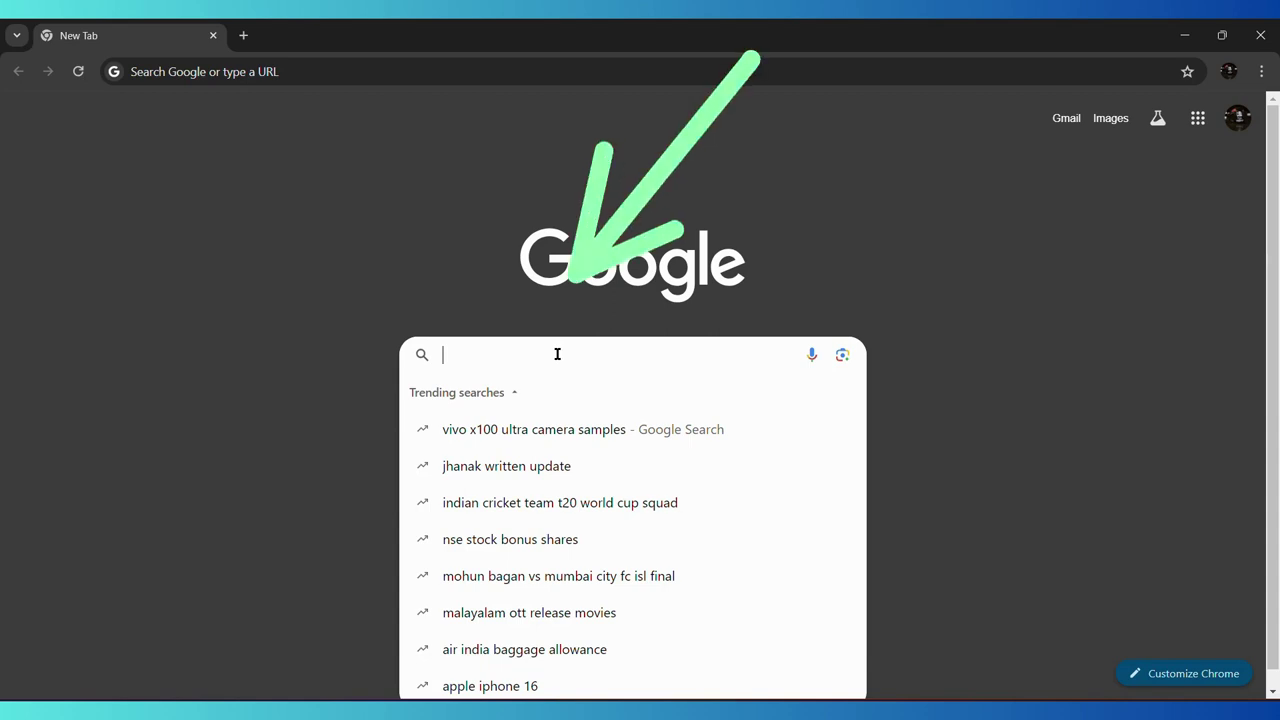
- In the web browser, search Google for "Motivational Quotes"
{"action": "type", "text": "Mo"}
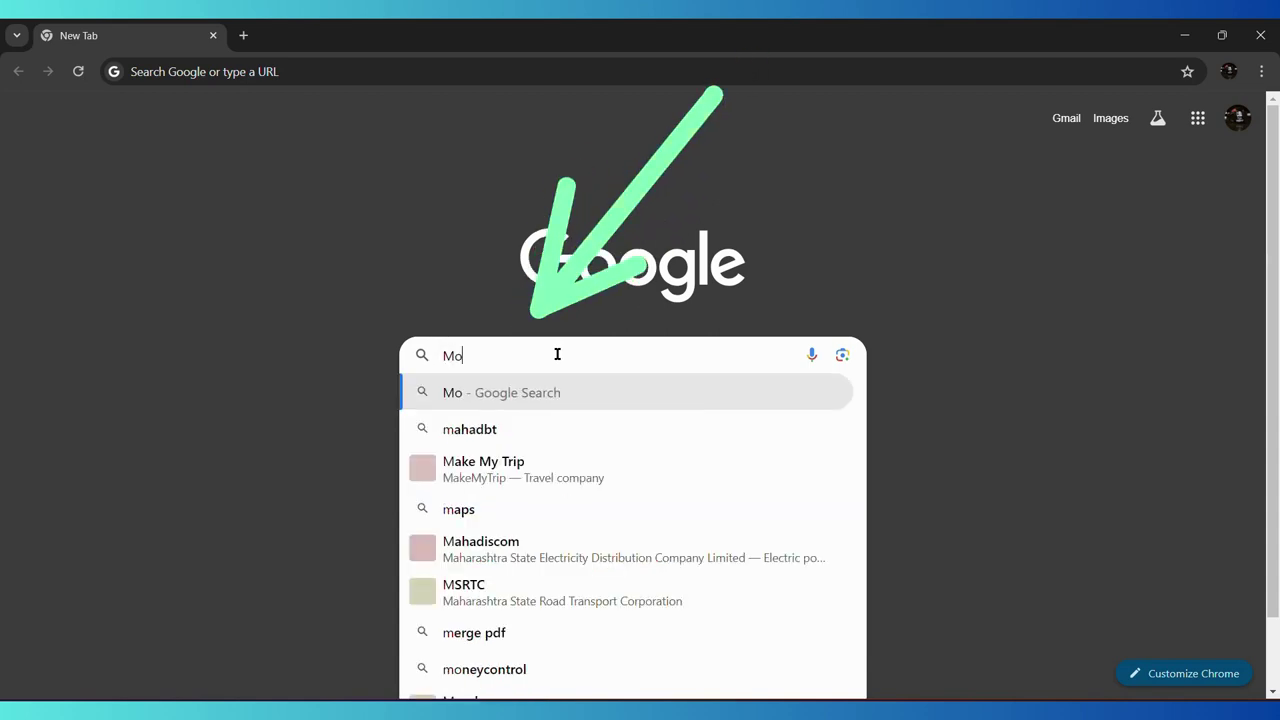
{"action": "type", "text": "tivational Q"}
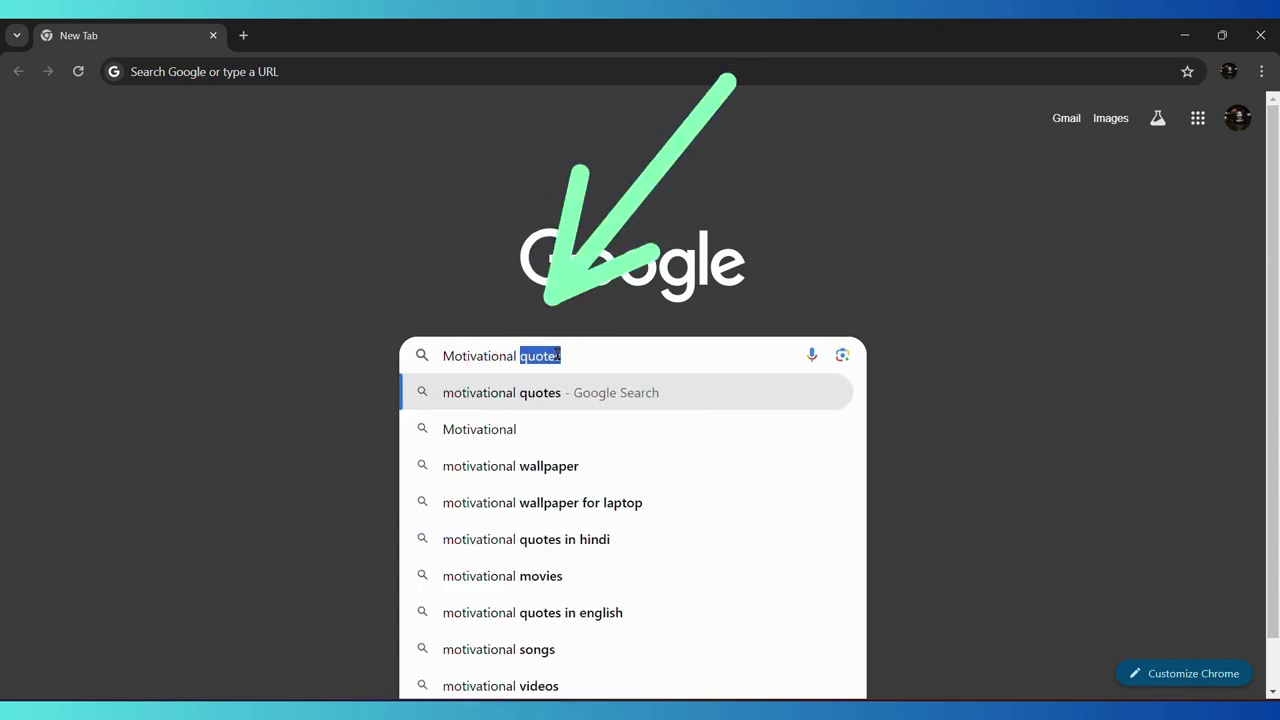
{"action": "type", "text": "uote"}
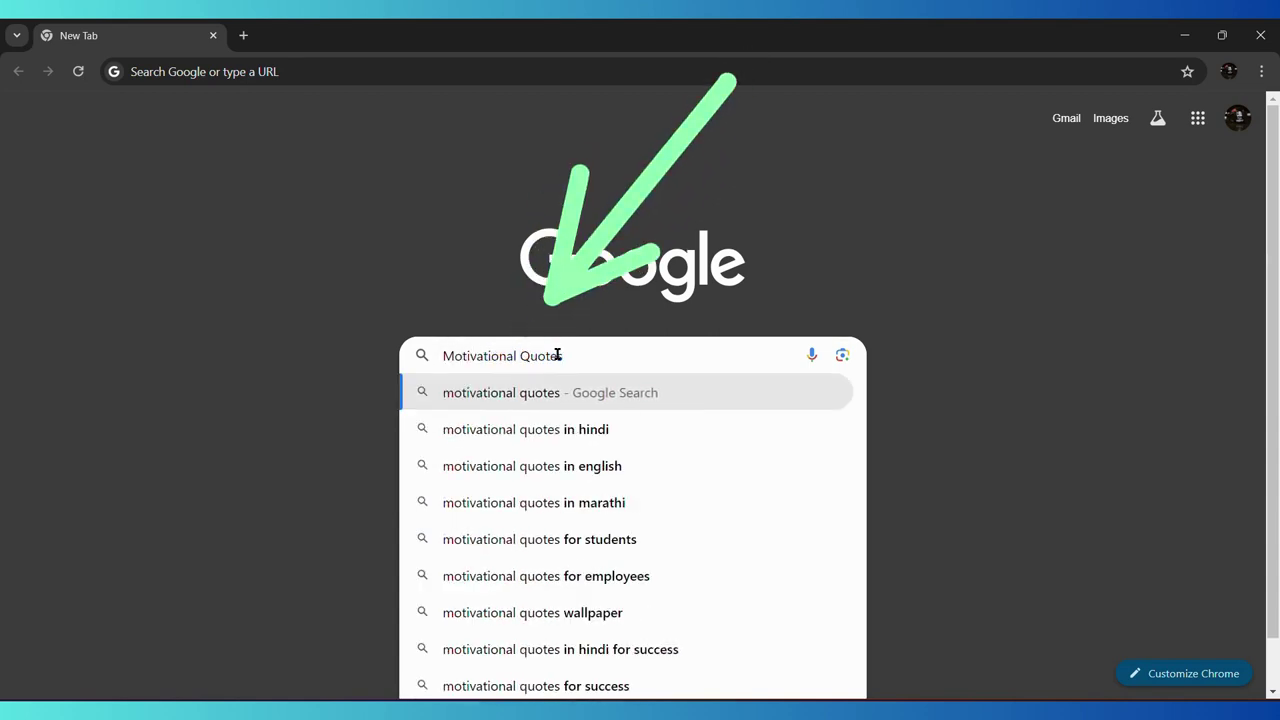
{"action": "key", "text": "Return"}
- Find the USA Today article with 50 motivational quotes among the search results and open it
{"action": "scroll", "coordinate": [440, 490], "scroll_direction": "down", "scroll_amount": 5}
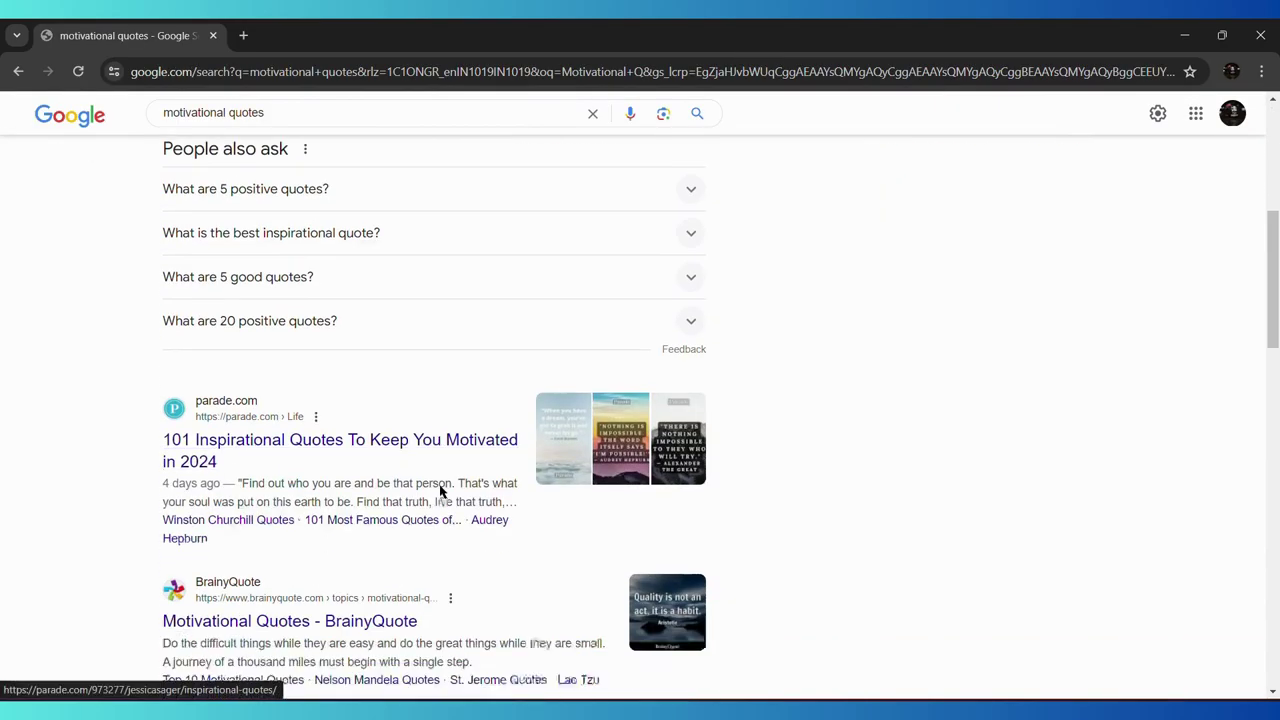
{"action": "scroll", "coordinate": [614, 434], "scroll_direction": "up", "scroll_amount": 2}
{"action": "scroll", "coordinate": [620, 433], "scroll_direction": "down", "scroll_amount": 3}
{"action": "scroll", "coordinate": [934, 421], "scroll_direction": "down", "scroll_amount": 8}
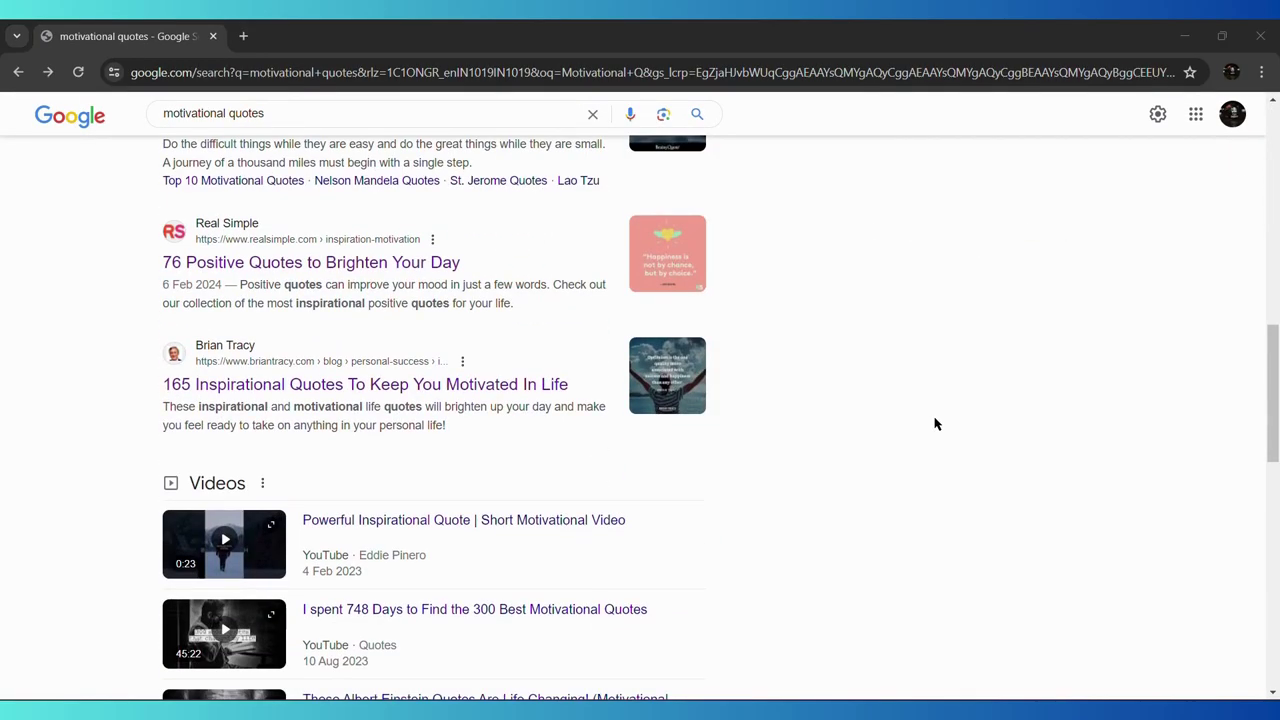
{"action": "scroll", "coordinate": [935, 424], "scroll_direction": "down", "scroll_amount": 1}
{"action": "left_click", "coordinate": [437, 326]}
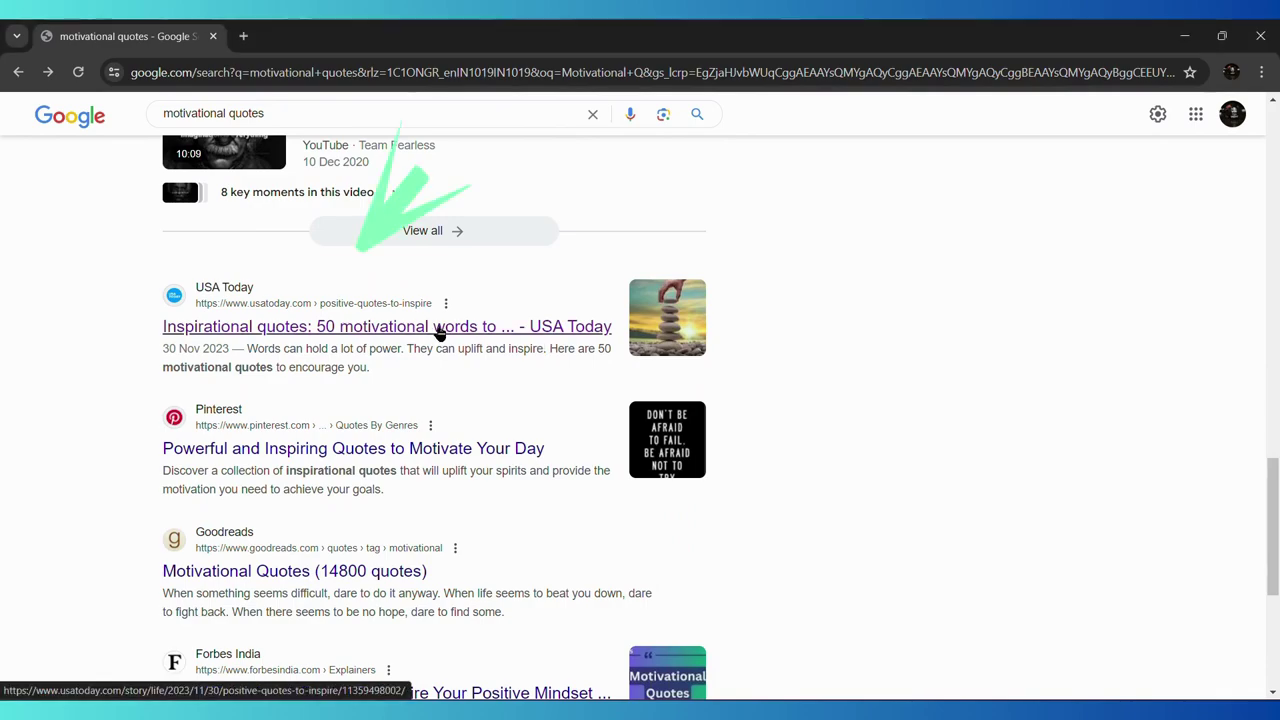
- Find the quote beginning "Just don't give up trying to do what you really want to do" in the article and copy it without its author
{"action": "scroll", "coordinate": [594, 388], "scroll_direction": "down", "scroll_amount": 12}
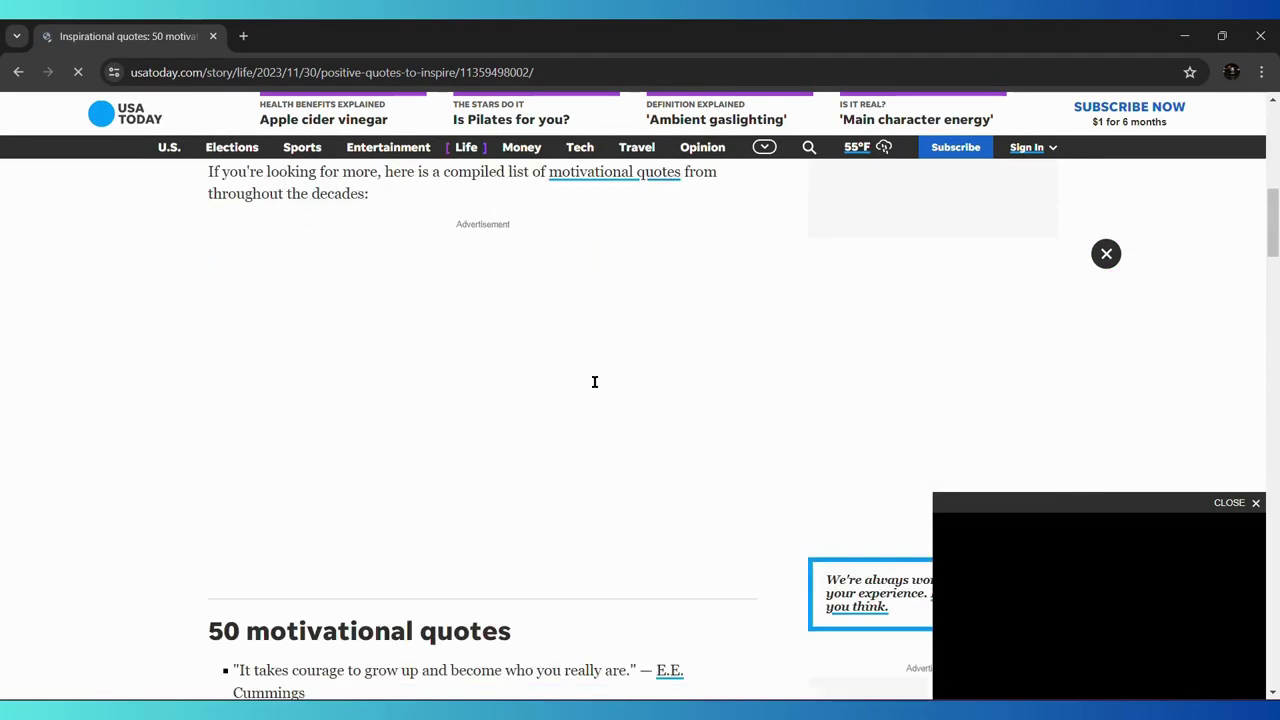
{"action": "scroll", "coordinate": [594, 381], "scroll_direction": "down", "scroll_amount": 1}
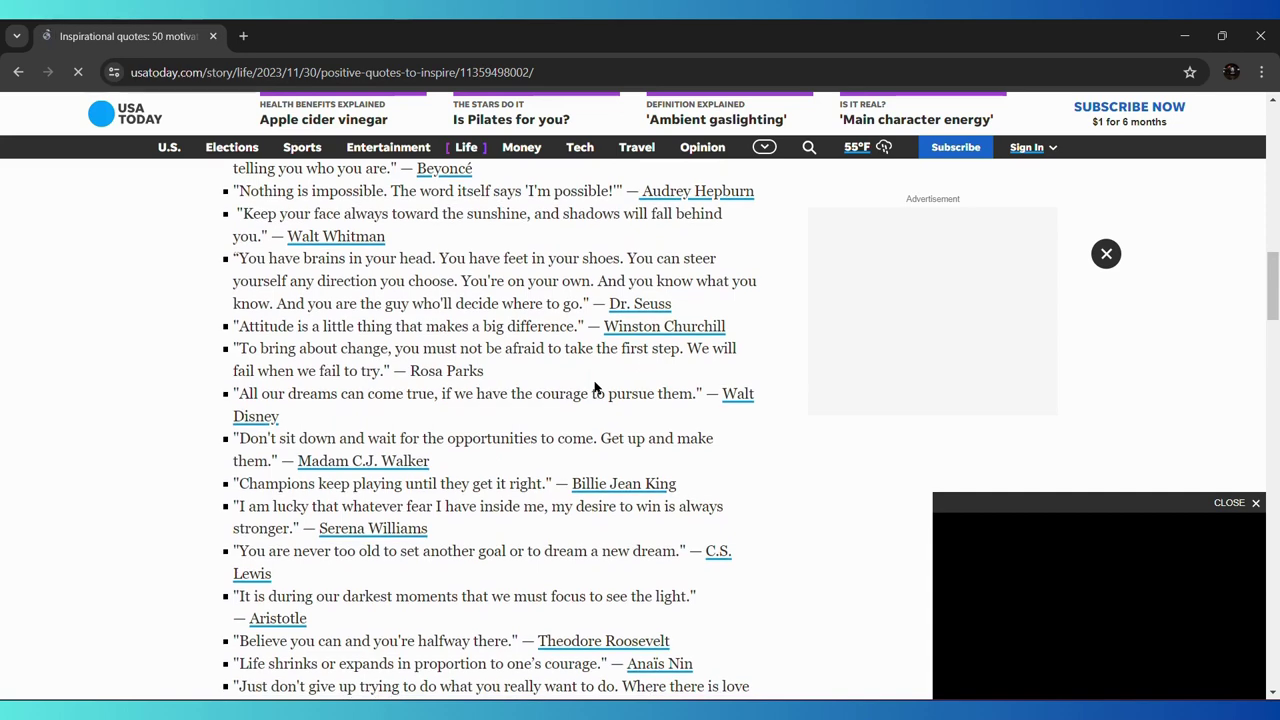
{"action": "scroll", "coordinate": [594, 388], "scroll_direction": "down", "scroll_amount": 1}
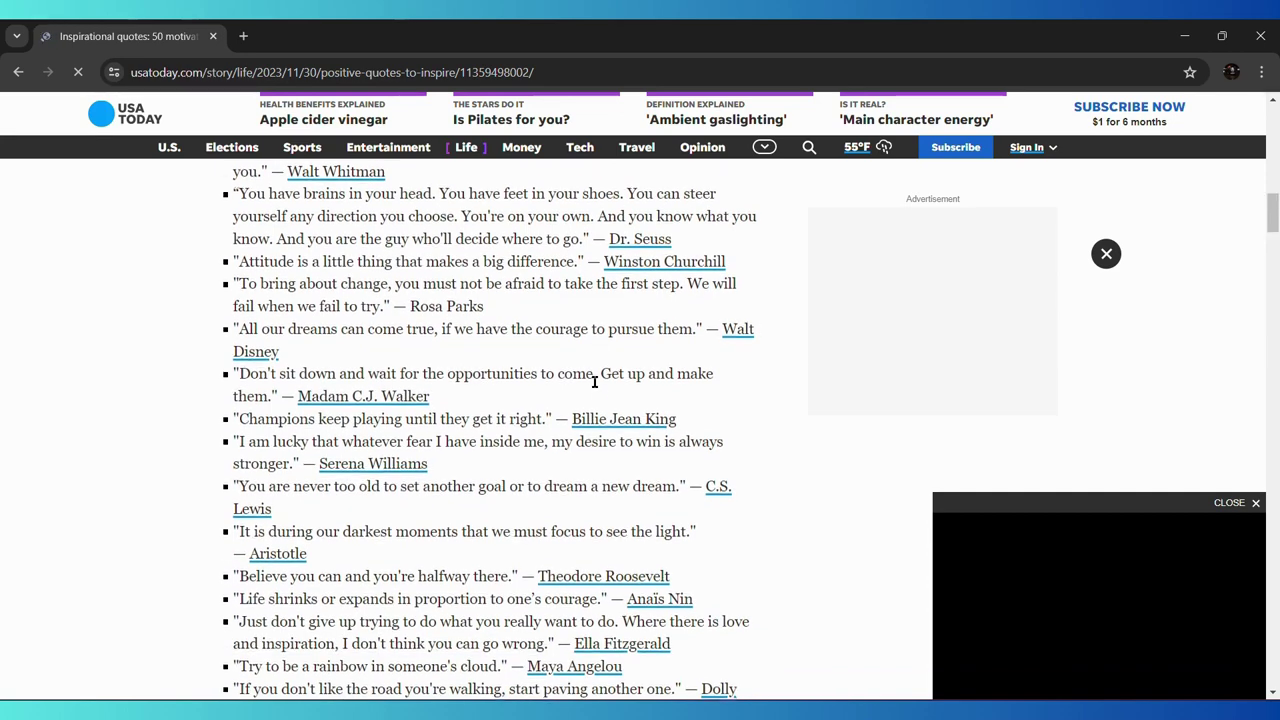
{"action": "scroll", "coordinate": [594, 381], "scroll_direction": "down", "scroll_amount": 1}
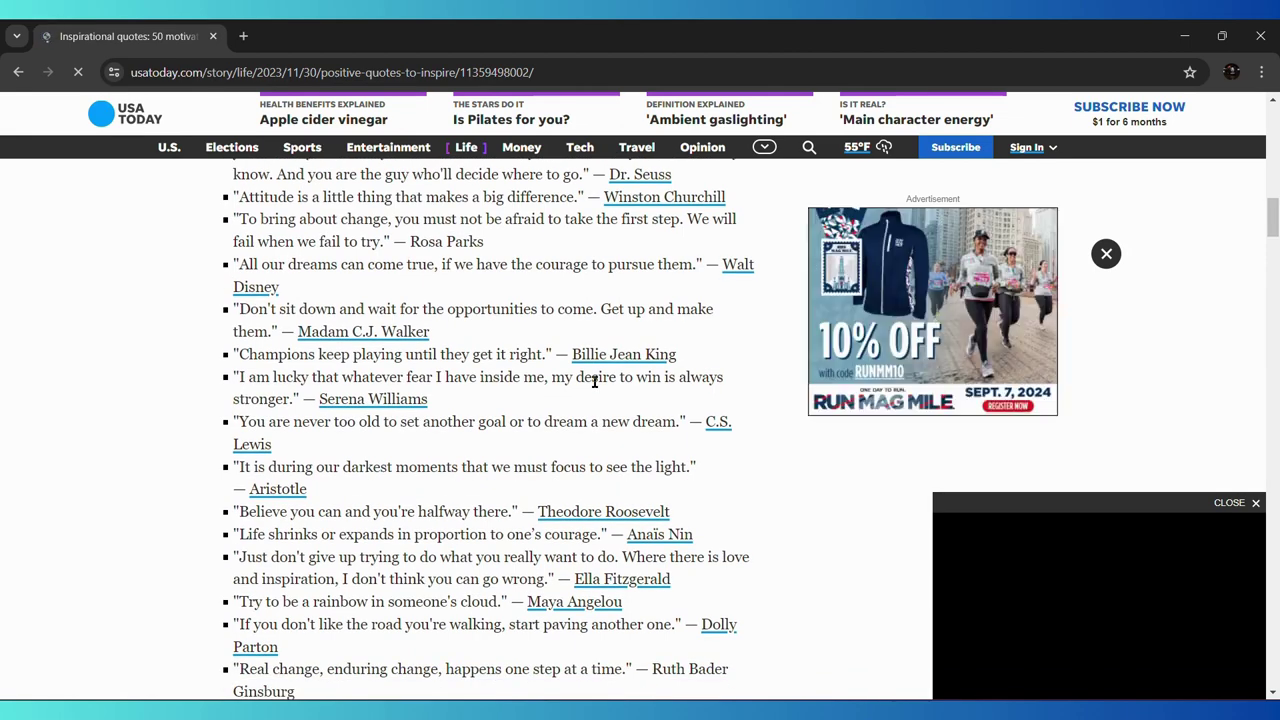
{"action": "scroll", "coordinate": [594, 381], "scroll_direction": "down", "scroll_amount": 1}
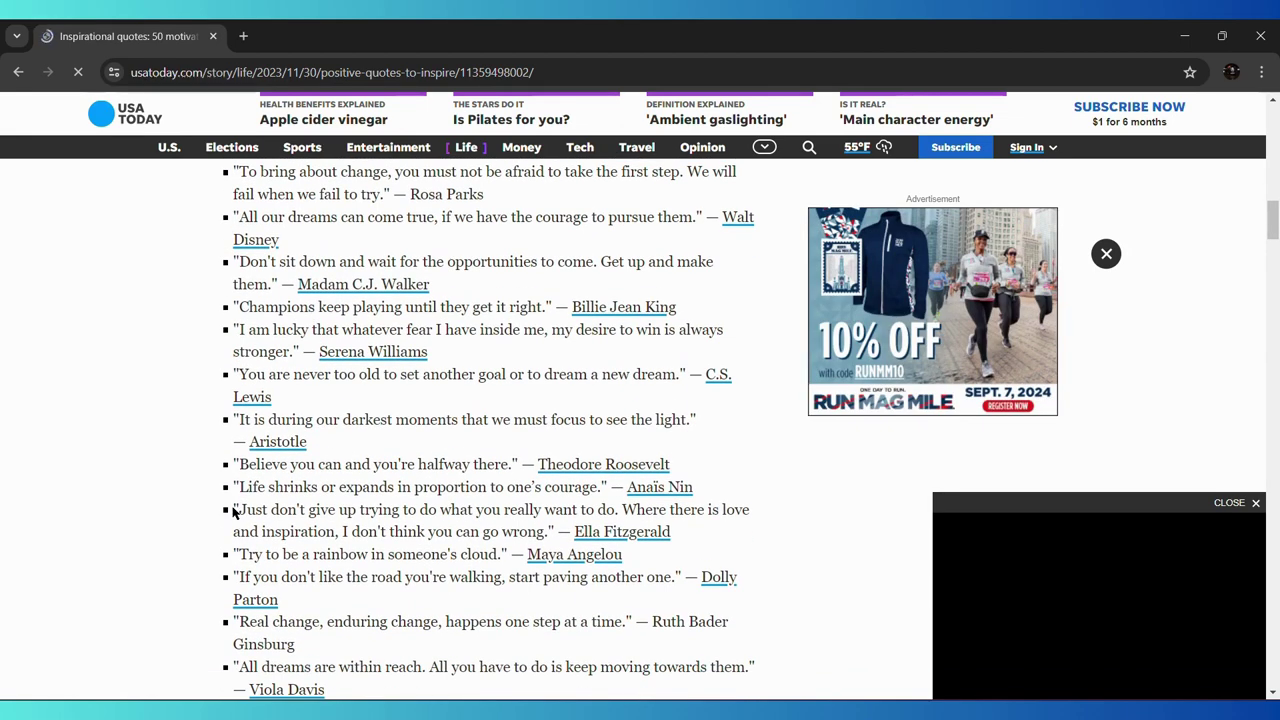
{"action": "mouse_move", "coordinate": [233, 512]}
{"action": "left_mouse_down"}
{"action": "mouse_move", "coordinate": [508, 511]}
{"action": "mouse_move", "coordinate": [555, 530]}
{"action": "left_mouse_up"}
{"action": "key", "text": "ctrl+c"}
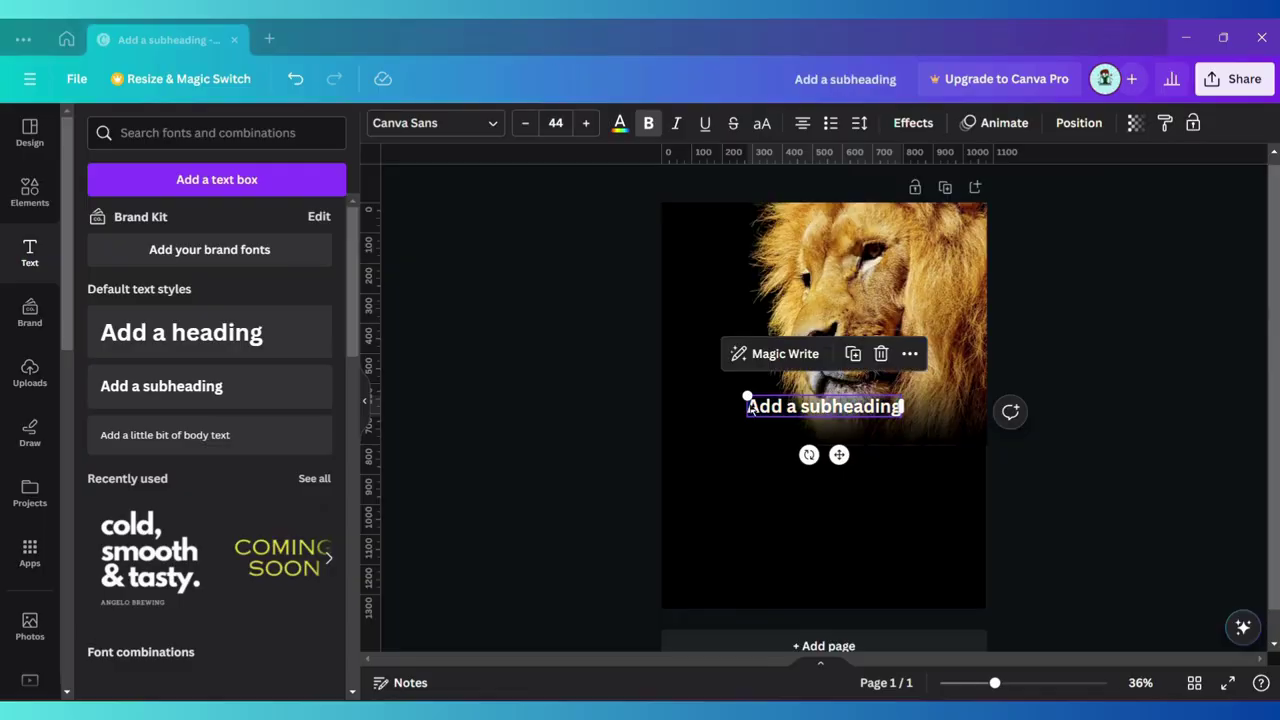
- Back in Canva, replace the subheading text with the copied quote, then scale it down to size 28.3 and centre it in the black area
{"action": "key", "text": "ctrl+a"}
{"action": "key", "text": "ctrl+v"}
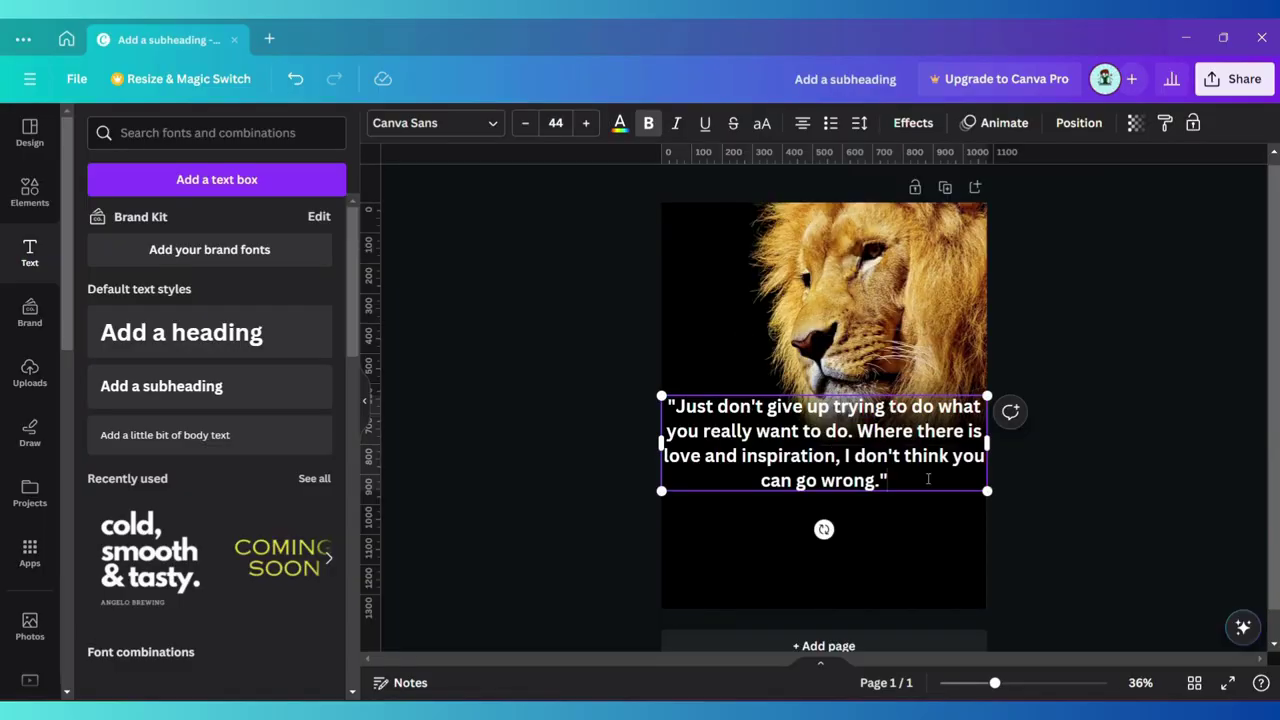
{"action": "left_click_drag", "start_coordinate": [988, 398], "coordinate": [871, 430]}
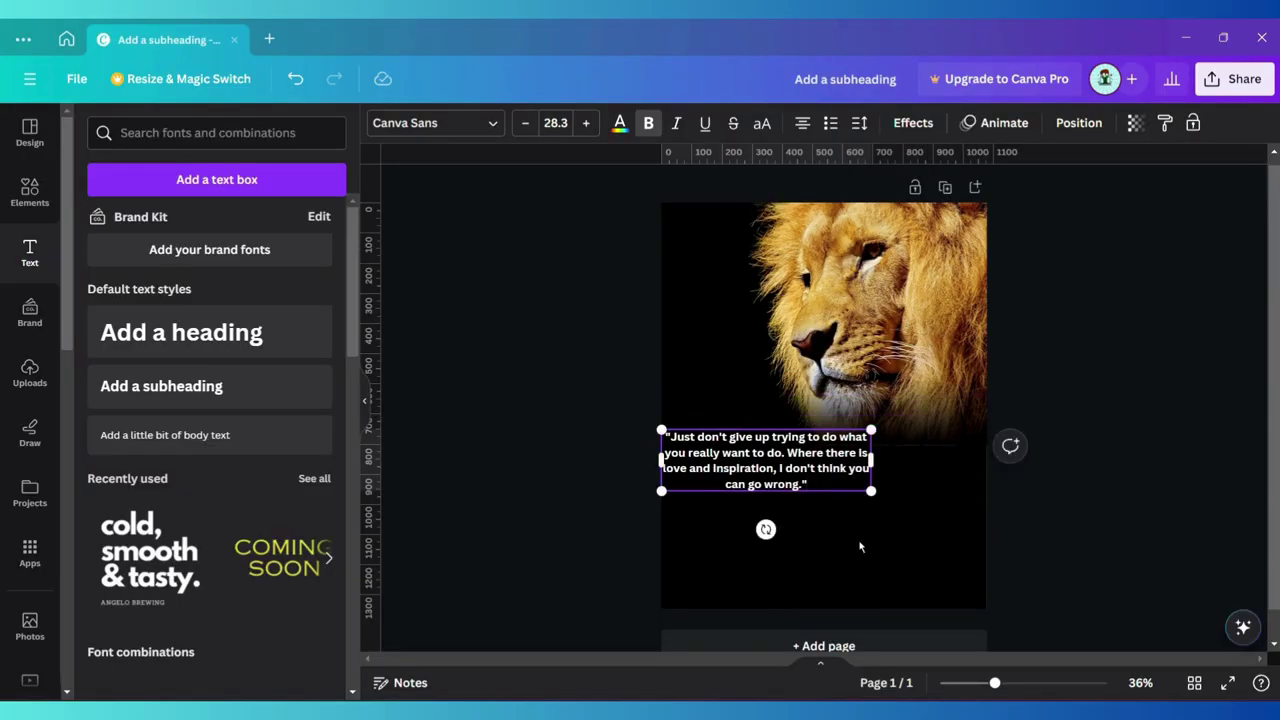
{"action": "left_click_drag", "start_coordinate": [810, 466], "coordinate": [868, 540]}
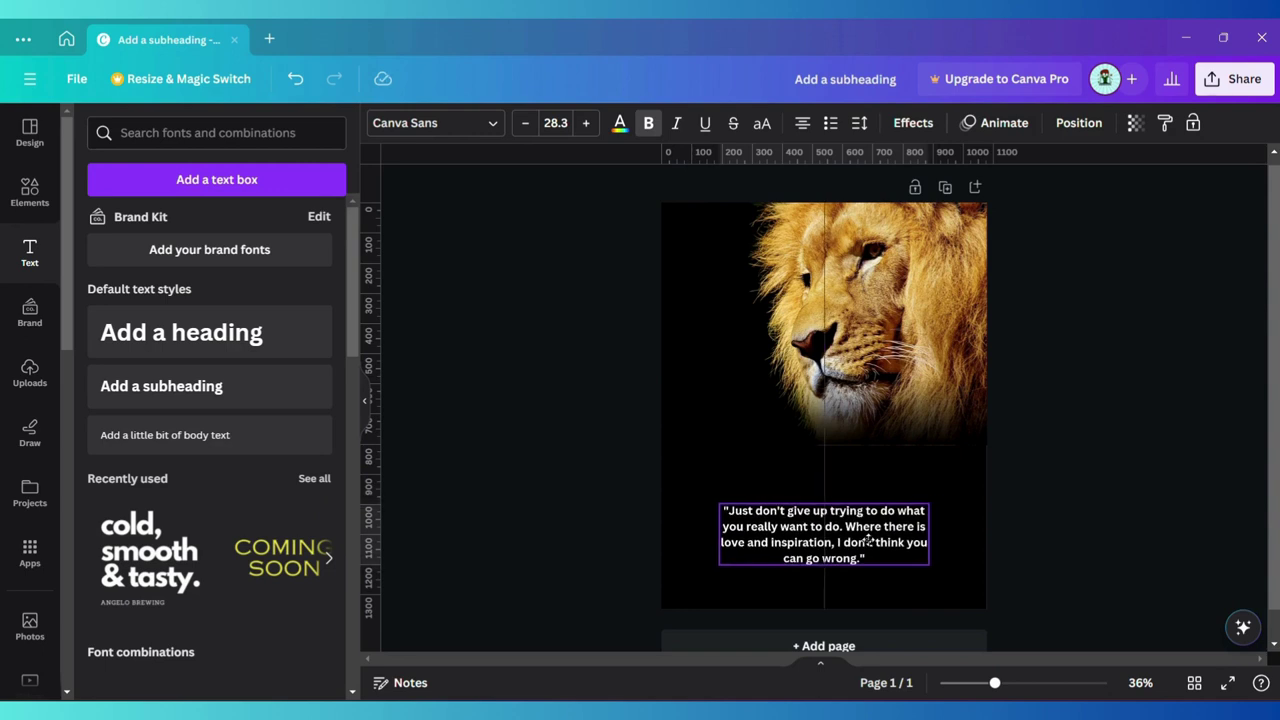
- Change the quote's font to Glacial Indifference in the Regular style
{"action": "left_click", "coordinate": [435, 122]}
{"action": "scroll", "coordinate": [305, 338], "scroll_direction": "down", "scroll_amount": 2}
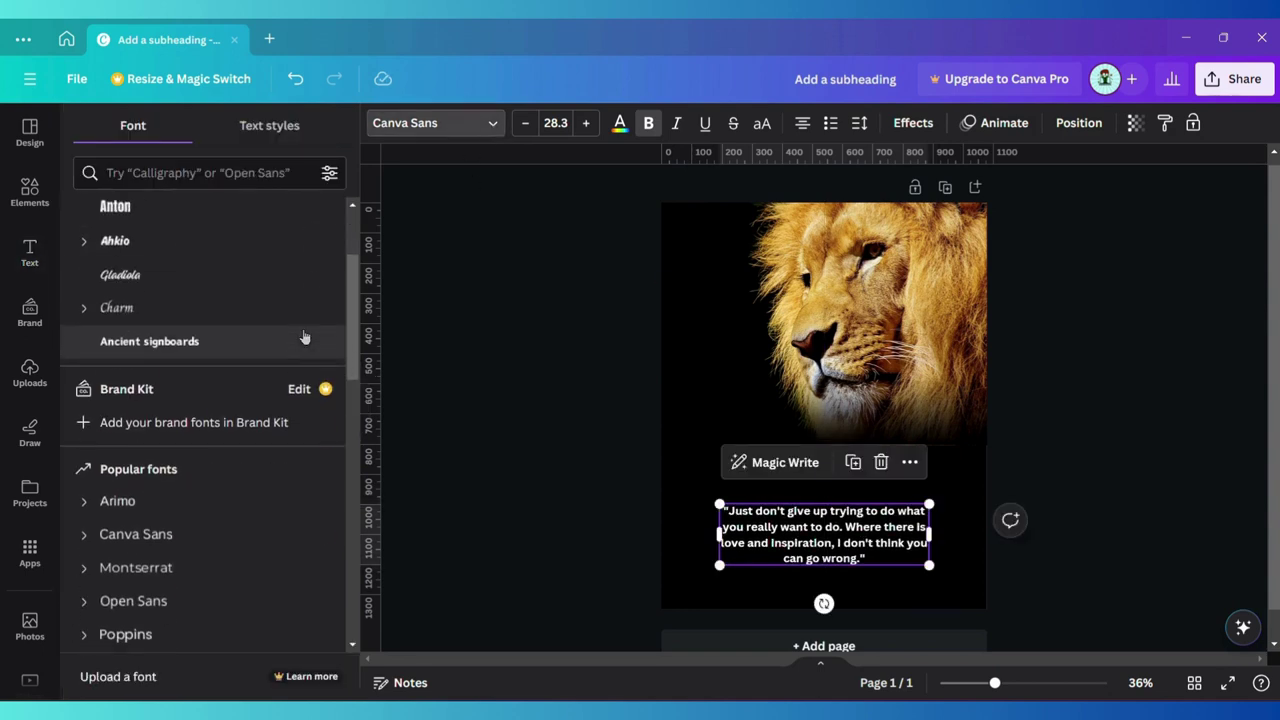
{"action": "scroll", "coordinate": [300, 340], "scroll_direction": "down", "scroll_amount": 3}
{"action": "left_click", "coordinate": [288, 347]}
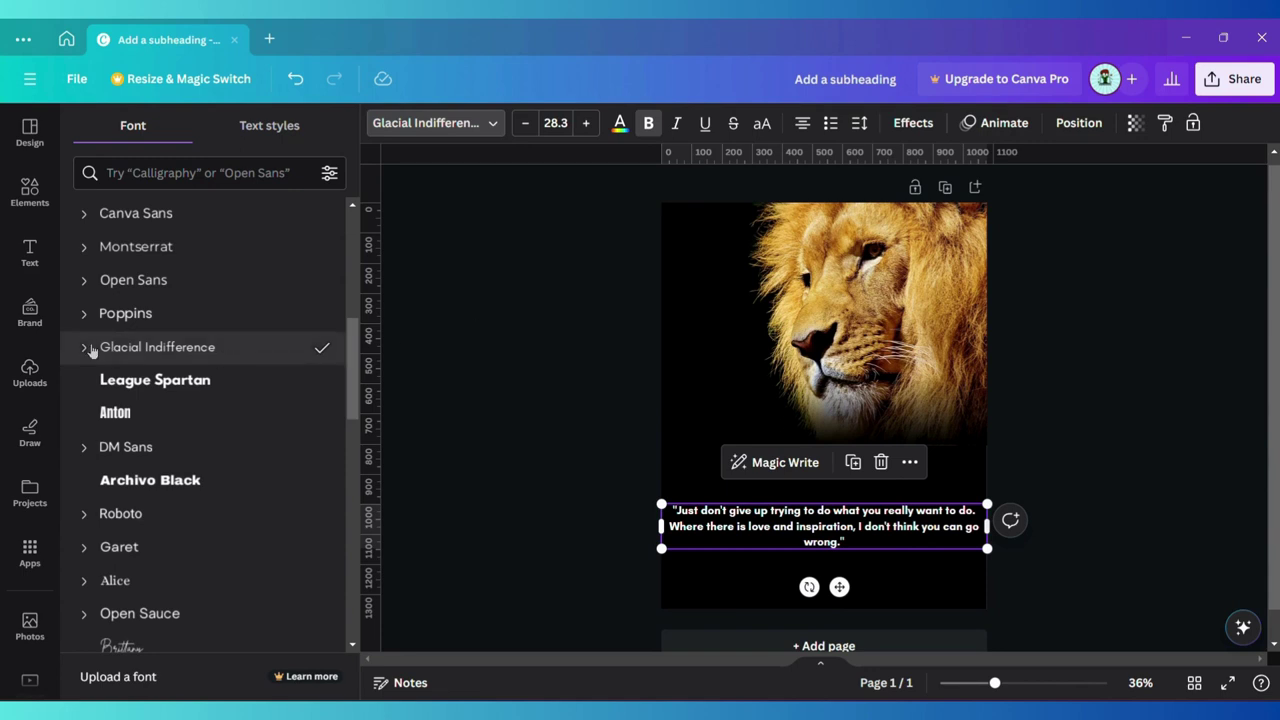
{"action": "left_click", "coordinate": [91, 349]}
{"action": "left_click", "coordinate": [293, 392]}
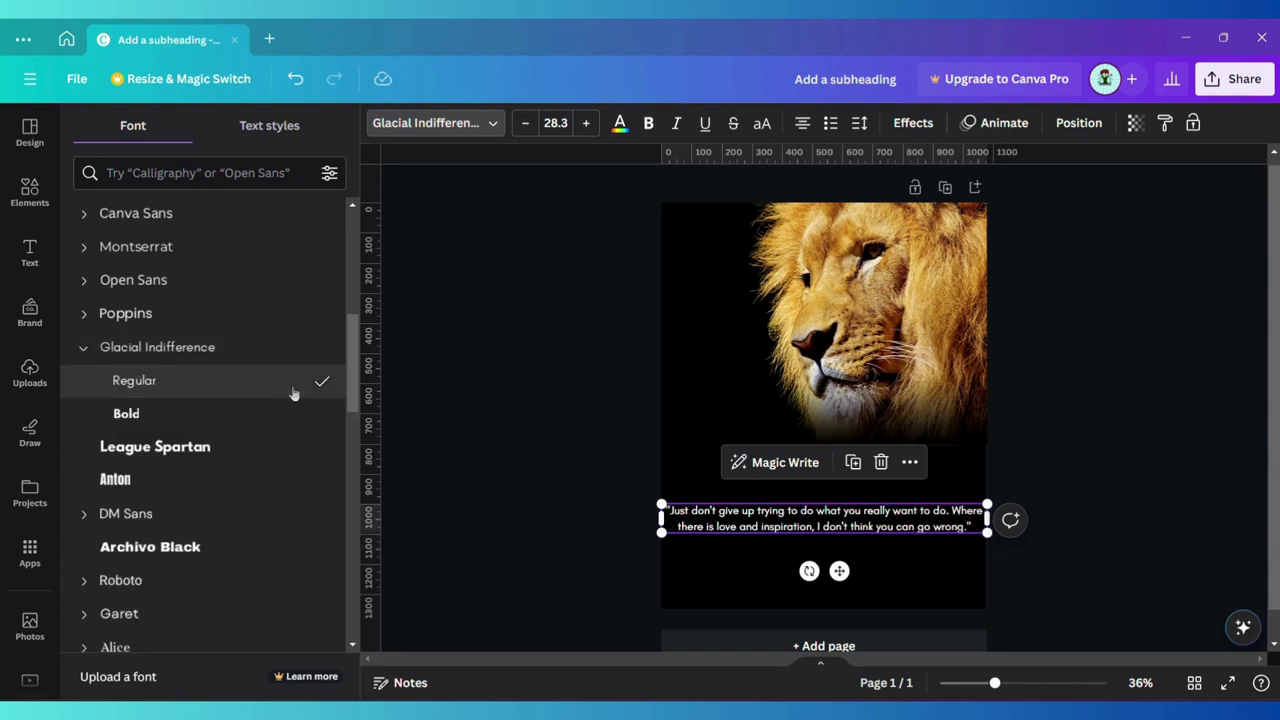
- Narrow the quote's text box from both sides, and set its letter spacing to 44 and line spacing to 1.44
{"action": "left_click_drag", "start_coordinate": [985, 518], "coordinate": [955, 520]}
{"action": "left_click_drag", "start_coordinate": [655, 525], "coordinate": [696, 526]}
{"action": "left_click", "coordinate": [859, 122]}
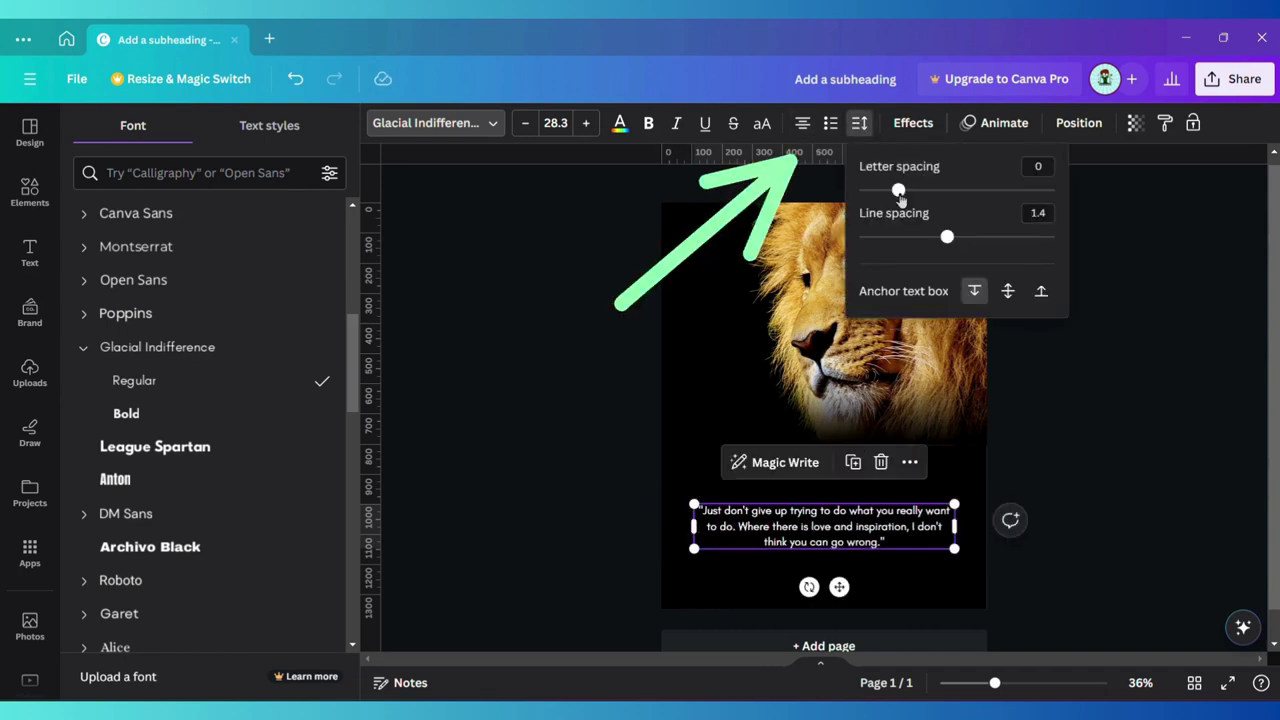
{"action": "left_click_drag", "start_coordinate": [897, 190], "coordinate": [906, 194]}
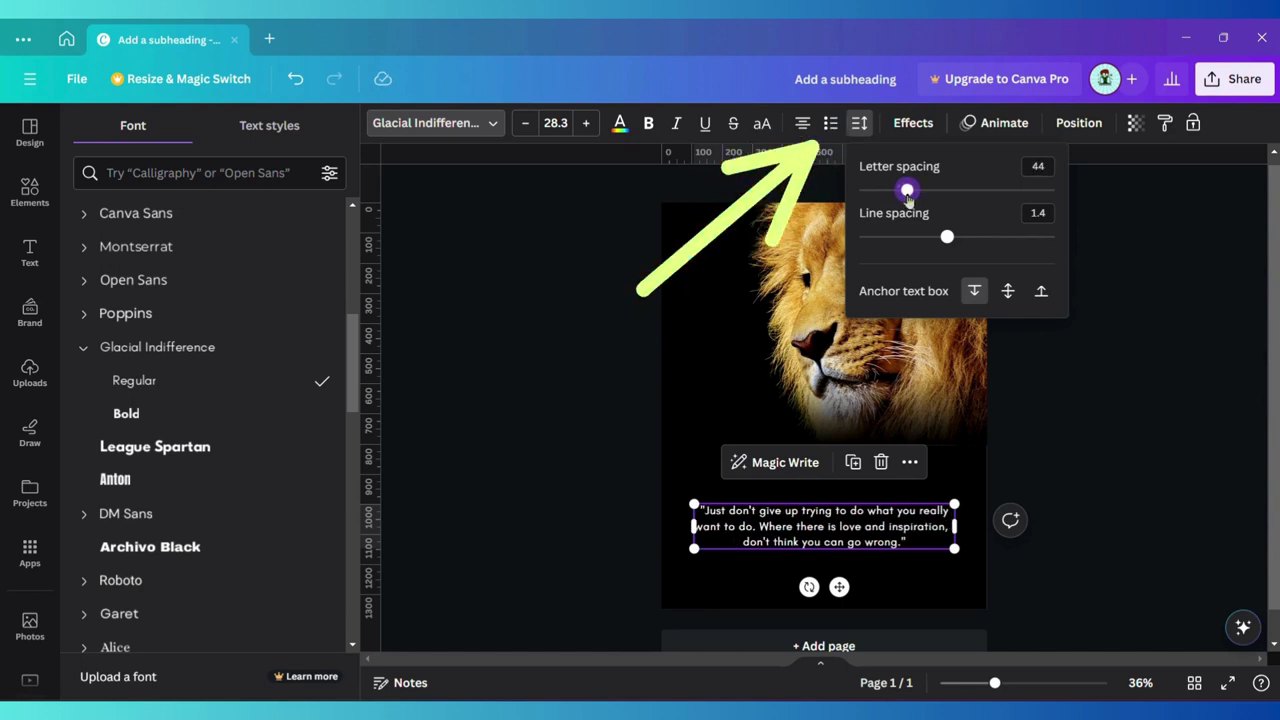
{"action": "left_click_drag", "start_coordinate": [948, 237], "coordinate": [950, 237]}
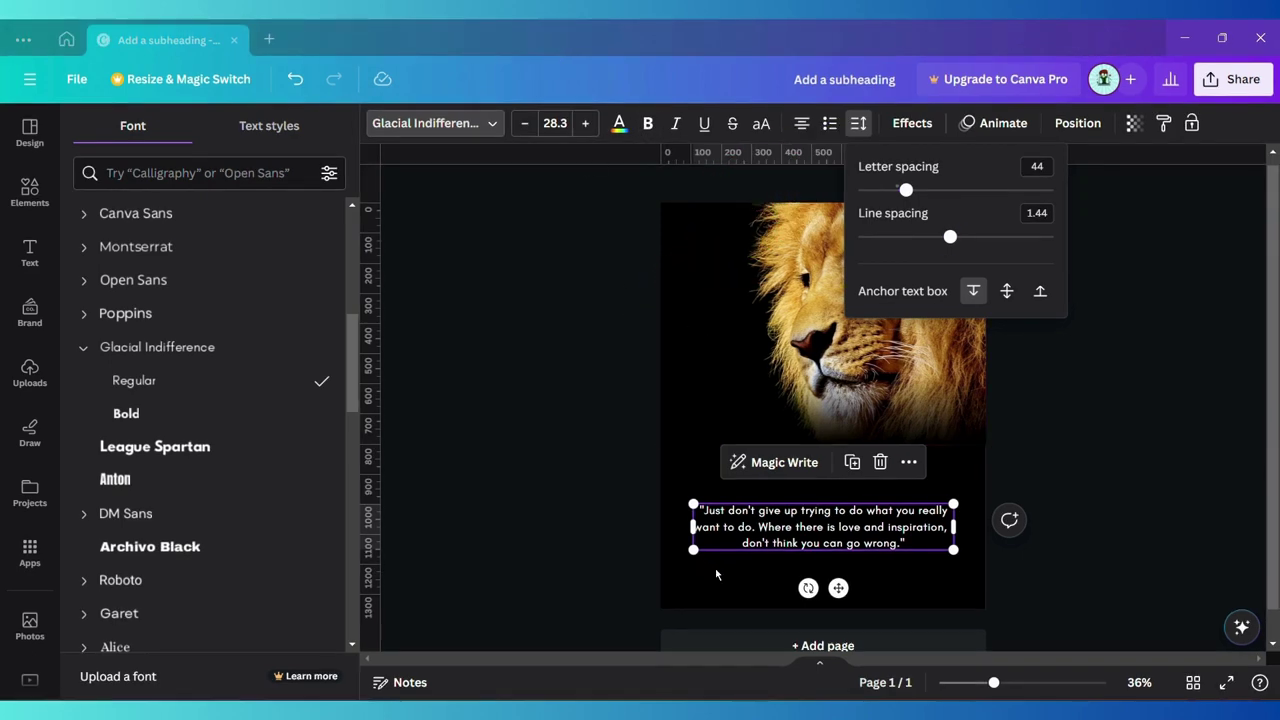
- Try smaller and larger font sizes for the quote, settle on 26.3 and nudge the text slightly upward
{"action": "left_click", "coordinate": [524, 127]}
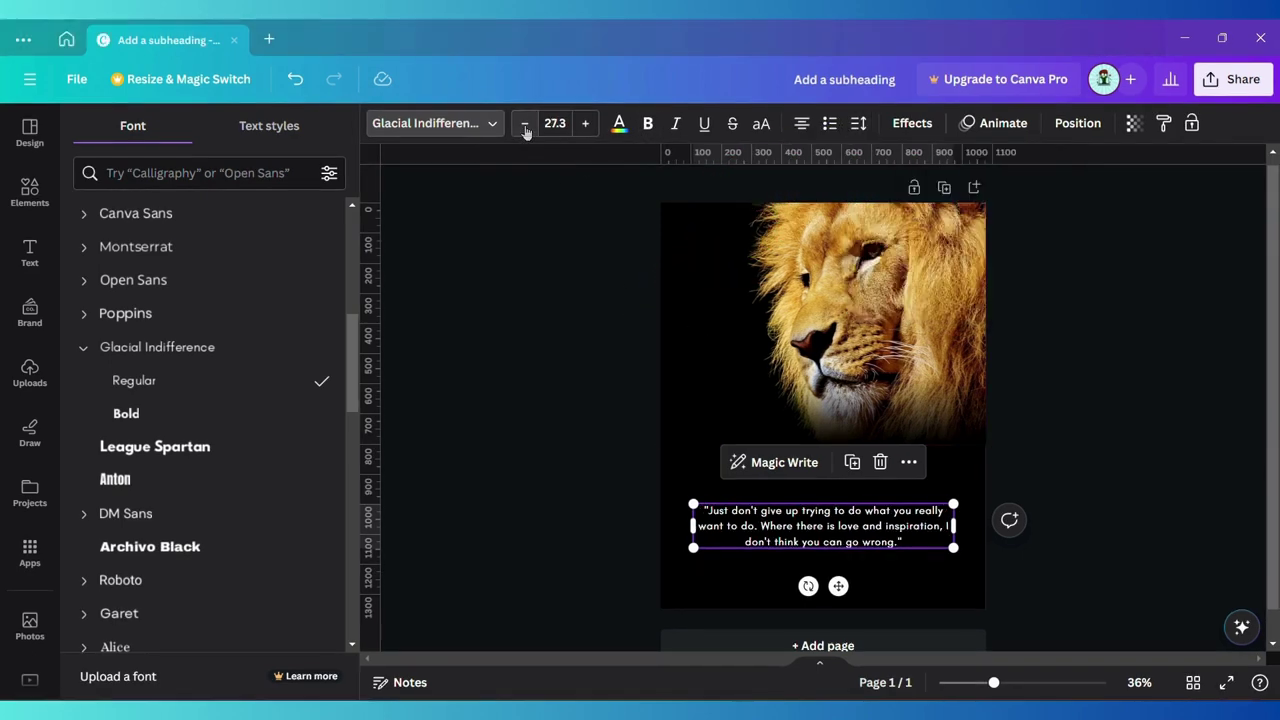
{"action": "left_click", "coordinate": [586, 124]}
{"action": "left_click", "coordinate": [586, 124]}
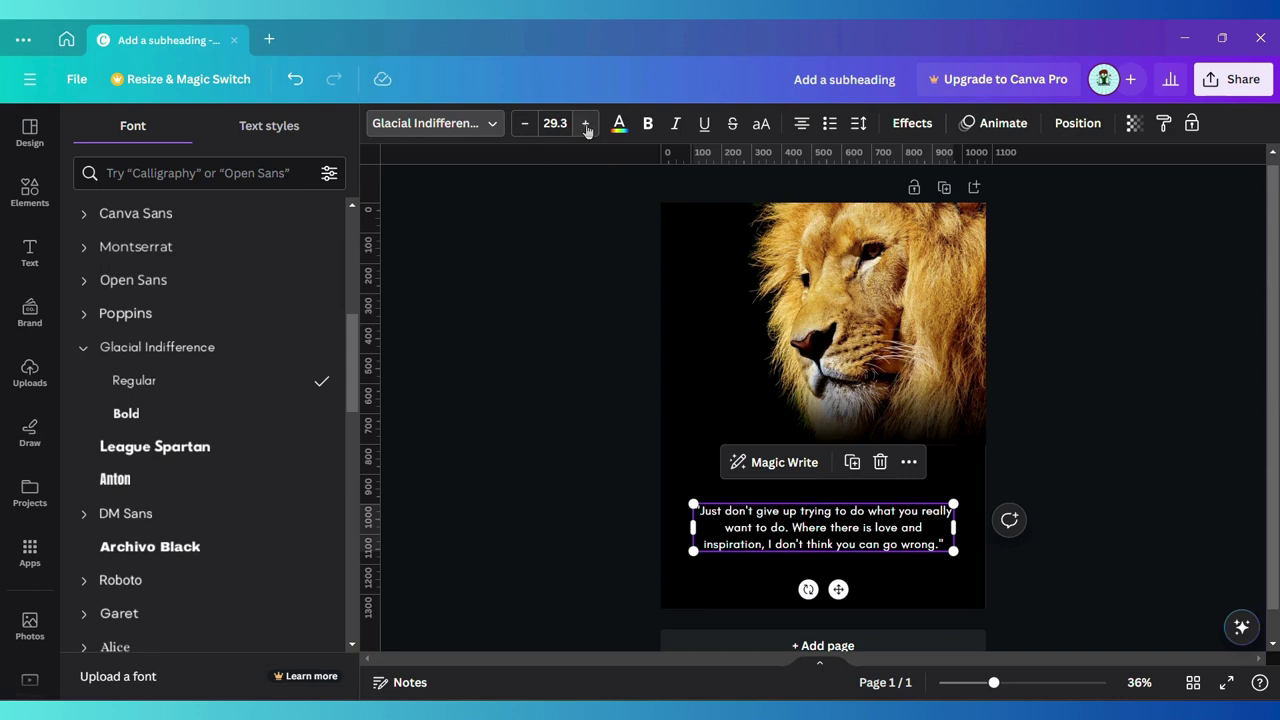
{"action": "left_click", "coordinate": [524, 126]}
{"action": "left_click", "coordinate": [524, 126]}
{"action": "left_click", "coordinate": [524, 126]}
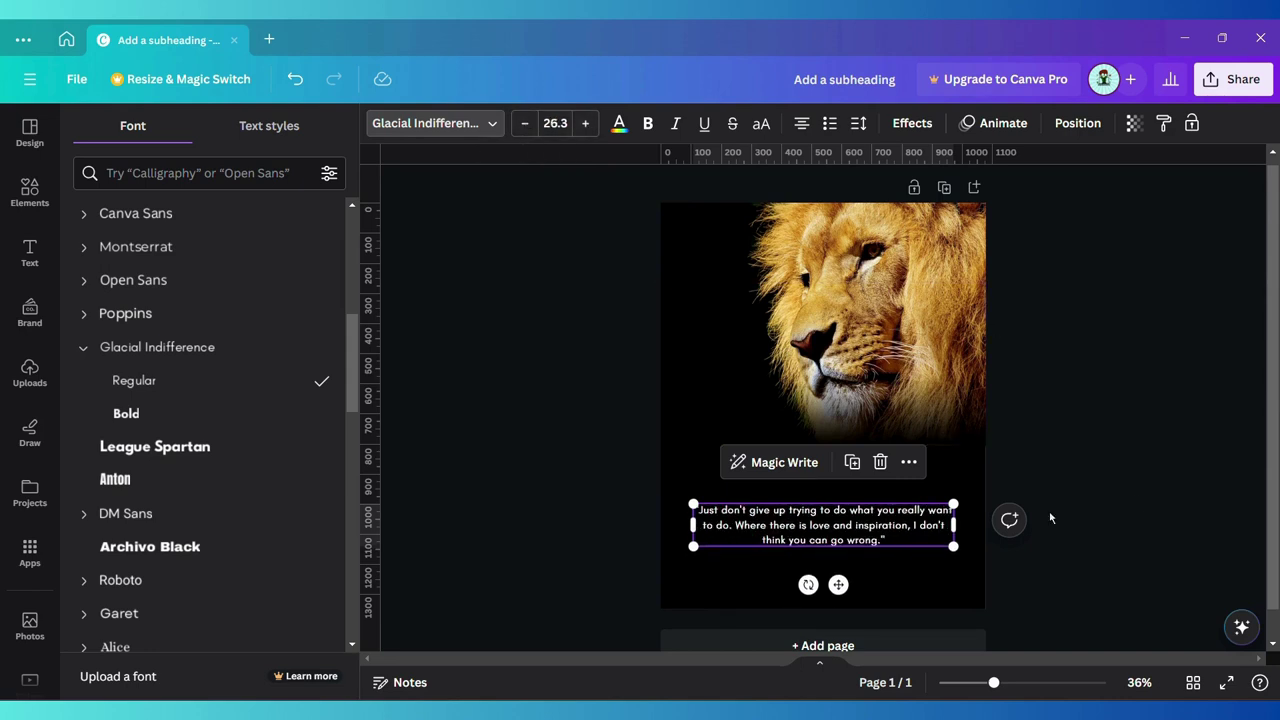
{"action": "left_click_drag", "start_coordinate": [838, 585], "coordinate": [842, 584]}
{"action": "key", "text": "Escape"}
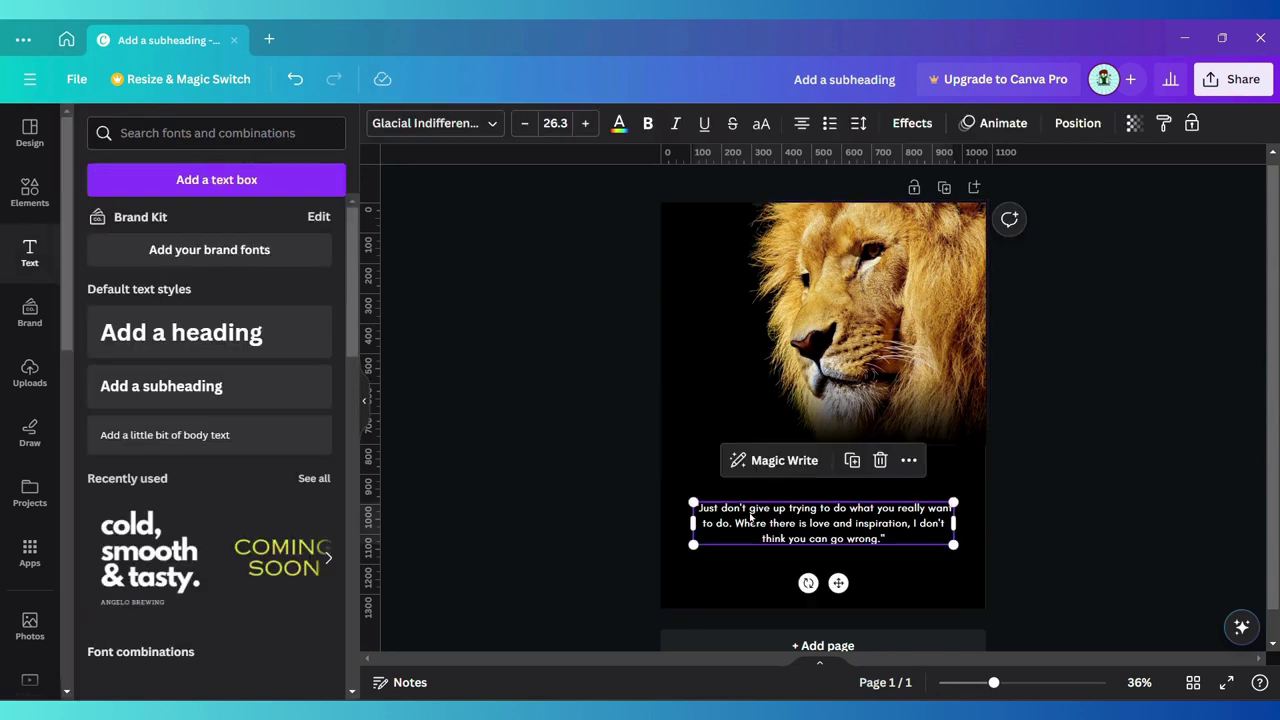
- Colour the words "don't give up" in the quote orange with the new colour #FFA800
{"action": "left_click", "coordinate": [723, 510]}
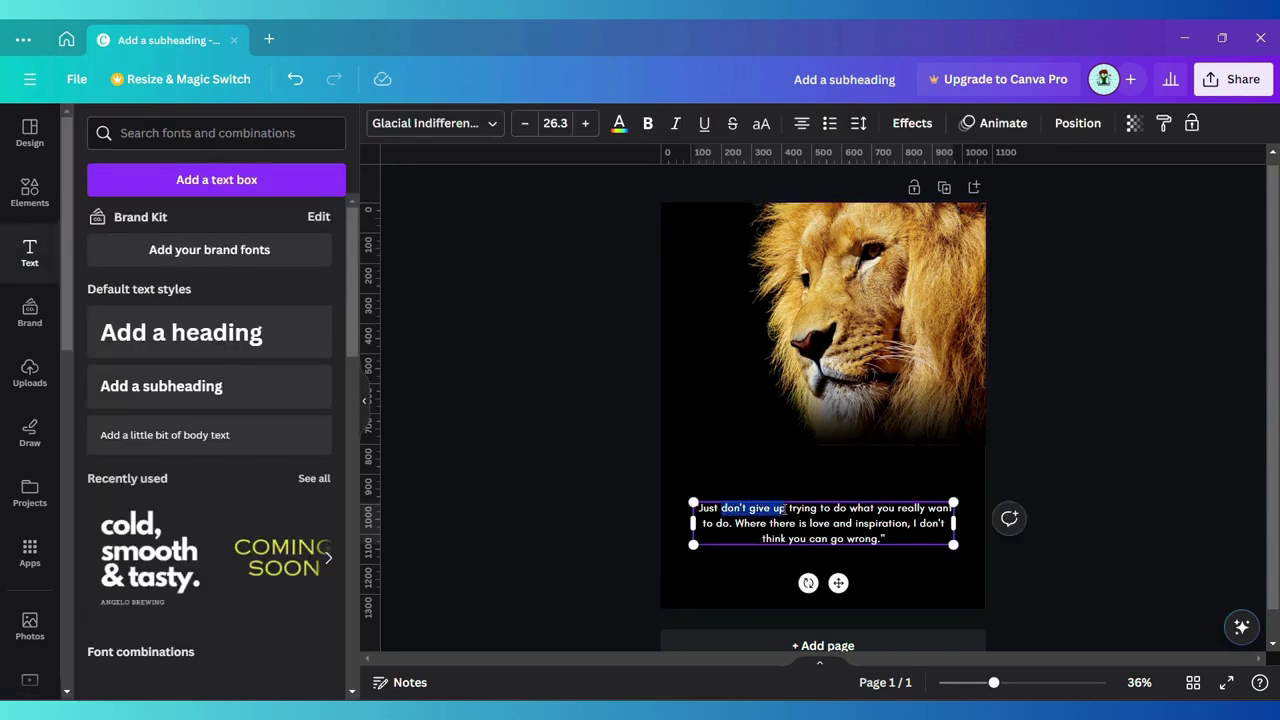
{"action": "left_click", "coordinate": [619, 123]}
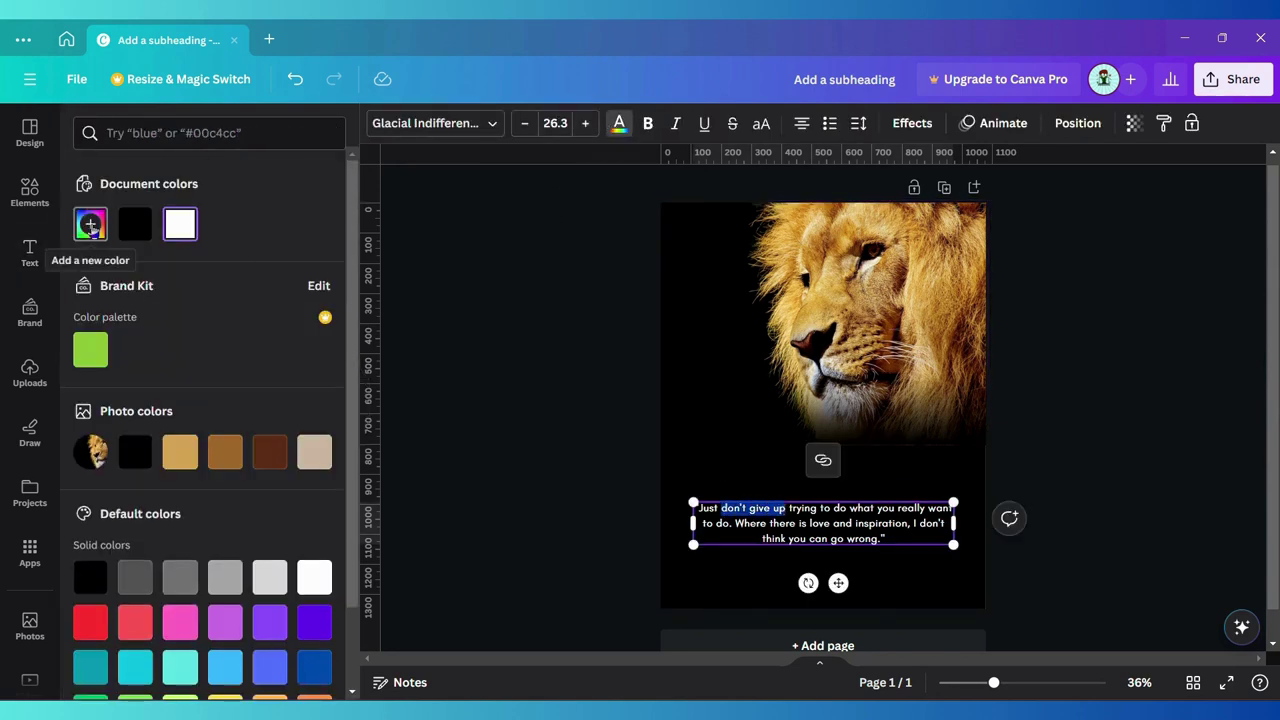
{"action": "left_click", "coordinate": [90, 225]}
{"action": "left_click", "coordinate": [149, 267]}
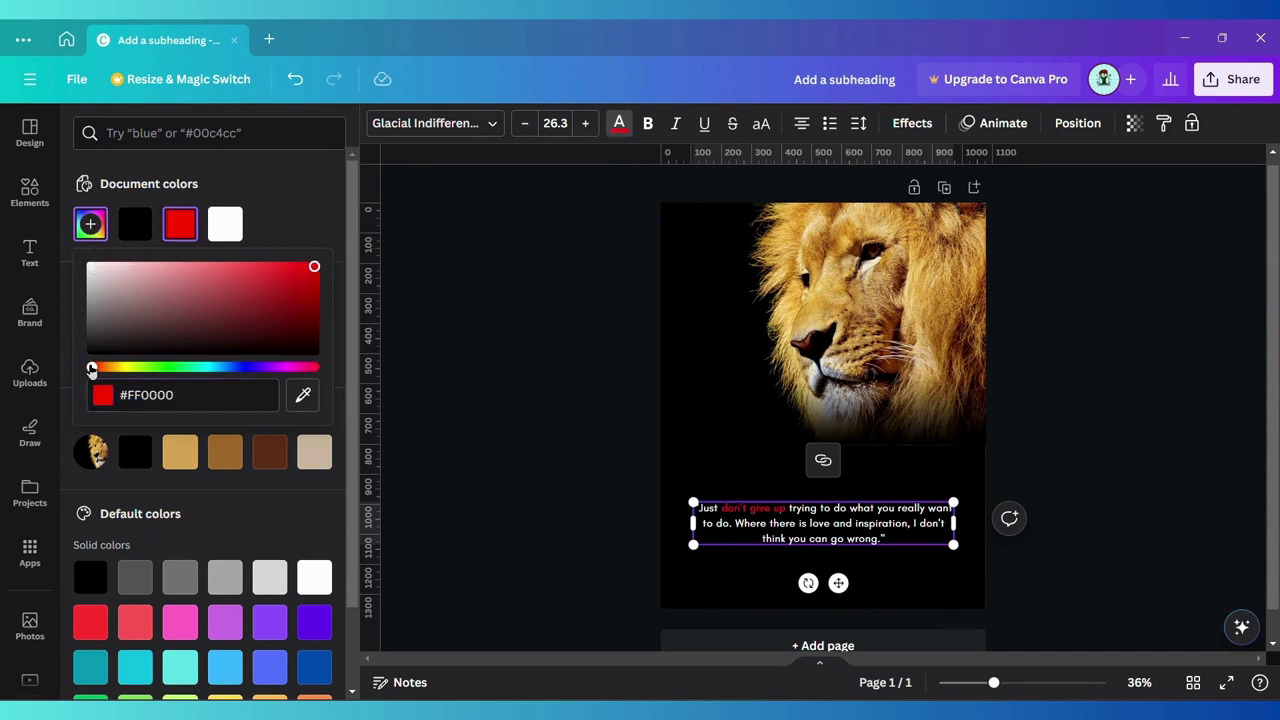
{"action": "left_click_drag", "start_coordinate": [91, 369], "coordinate": [117, 369]}
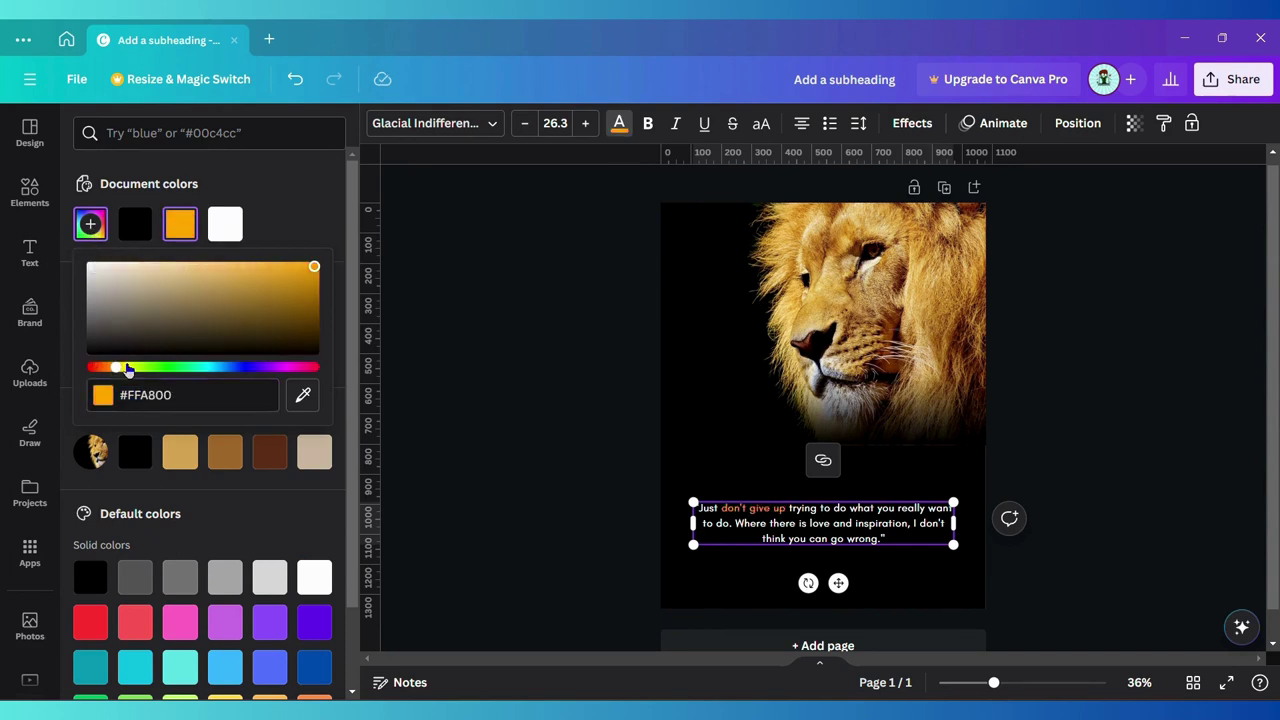
- Colour the words "love", "inspiration" and "think" in the same orange and deselect the quote
{"action": "left_click", "coordinate": [810, 522]}
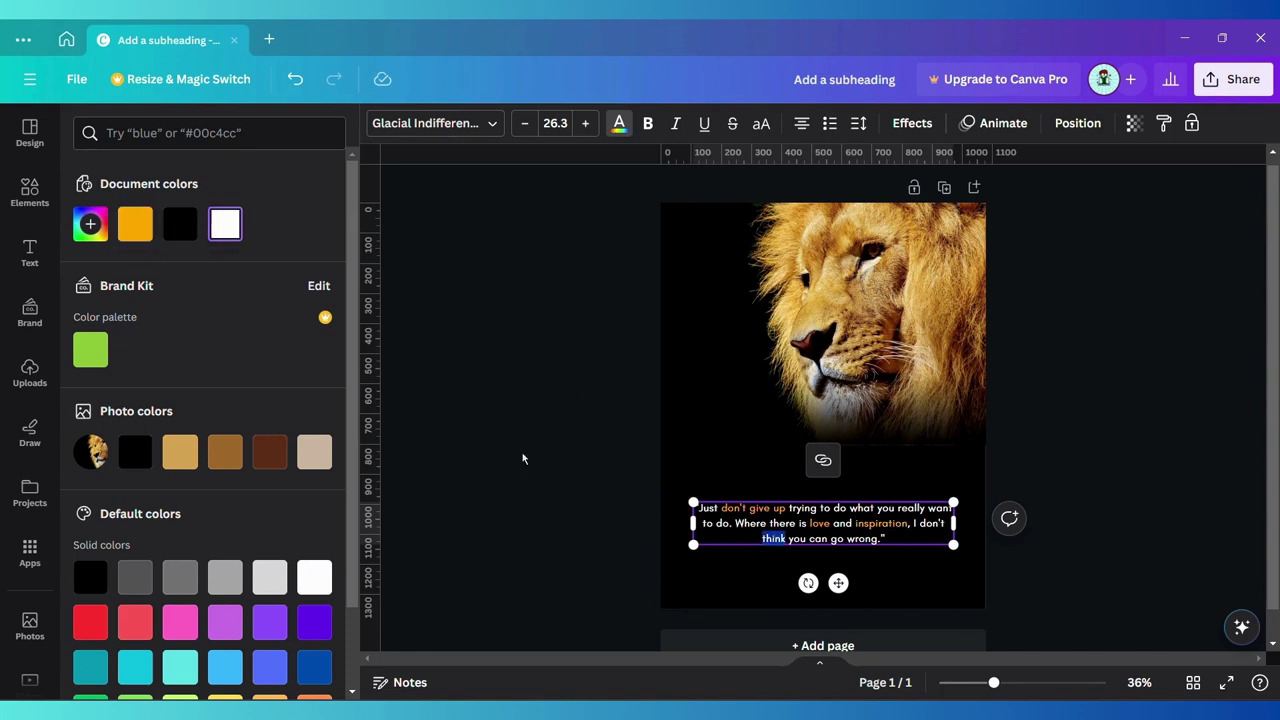
{"action": "left_click", "coordinate": [700, 240]}
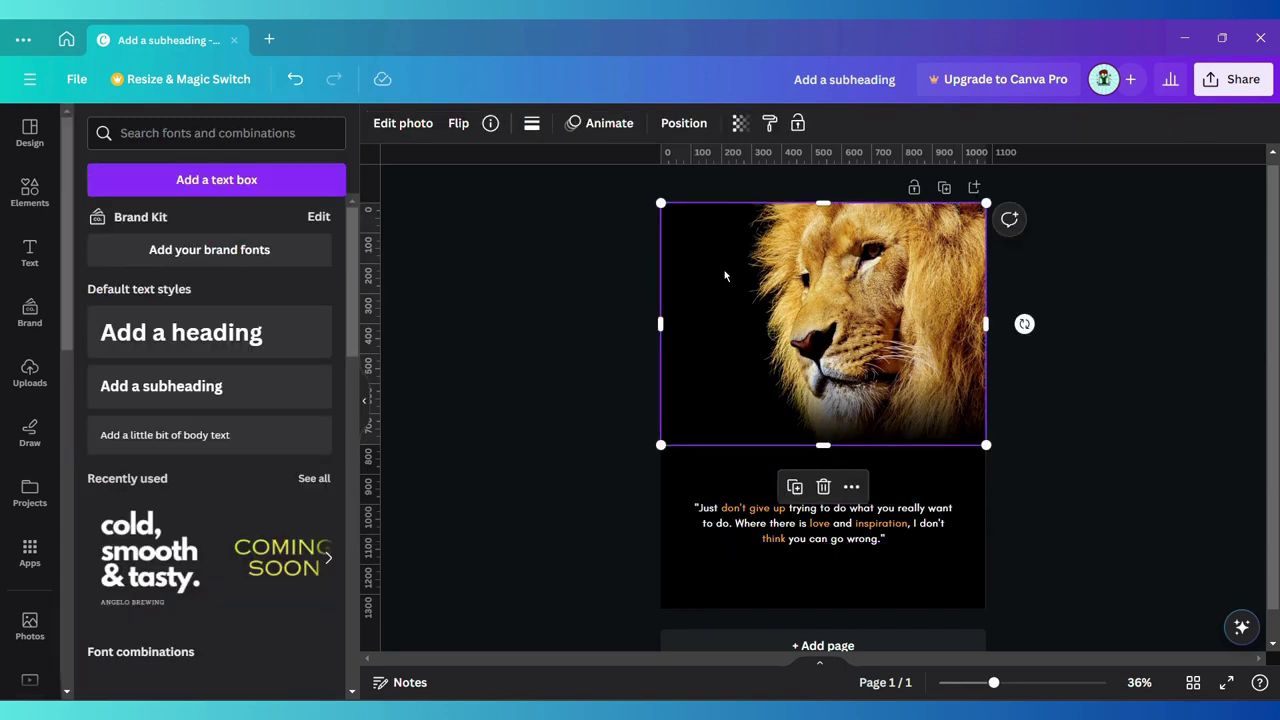
{"action": "left_click", "coordinate": [977, 498]}
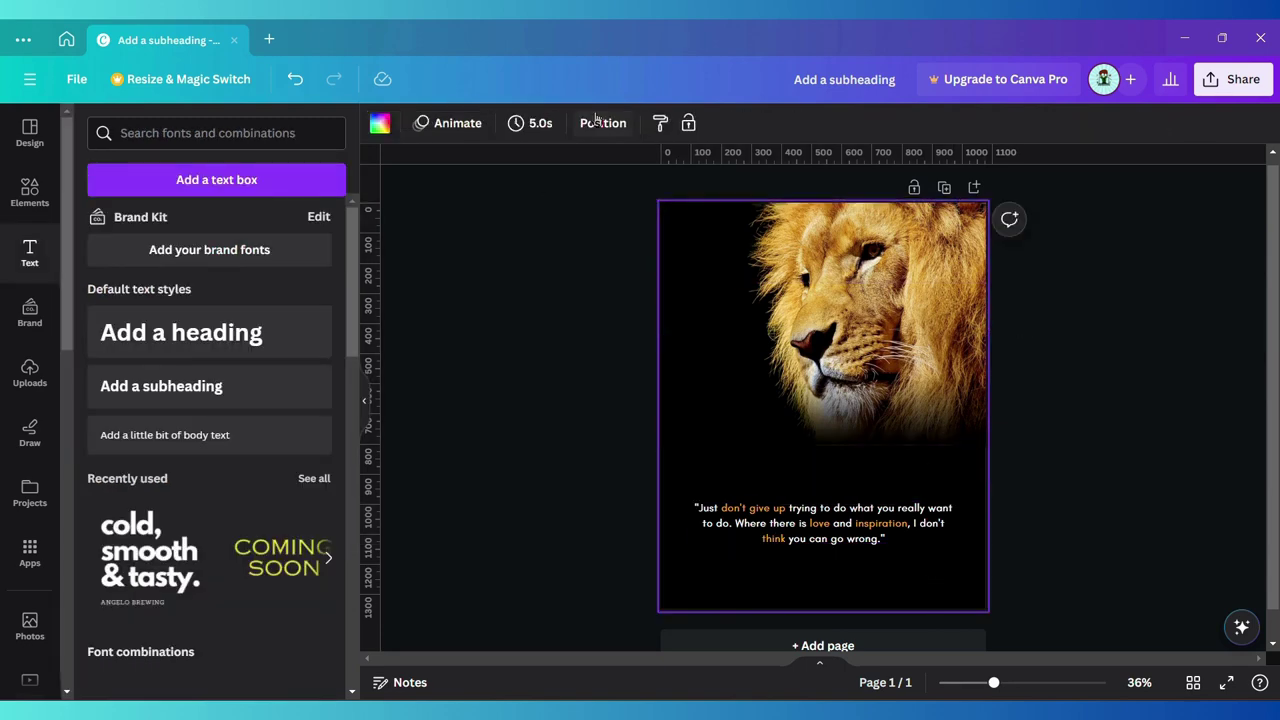
- Add a body text element to the page reading "IG MotivationalQuote"
{"action": "left_click", "coordinate": [215, 437]}
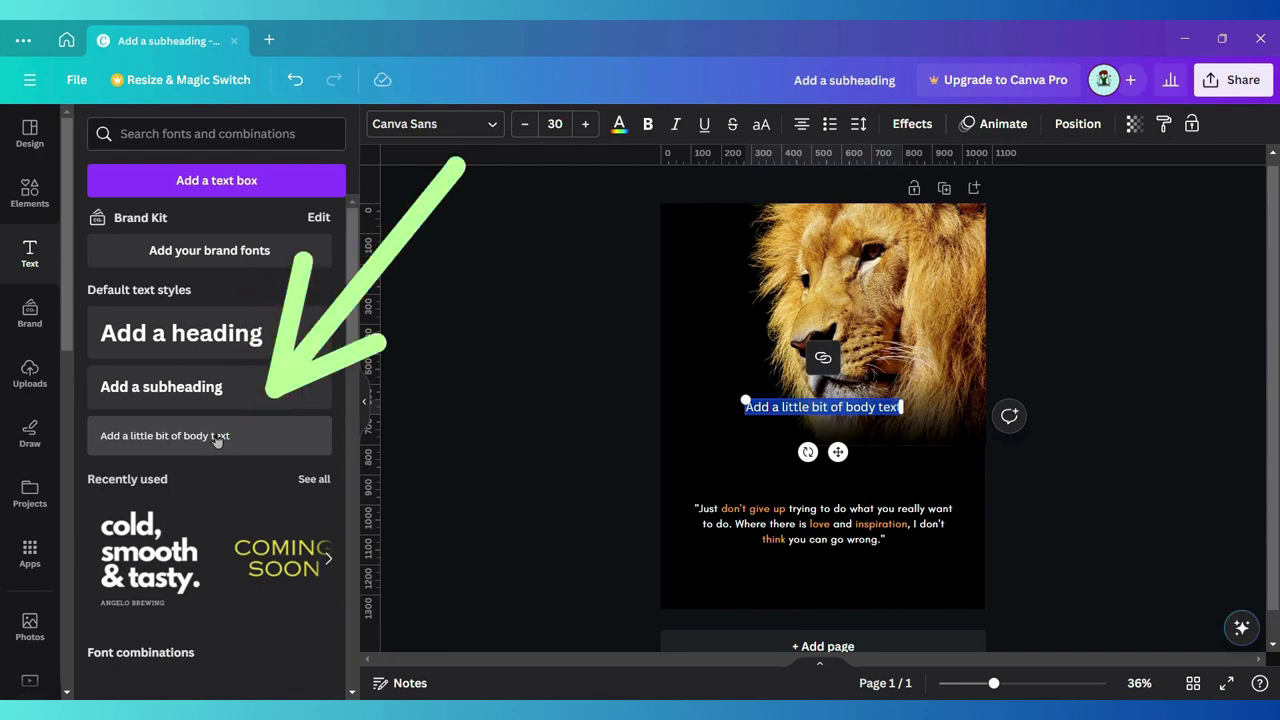
{"action": "type", "text": "IG"}
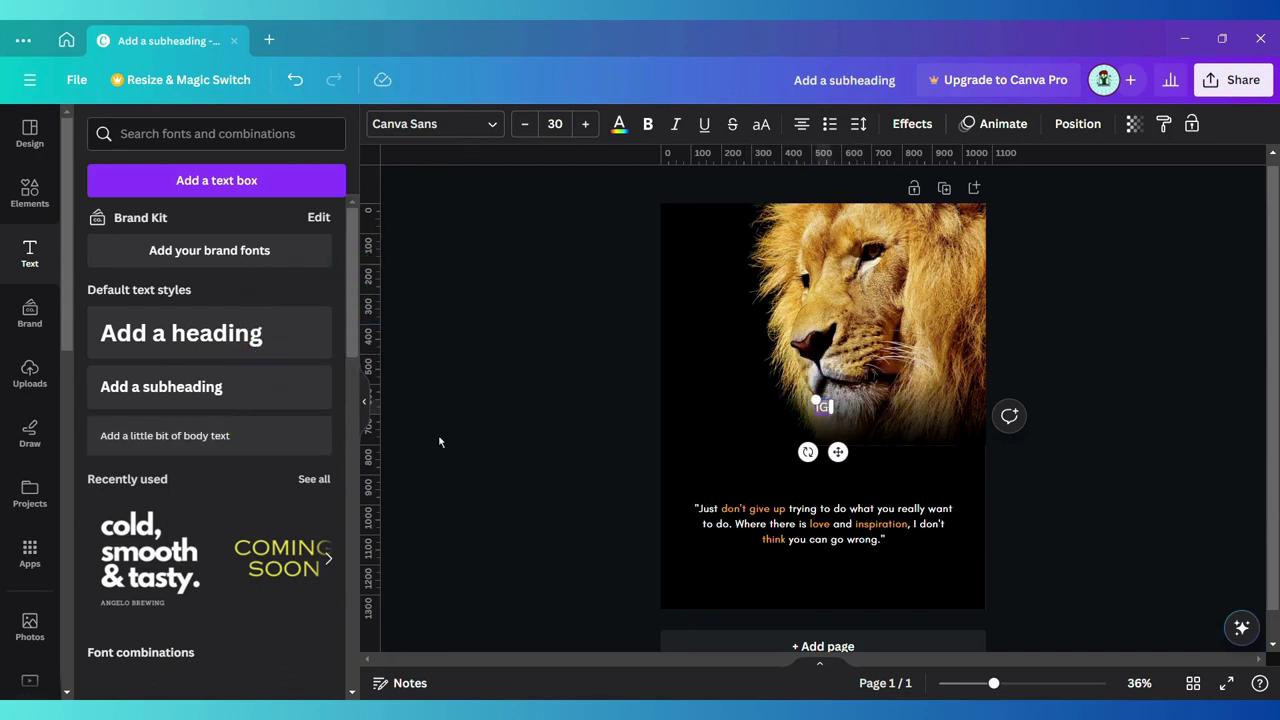
{"action": "type", "text": " Motivationa"}
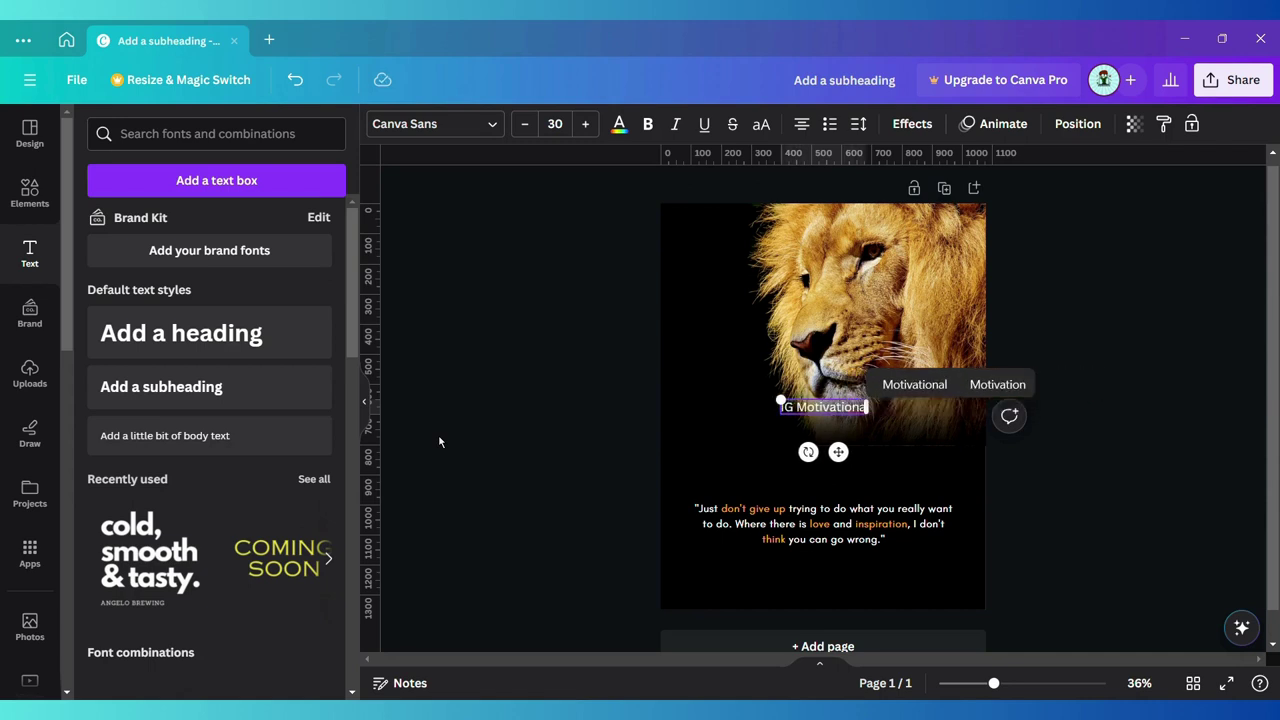
{"action": "type", "text": "Quote"}
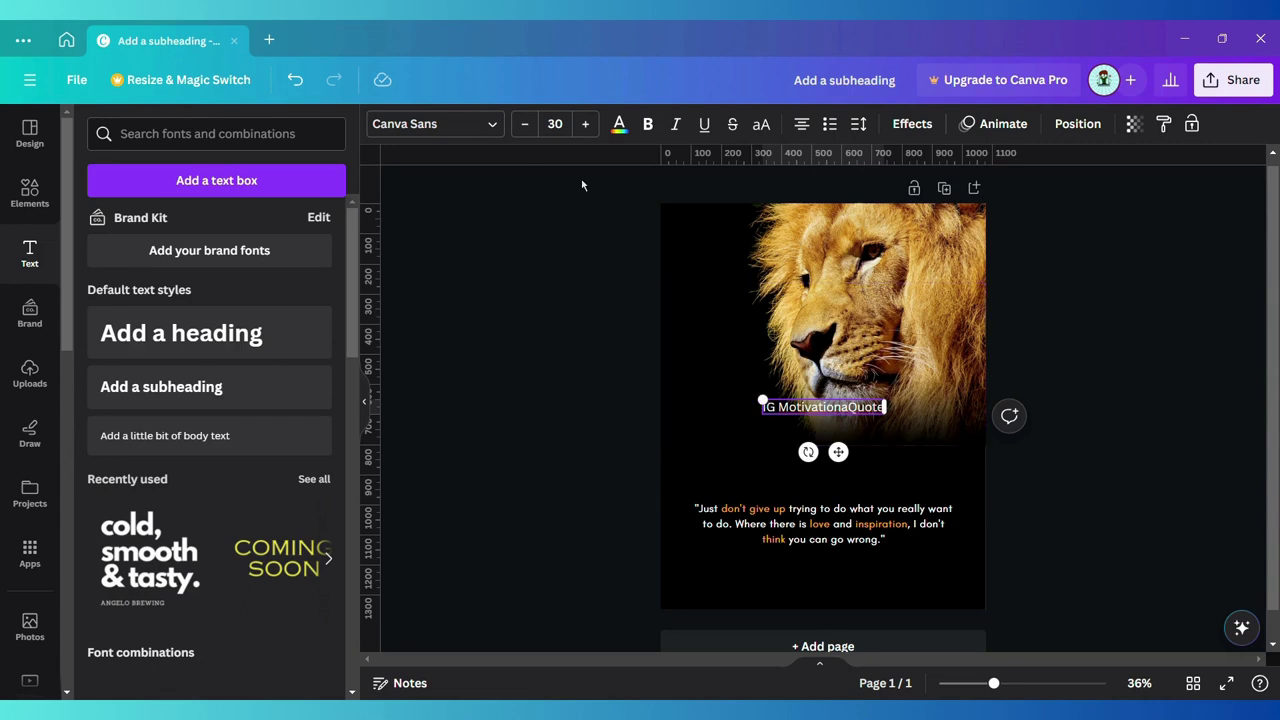
- Style the "IG MotivationalQuote" label above the quote in the elegant font Amaranth at size 22 with letter spacing 252
{"action": "left_click", "coordinate": [487, 124]}
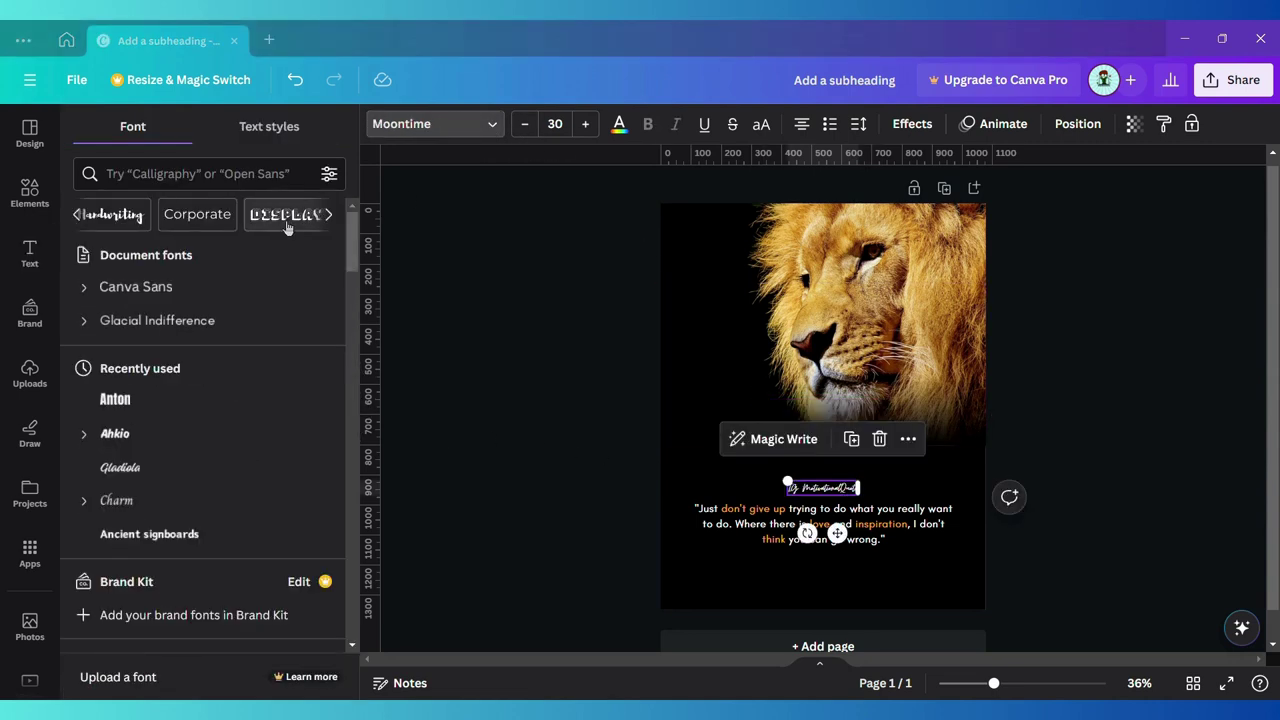
{"action": "left_click", "coordinate": [328, 214]}
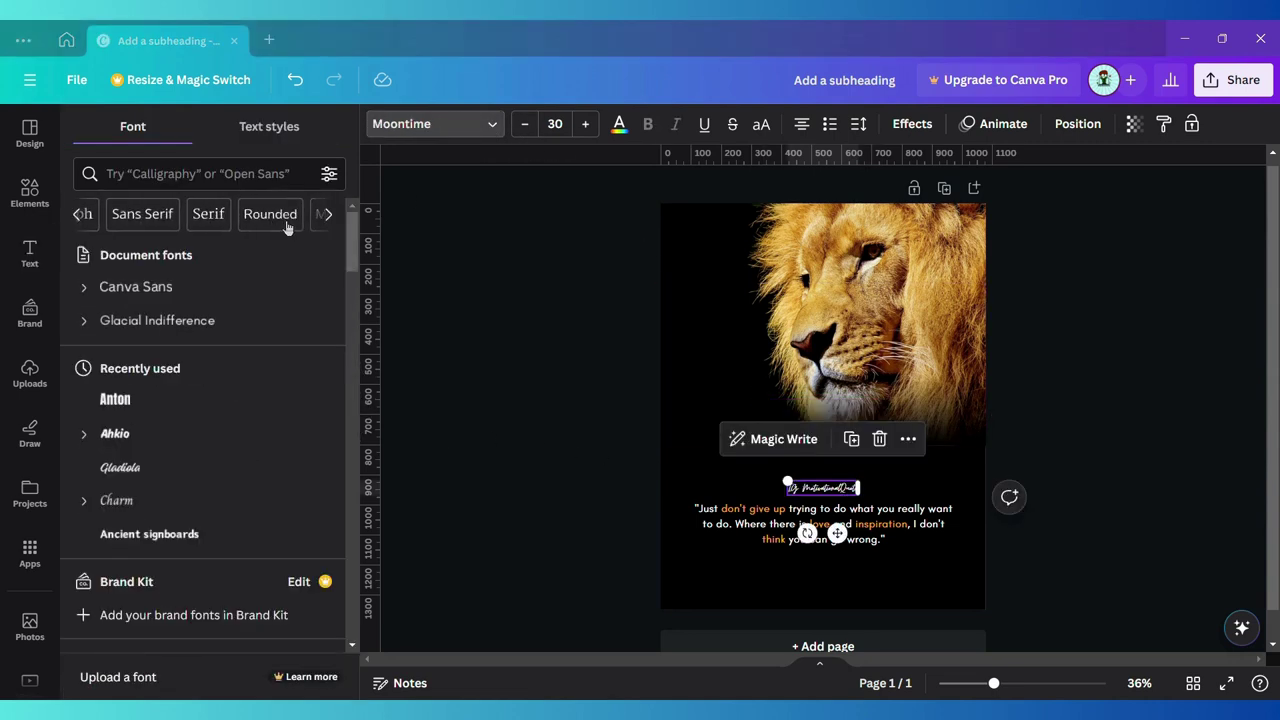
{"action": "left_click", "coordinate": [181, 214]}
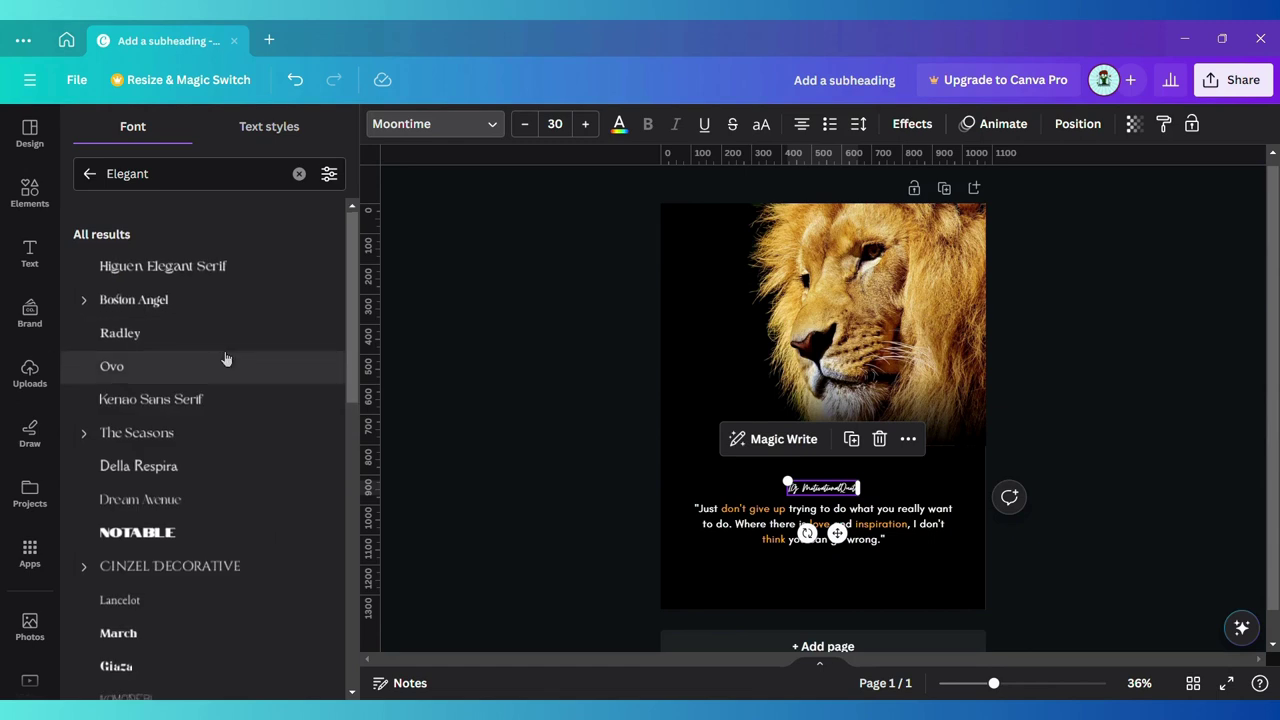
{"action": "scroll", "coordinate": [226, 357], "scroll_direction": "down", "scroll_amount": 10}
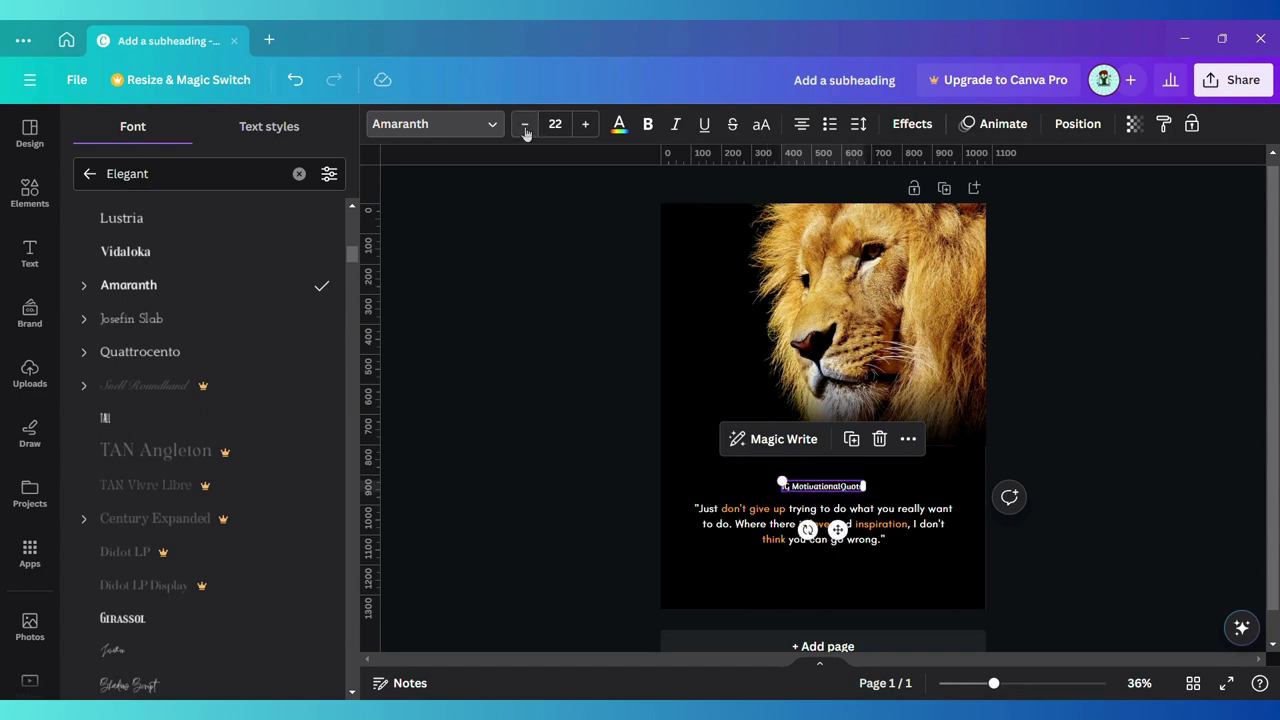
{"action": "left_click", "coordinate": [858, 124]}
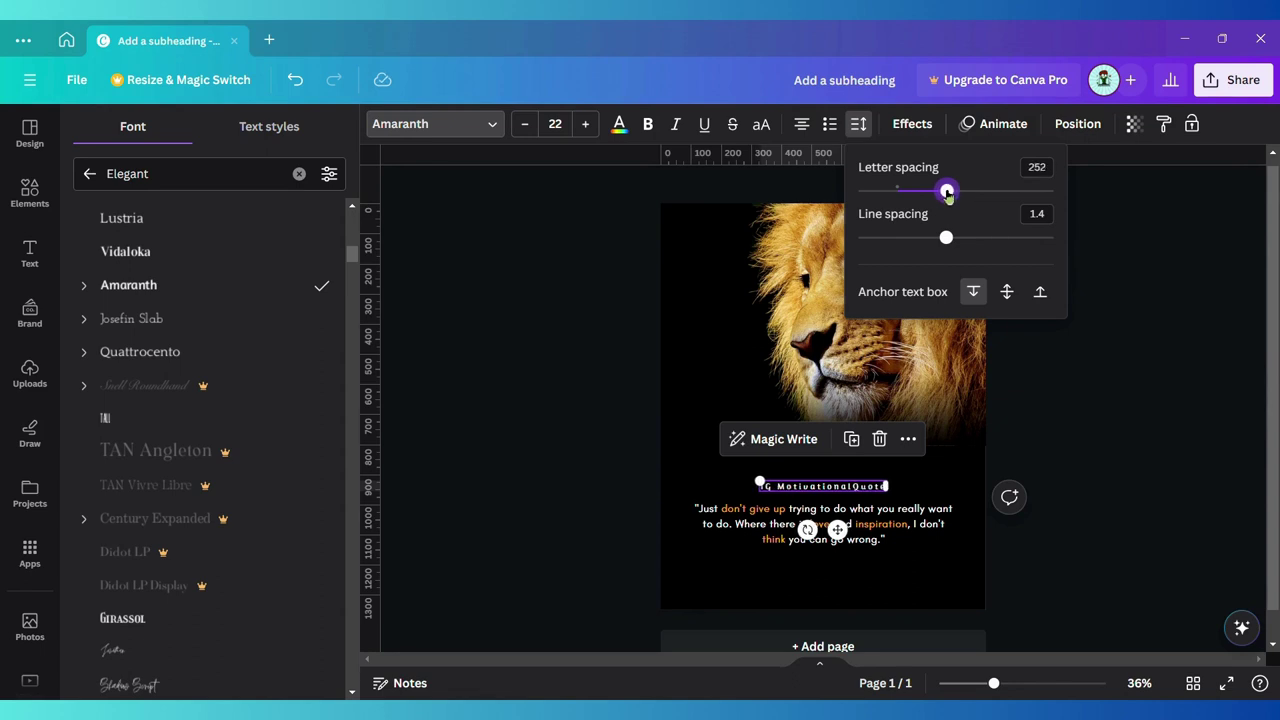
{"action": "left_click", "coordinate": [704, 486]}
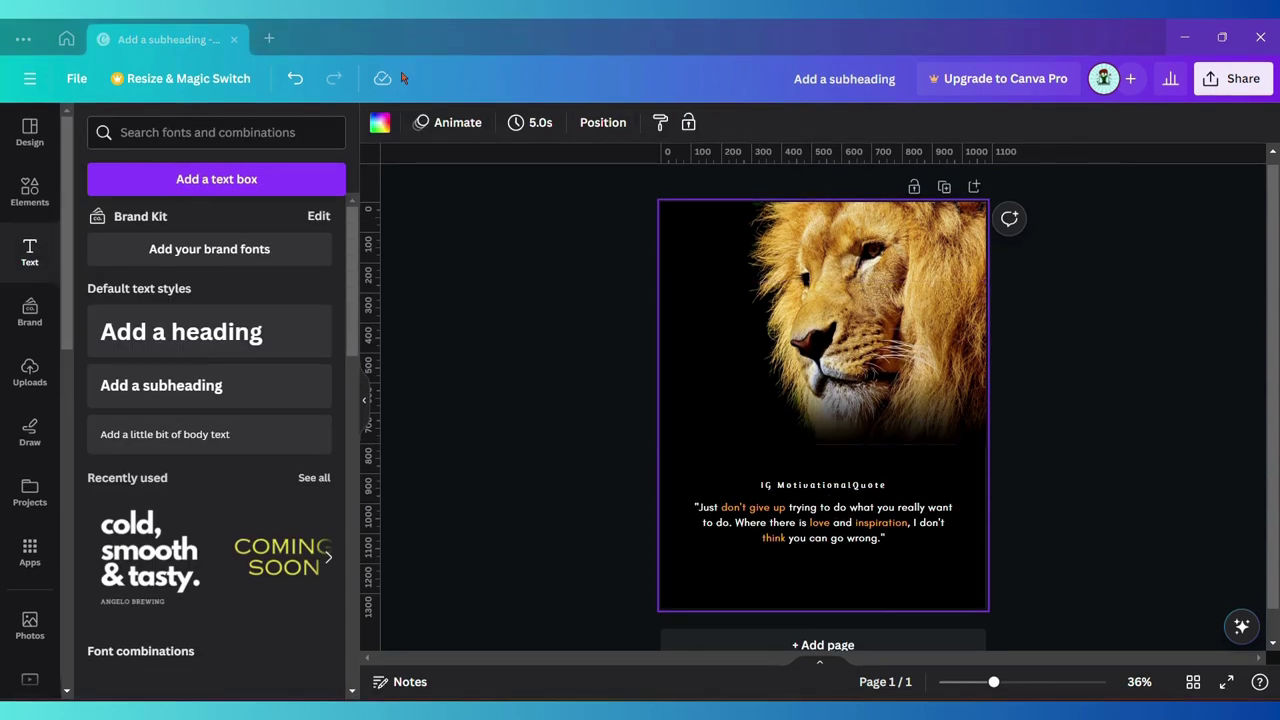
- Search the graphics for "line", add the pink-to-yellow gradient line and place it between the Instagram label and the quote
{"action": "left_click", "coordinate": [30, 190]}
{"action": "left_click", "coordinate": [200, 132]}
{"action": "type", "text": "line"}
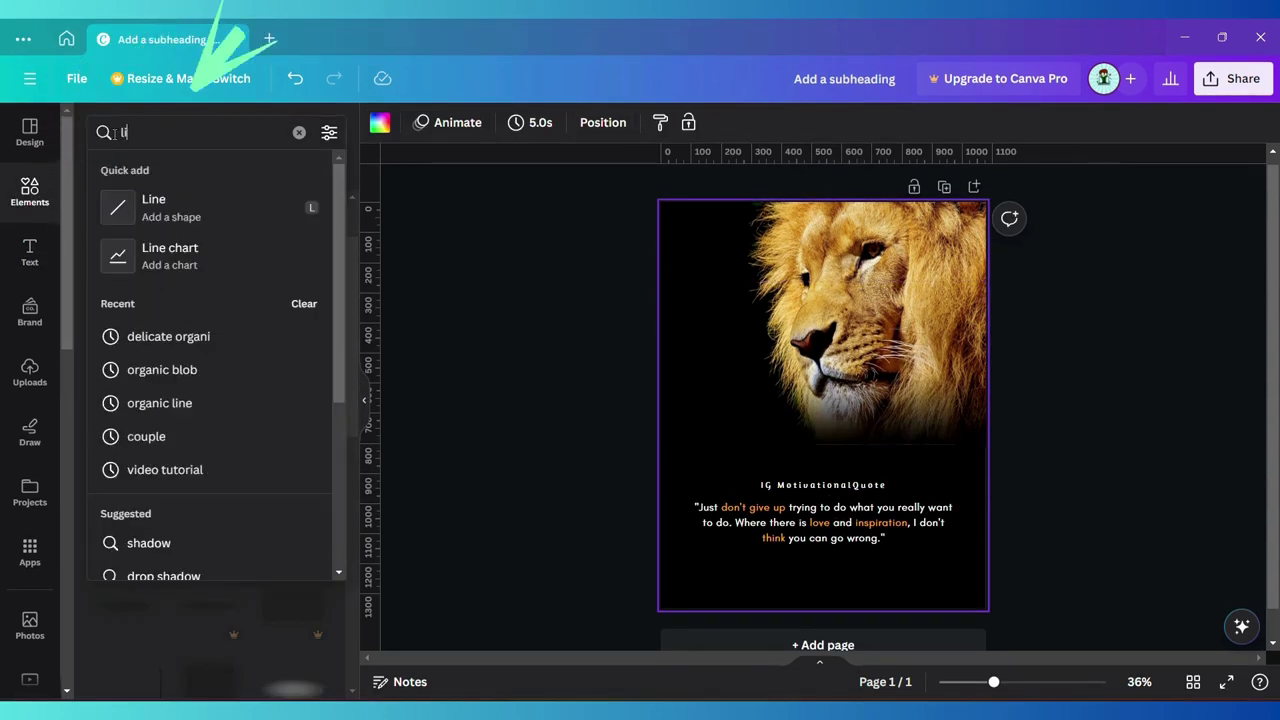
{"action": "key", "text": "Return"}
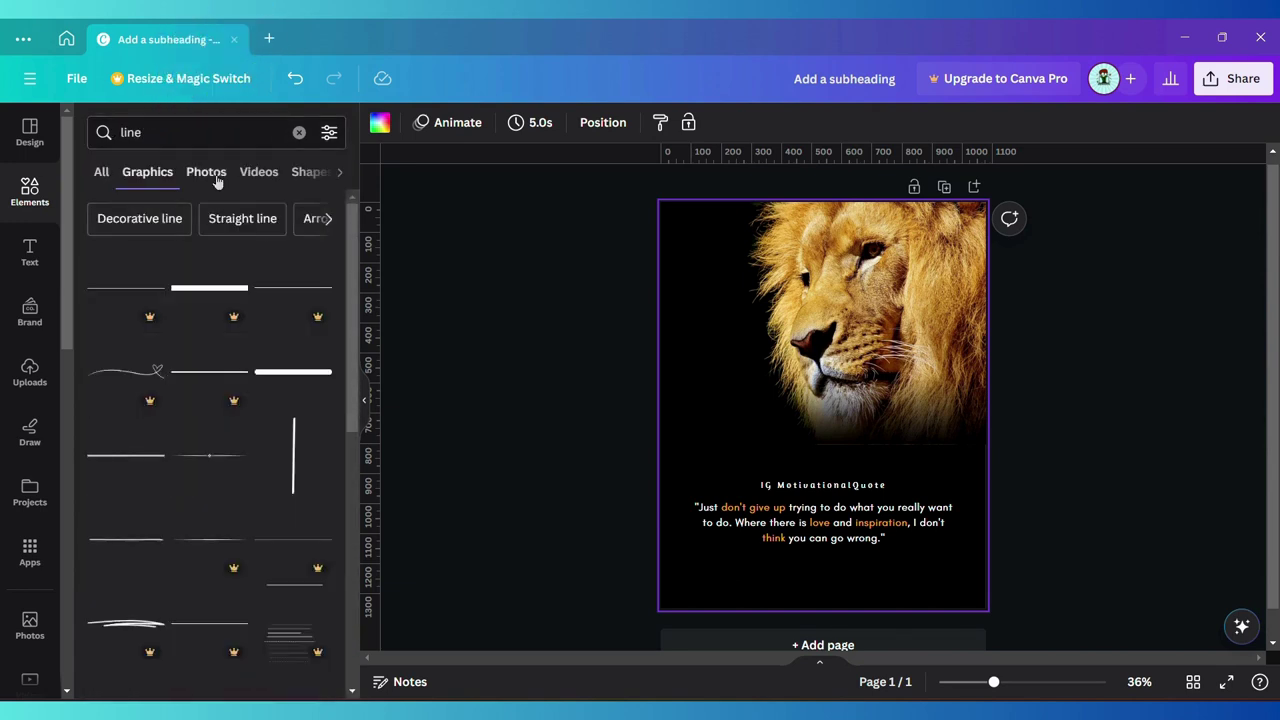
{"action": "scroll", "coordinate": [191, 374], "scroll_direction": "down", "scroll_amount": 5}
{"action": "scroll", "coordinate": [191, 375], "scroll_direction": "down", "scroll_amount": 1}
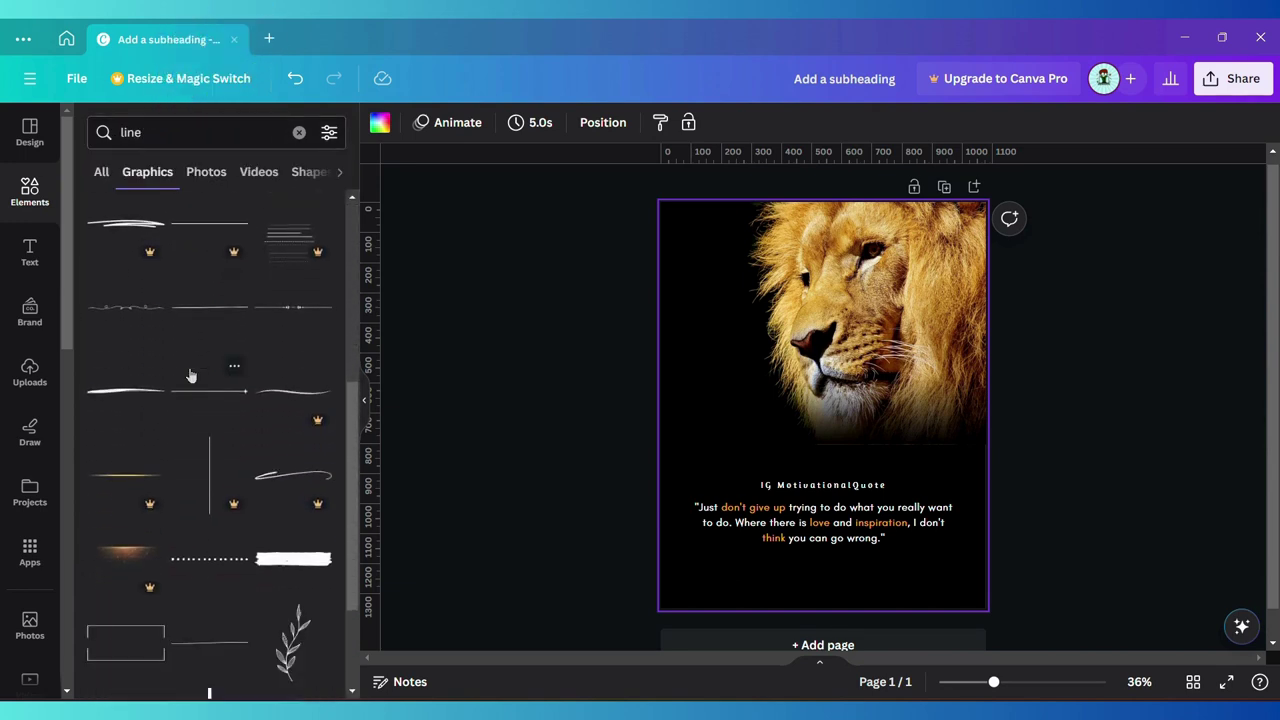
{"action": "scroll", "coordinate": [191, 375], "scroll_direction": "down", "scroll_amount": 5}
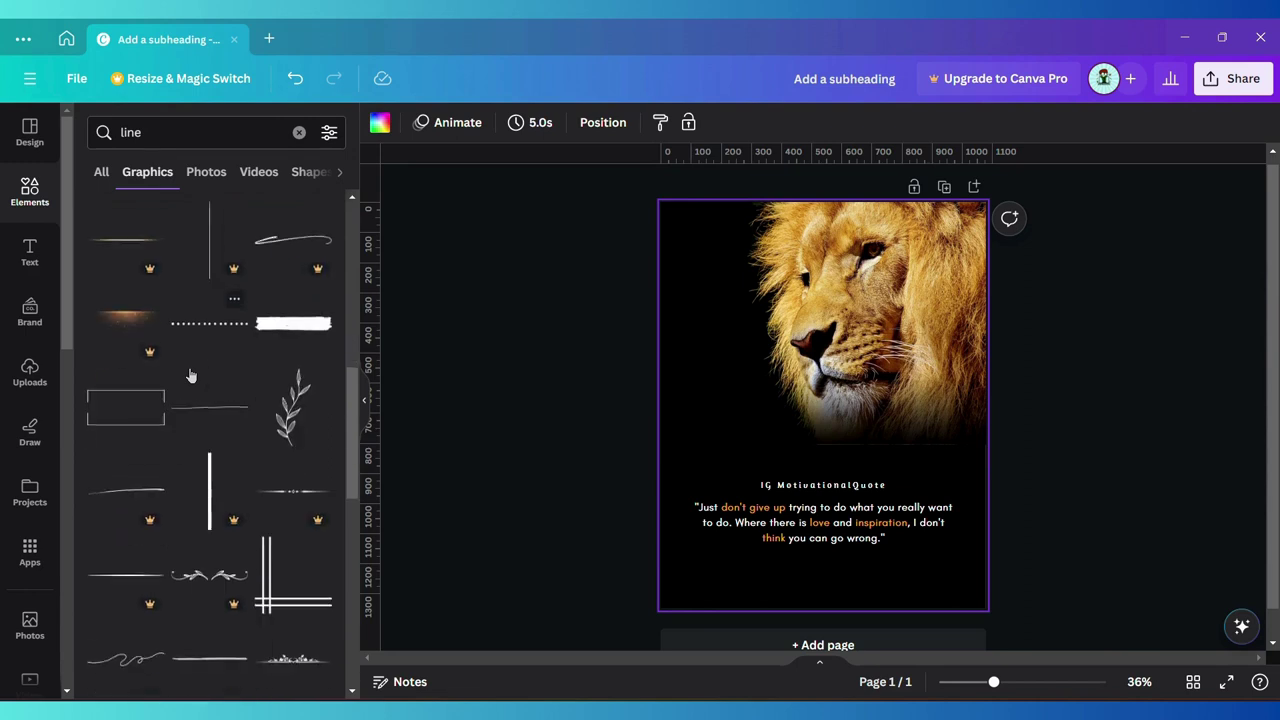
{"action": "scroll", "coordinate": [191, 375], "scroll_direction": "down", "scroll_amount": 10}
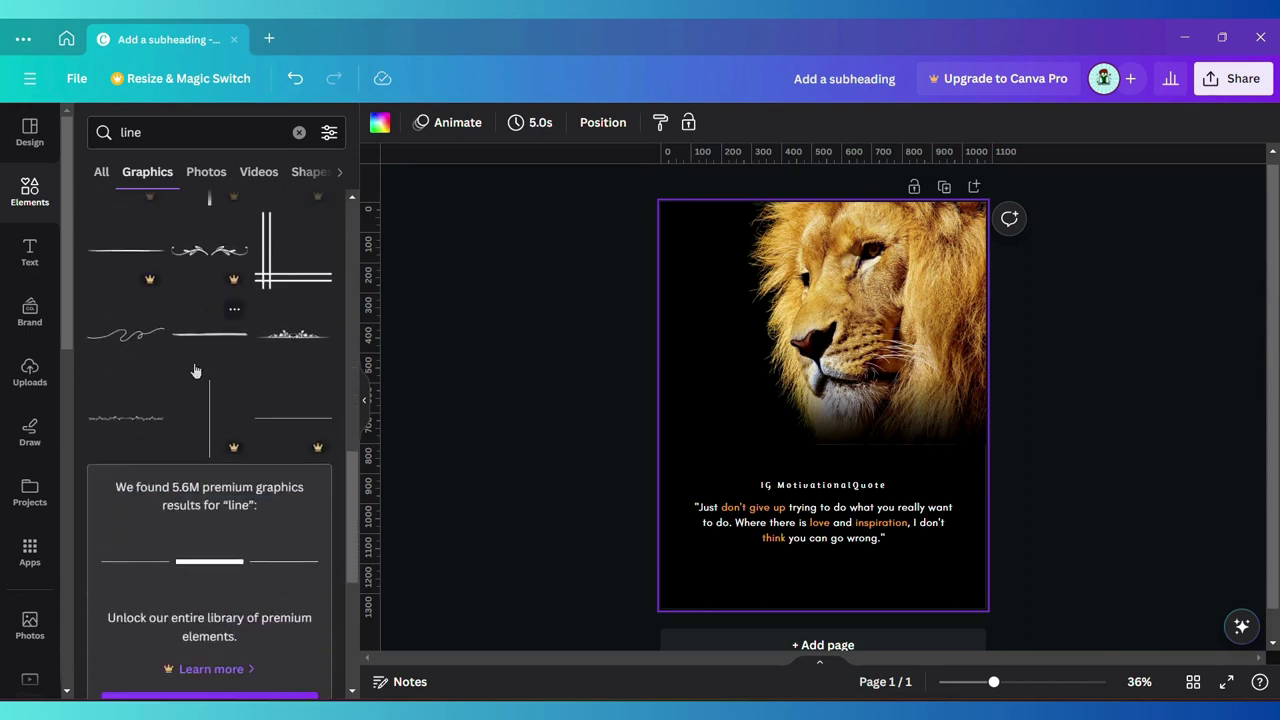
{"action": "left_click", "coordinate": [205, 575]}
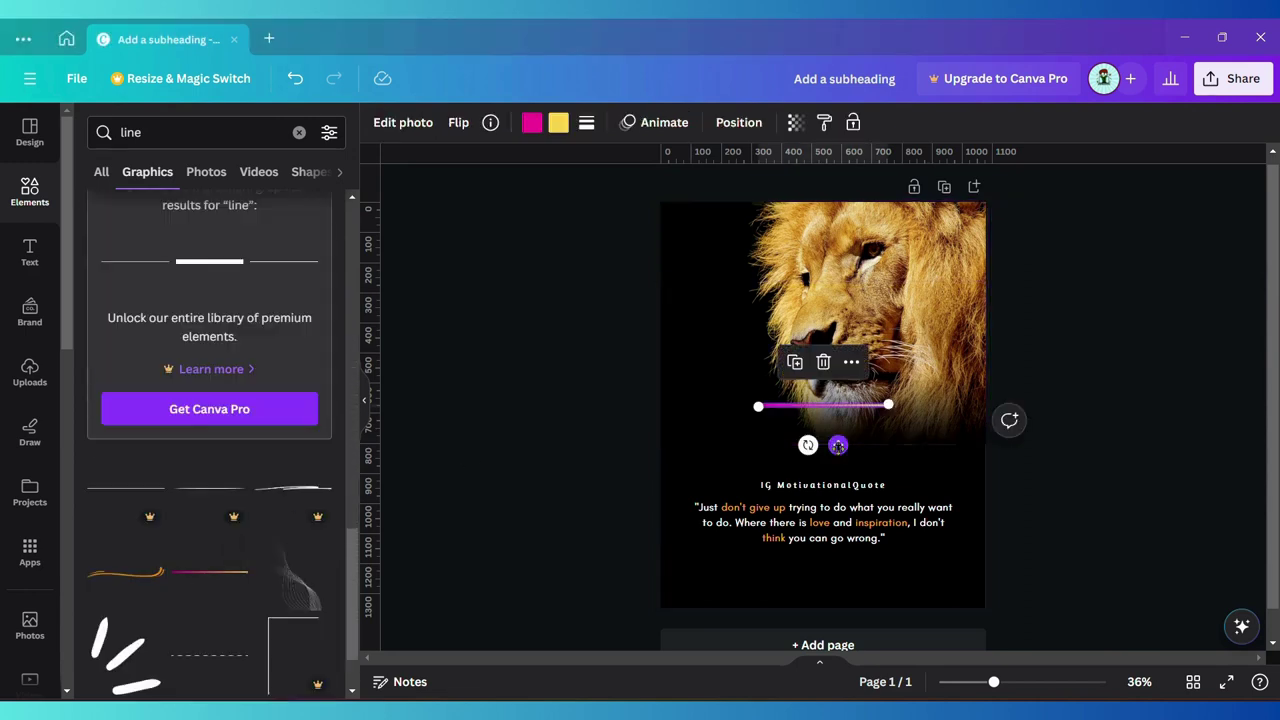
{"action": "left_click_drag", "start_coordinate": [837, 443], "coordinate": [843, 535]}
{"action": "left_click", "coordinate": [921, 459]}
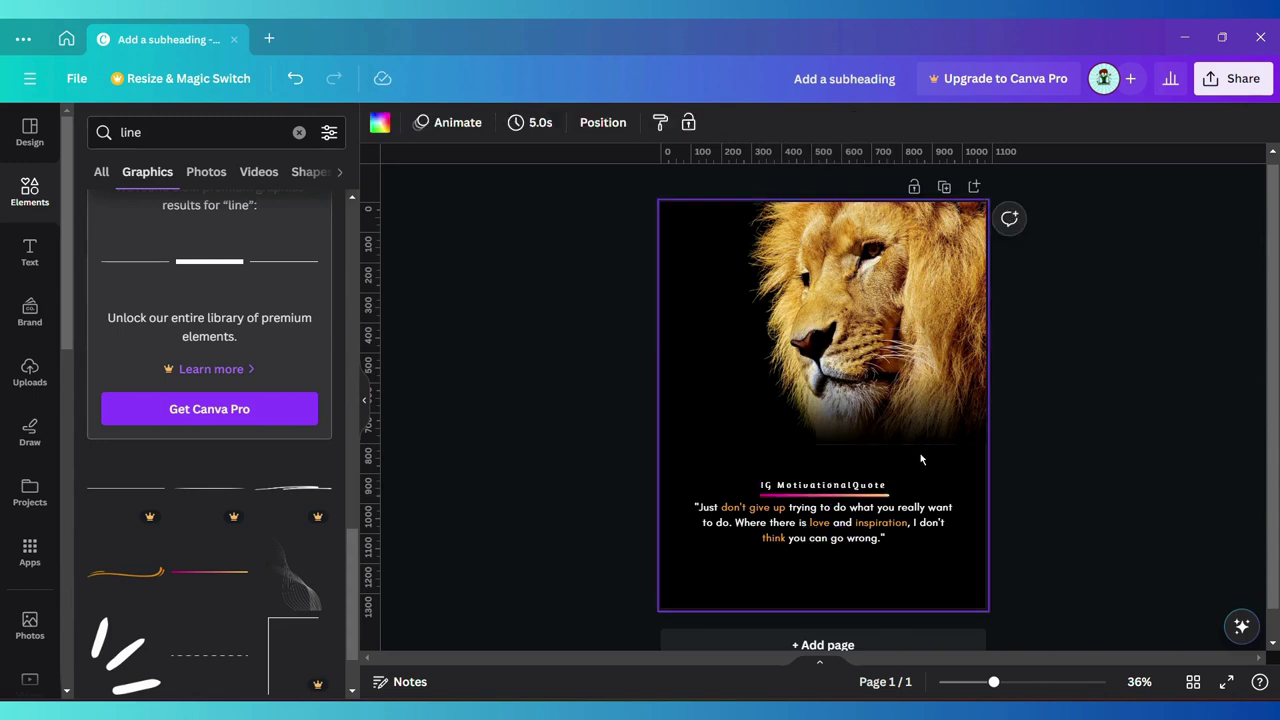
- Shrink the "IG MotivationalQuote" label to font size 19.7, re-centre it above the line and nudge the quote slightly
{"action": "left_click", "coordinate": [881, 489]}
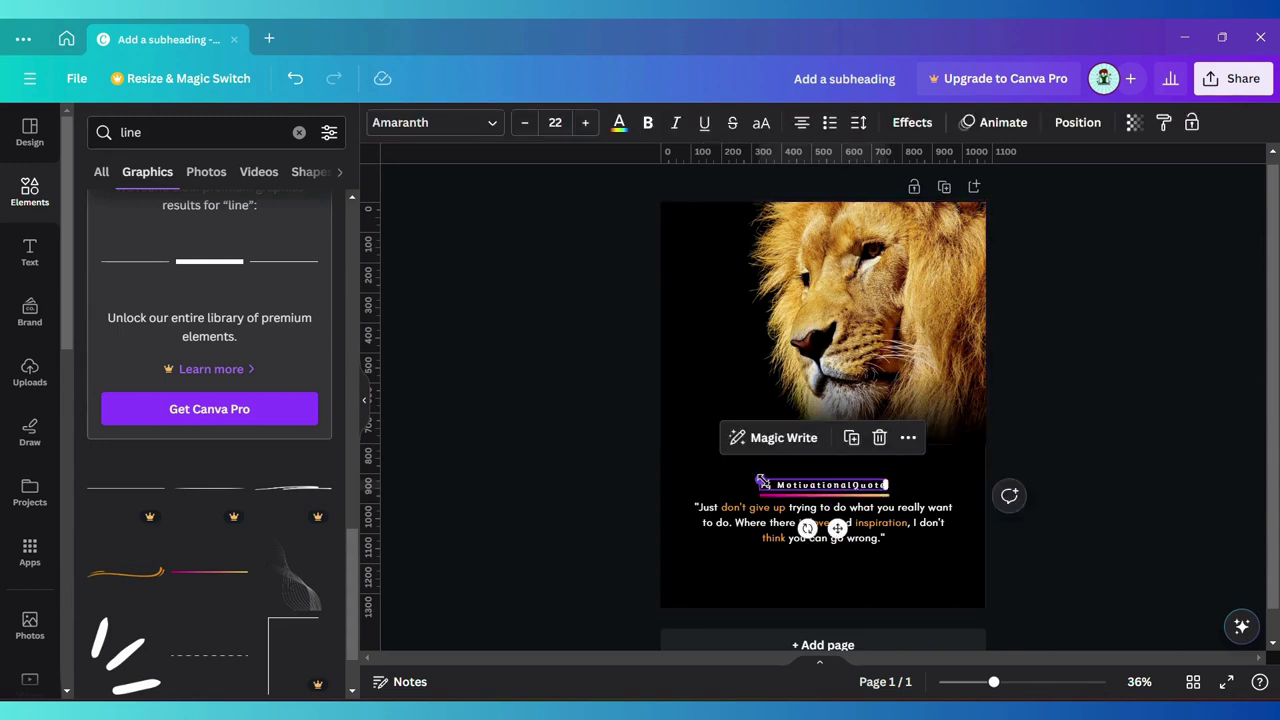
{"action": "left_click_drag", "start_coordinate": [762, 482], "coordinate": [772, 481]}
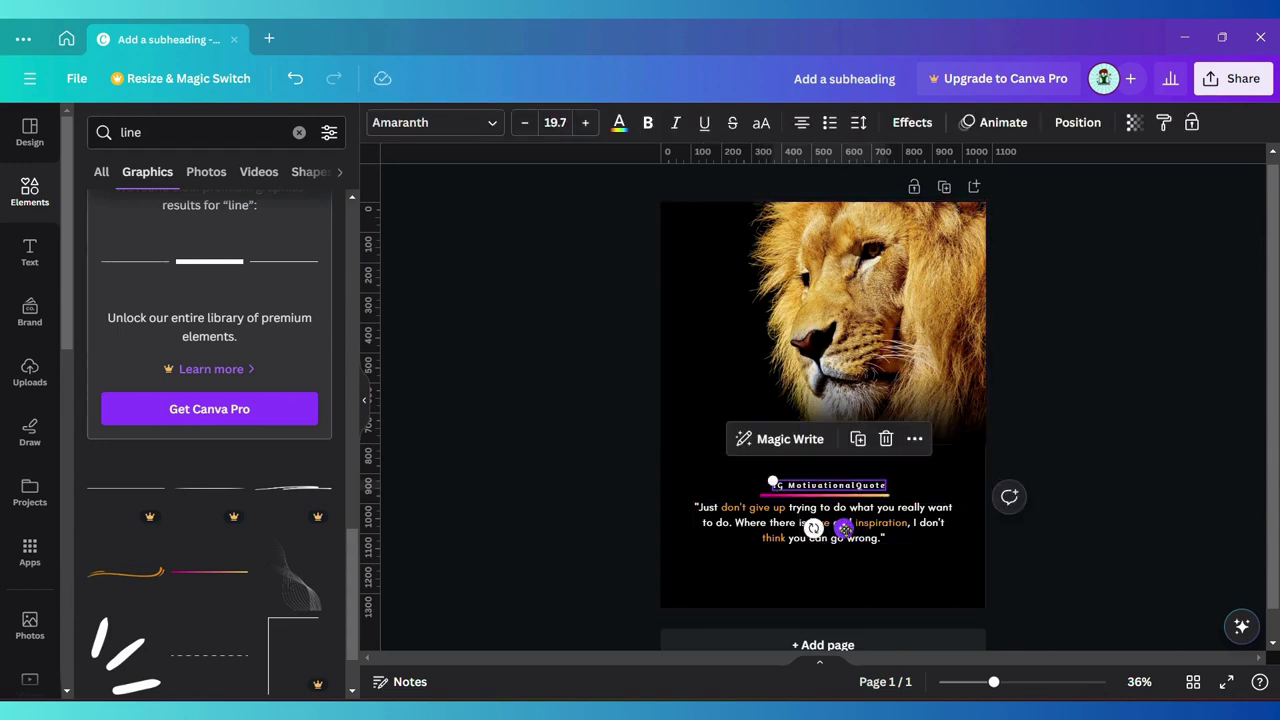
{"action": "left_click_drag", "start_coordinate": [843, 527], "coordinate": [840, 528]}
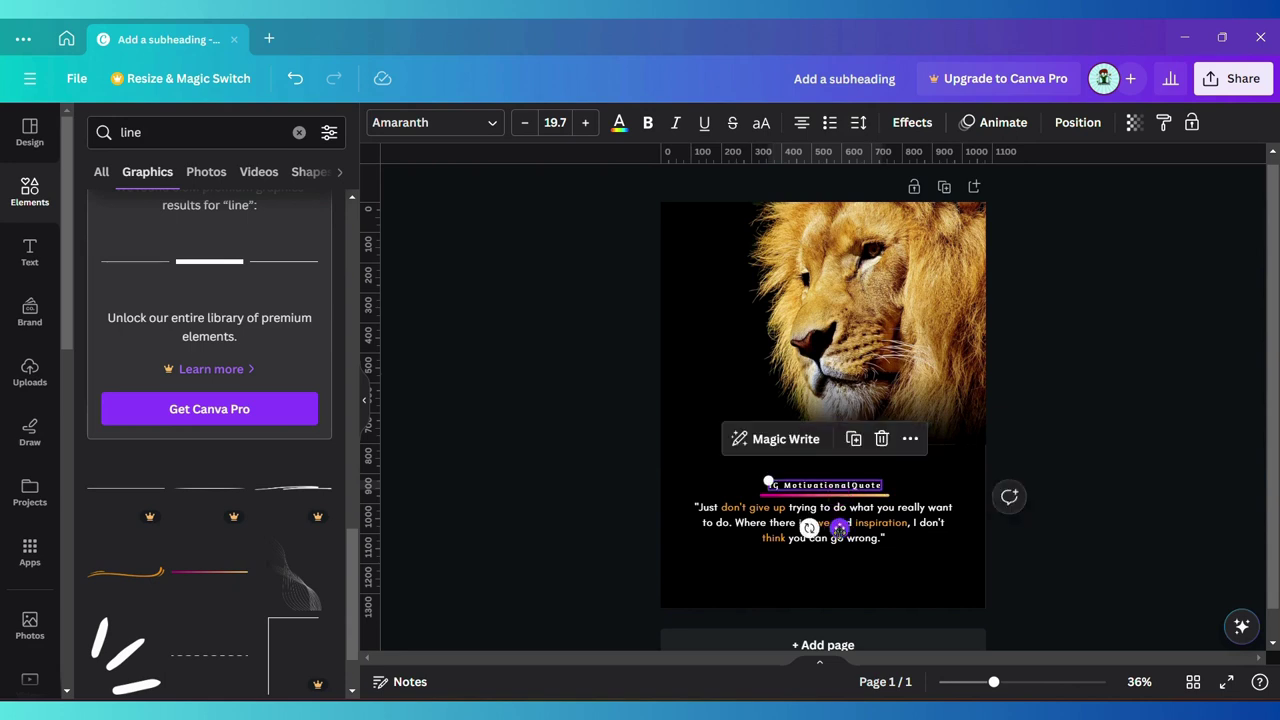
{"action": "left_click", "coordinate": [909, 571]}
{"action": "left_click", "coordinate": [850, 532]}
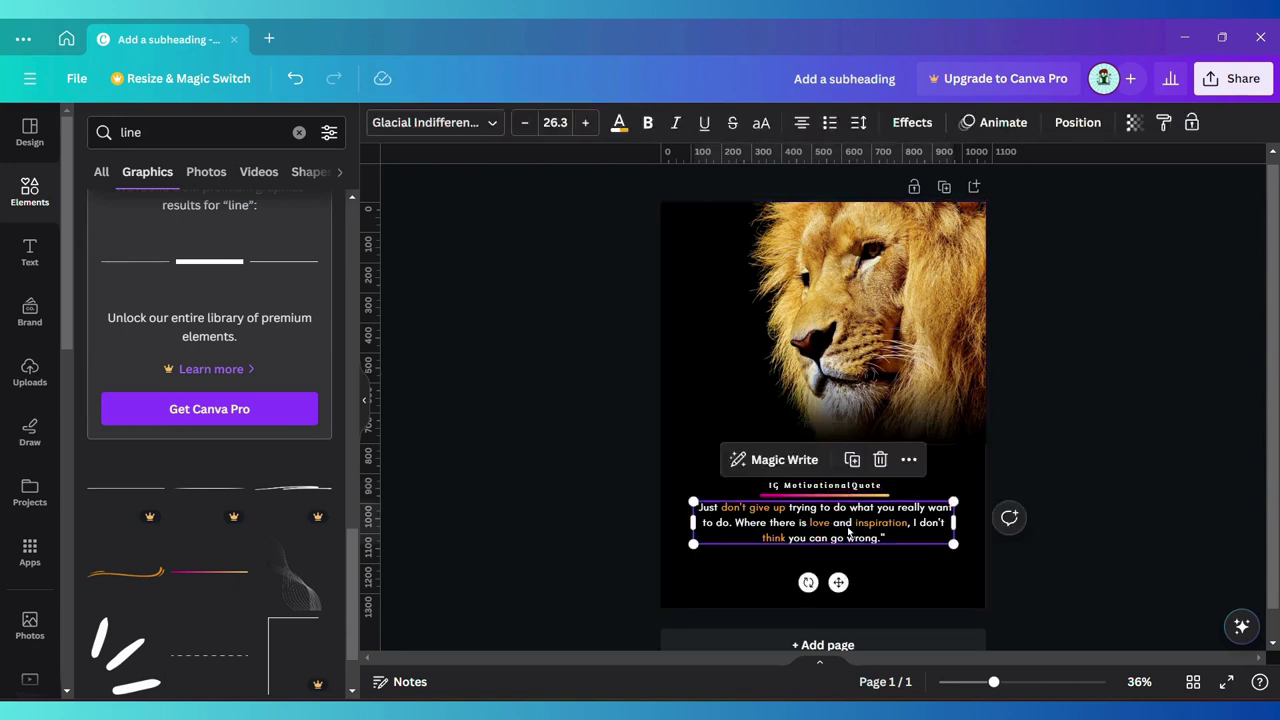
{"action": "left_click_drag", "start_coordinate": [850, 532], "coordinate": [848, 531]}
{"action": "left_click", "coordinate": [920, 574]}
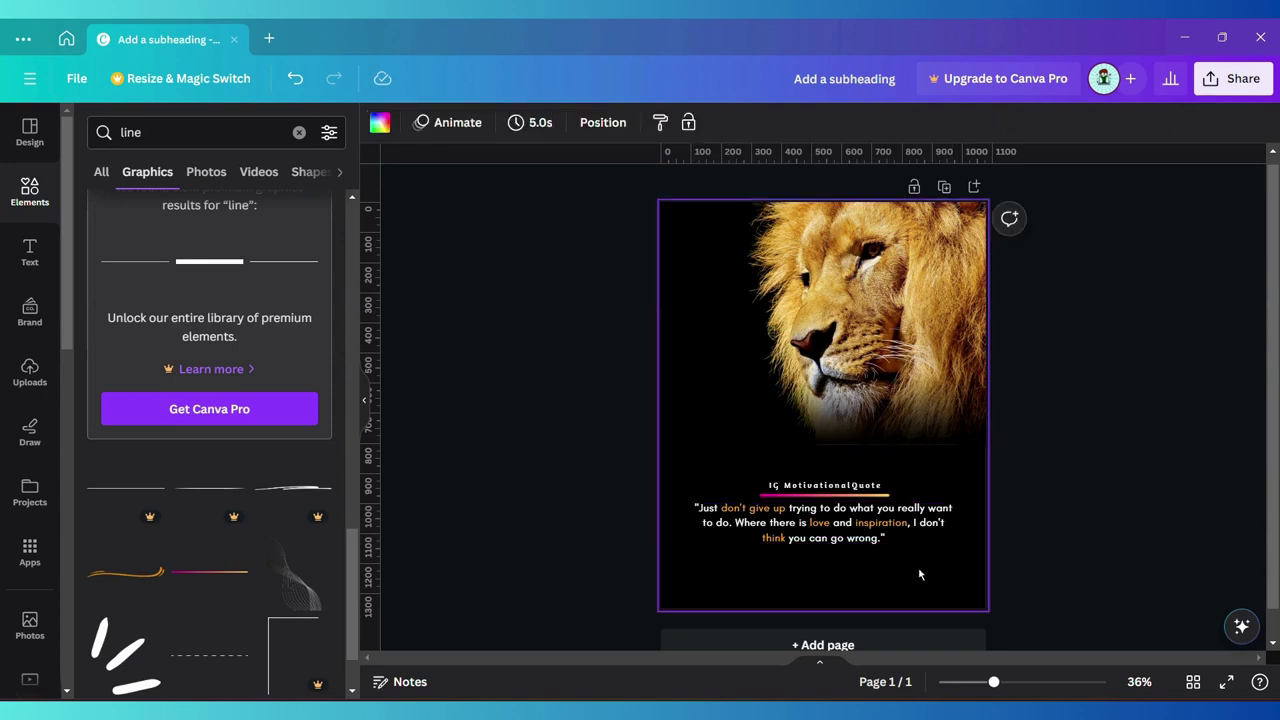
- Recolour the gradient line with green #59F804 as its start colour and blue as its end colour
{"action": "left_click", "coordinate": [777, 497]}
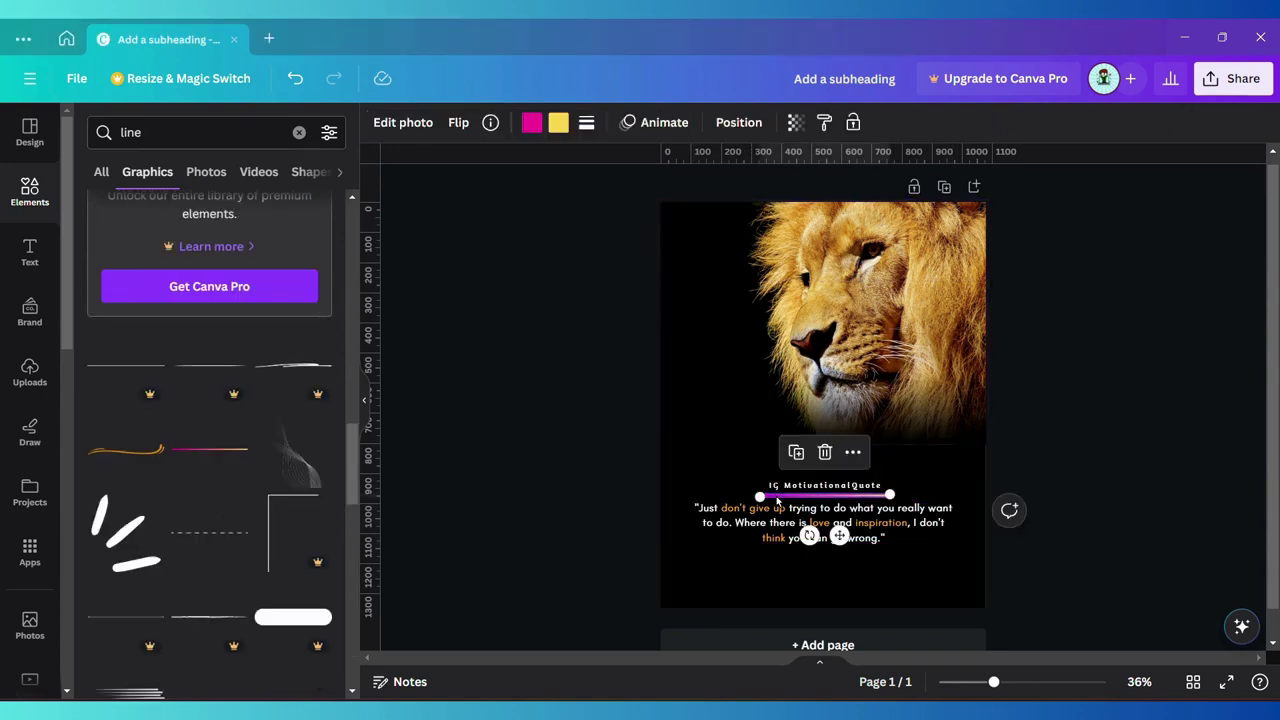
{"action": "left_click", "coordinate": [531, 122]}
{"action": "left_click", "coordinate": [90, 222]}
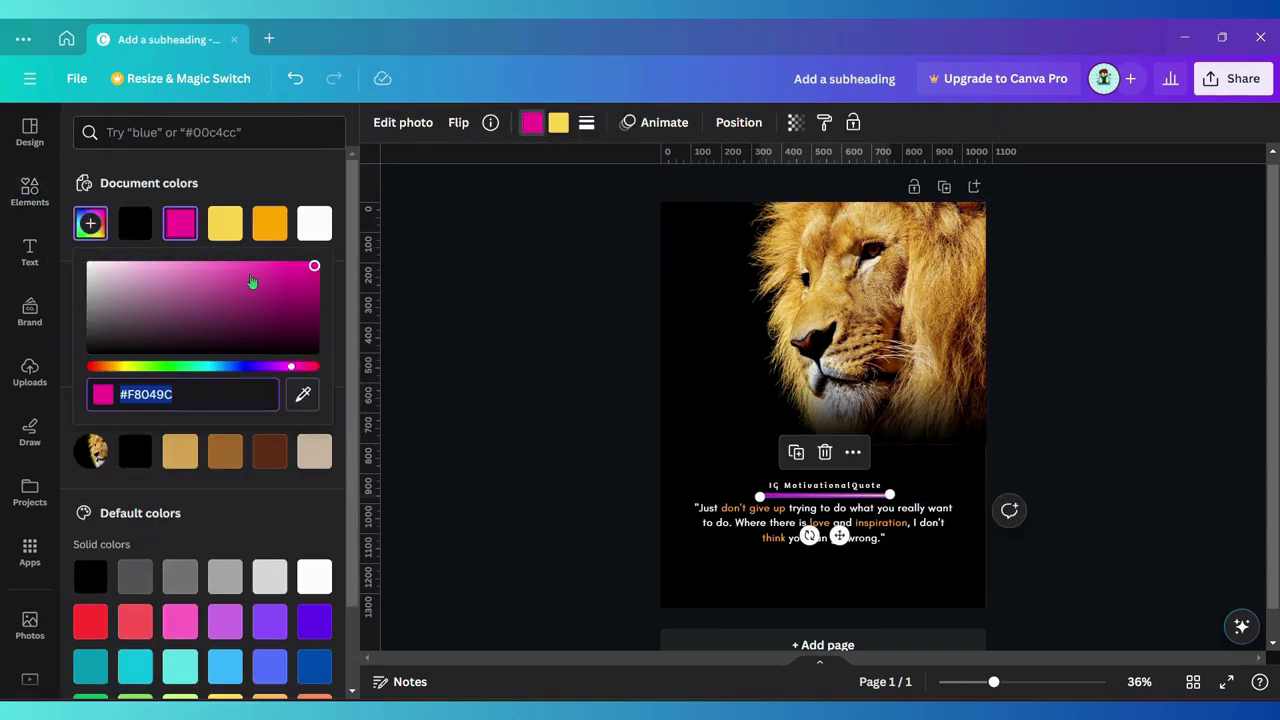
{"action": "left_click", "coordinate": [126, 368]}
{"action": "left_click_drag", "start_coordinate": [126, 370], "coordinate": [154, 372]}
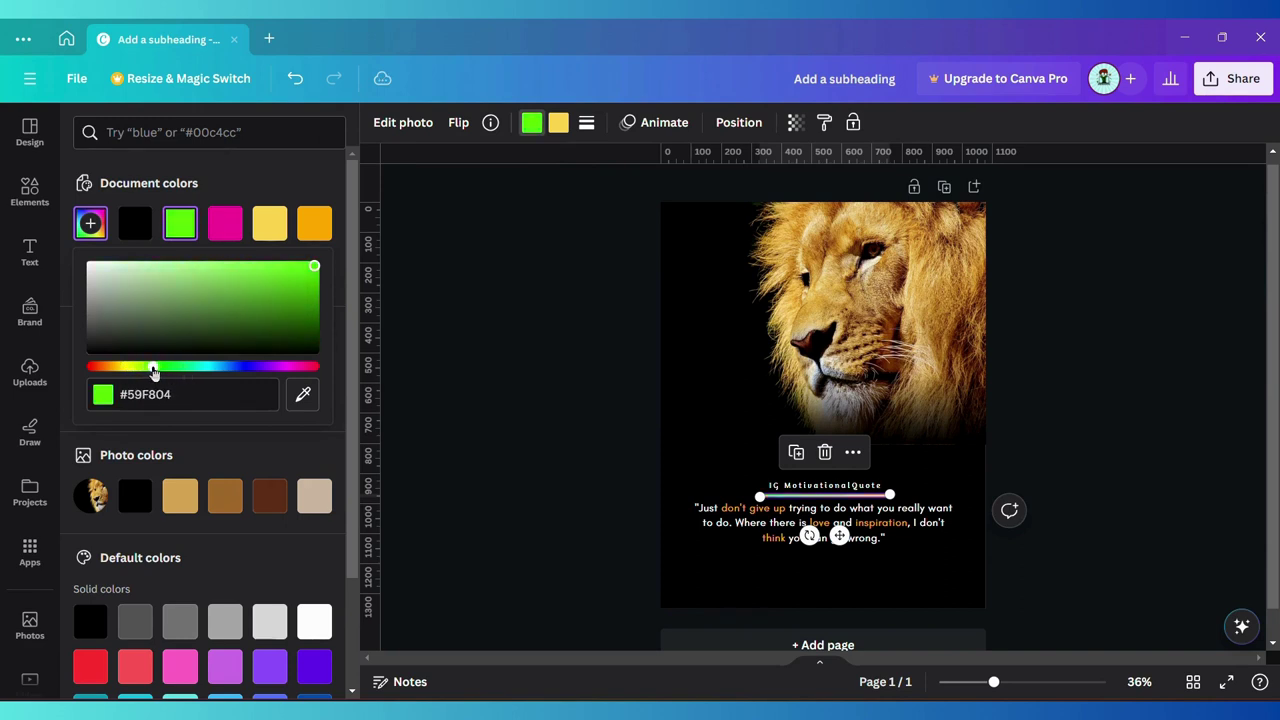
{"action": "left_click", "coordinate": [559, 125]}
{"action": "left_click", "coordinate": [90, 224]}
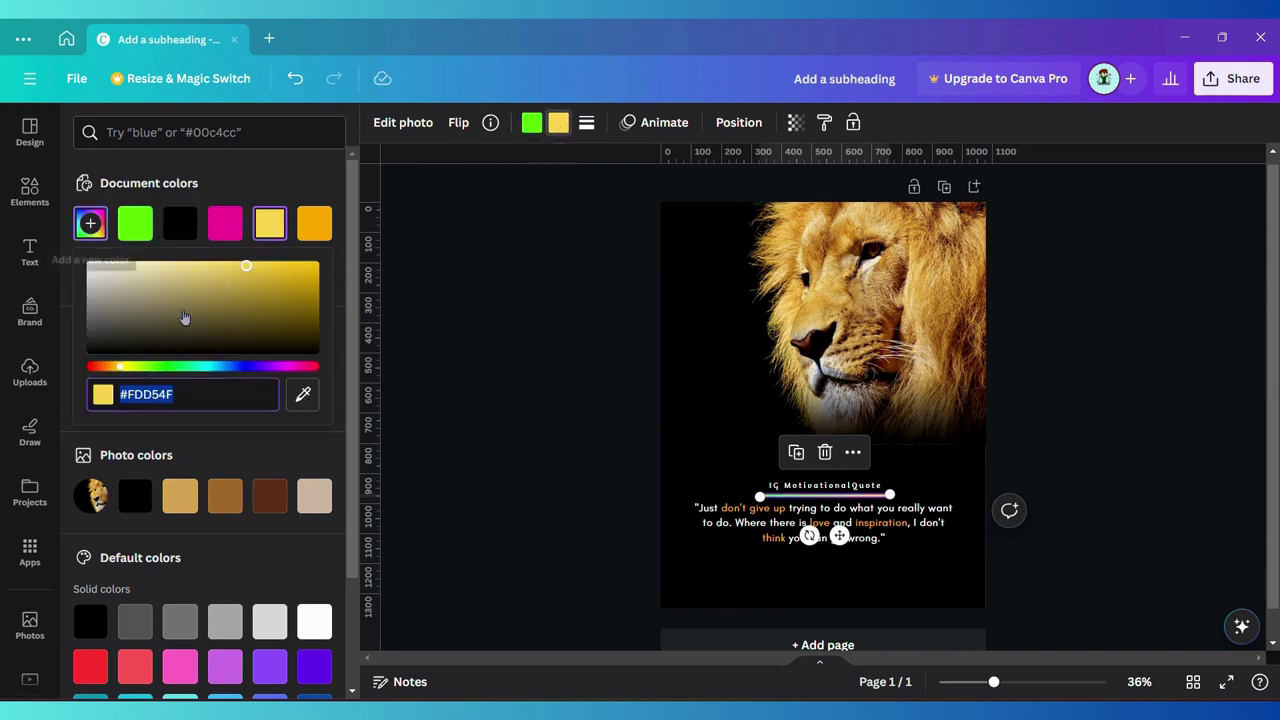
{"action": "left_click_drag", "start_coordinate": [120, 367], "coordinate": [225, 368]}
{"action": "key", "text": "Escape"}
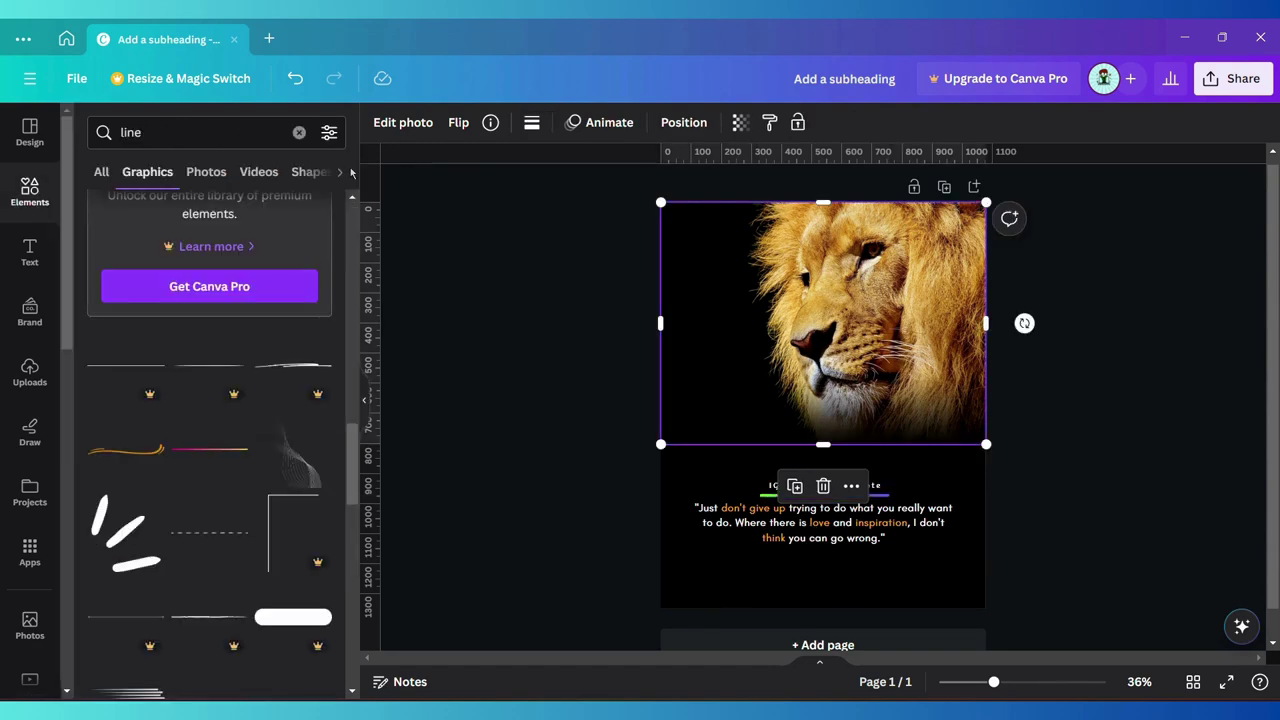
- Adjust the lion photo to brightness -15, contrast about 7 and saturation about 20, and deselect it
{"action": "left_click", "coordinate": [405, 123]}
{"action": "left_click", "coordinate": [210, 150]}
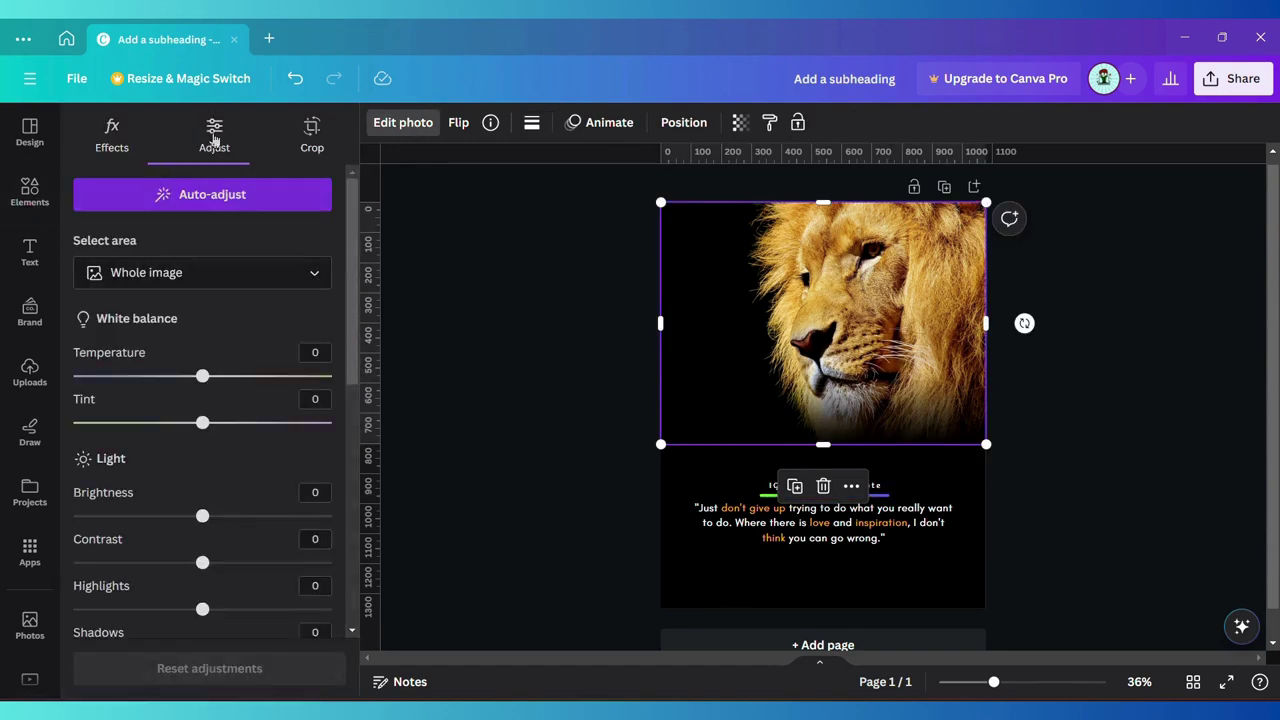
{"action": "scroll", "coordinate": [186, 420], "scroll_direction": "down", "scroll_amount": 3}
{"action": "left_click_drag", "start_coordinate": [200, 424], "coordinate": [185, 425]}
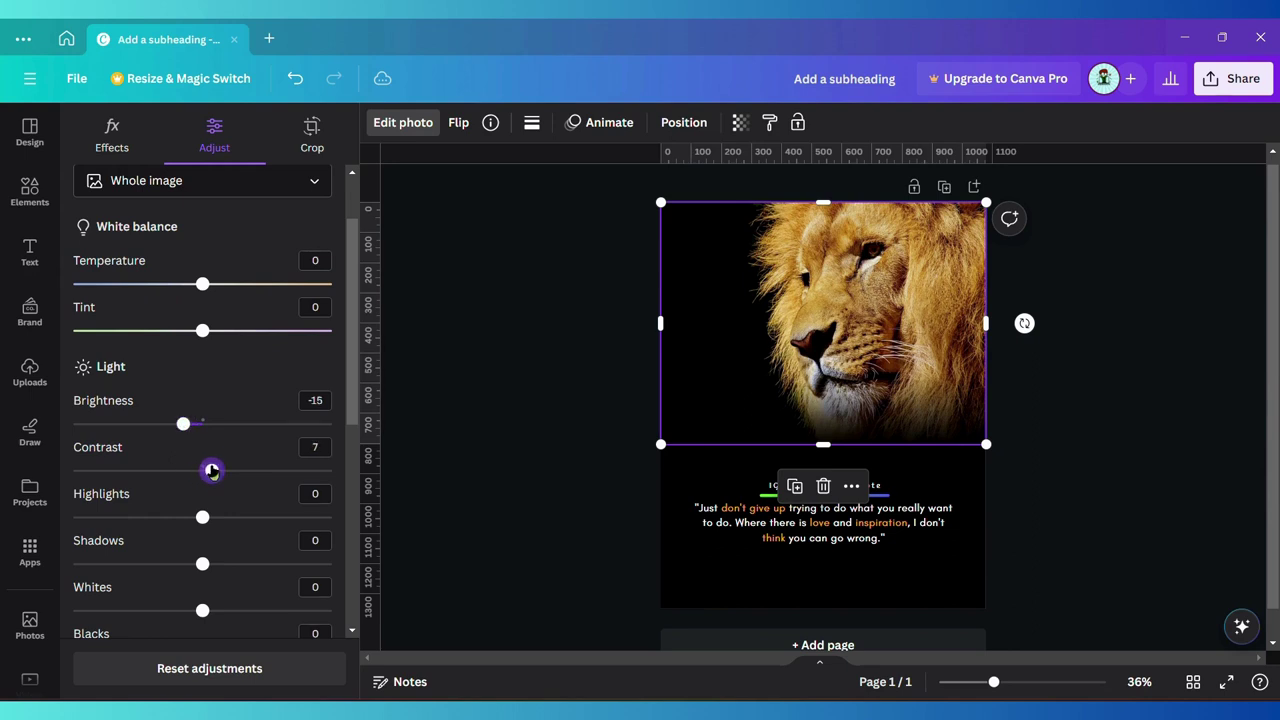
{"action": "scroll", "coordinate": [222, 472], "scroll_direction": "down", "scroll_amount": 4}
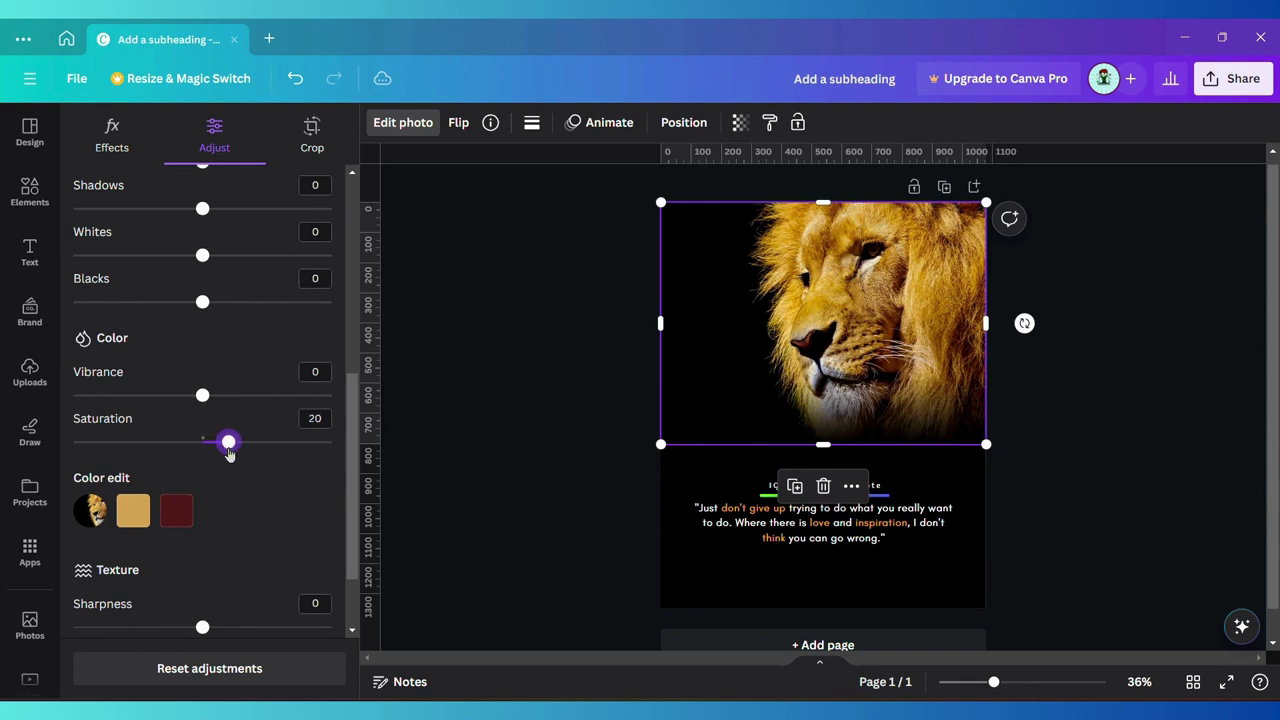
{"action": "left_click", "coordinate": [910, 600]}
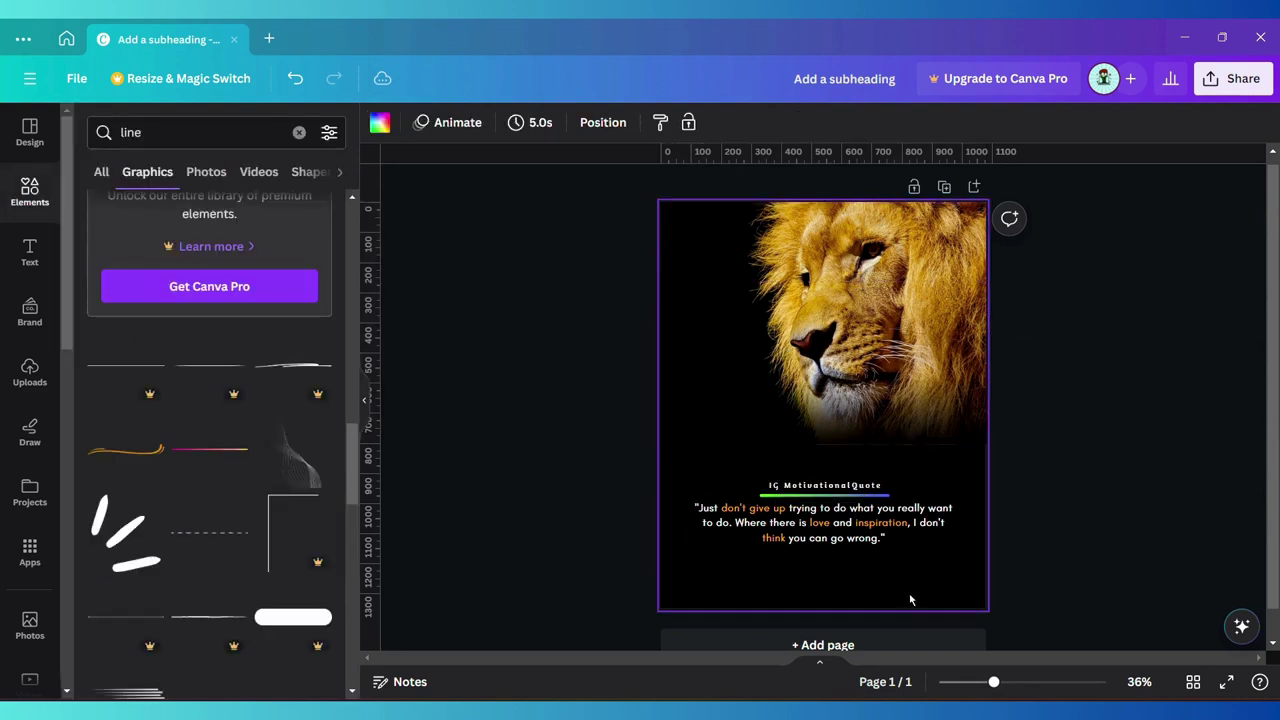
- Change the start colour of the gradient line under the label to white and deselect the line
{"action": "left_click", "coordinate": [825, 494]}
{"action": "left_click", "coordinate": [531, 122]}
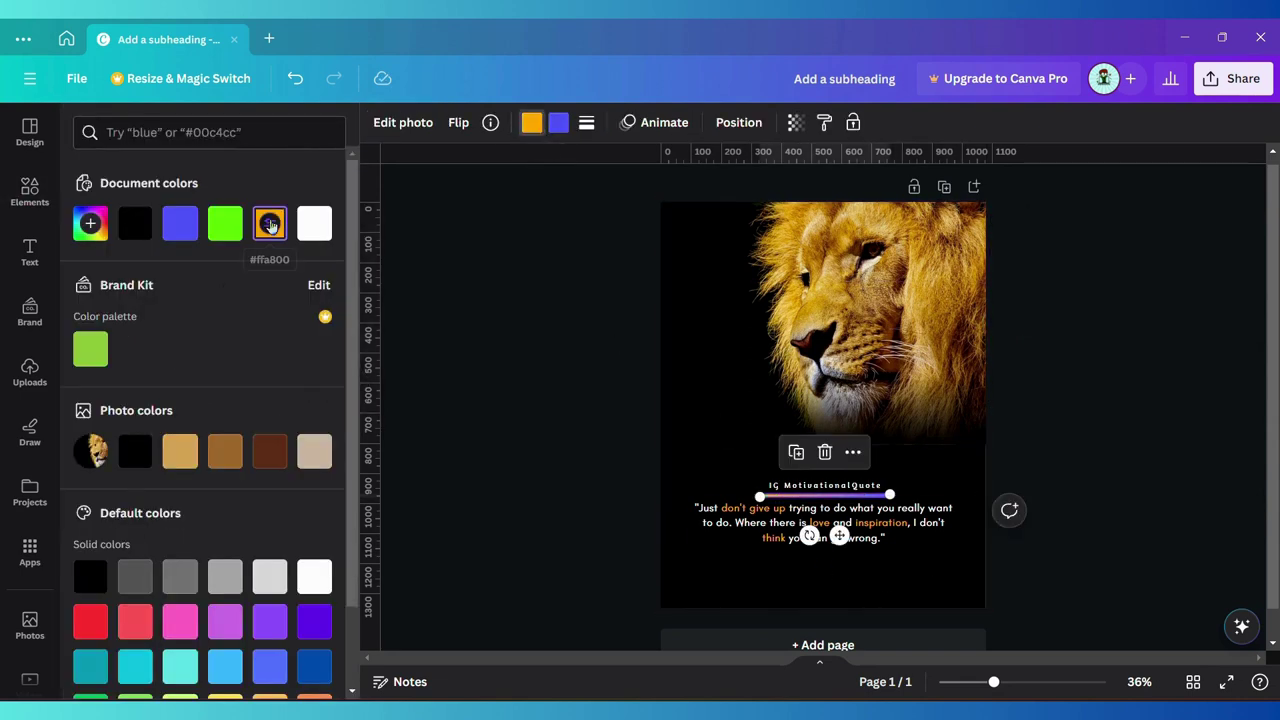
{"action": "left_click", "coordinate": [315, 228]}
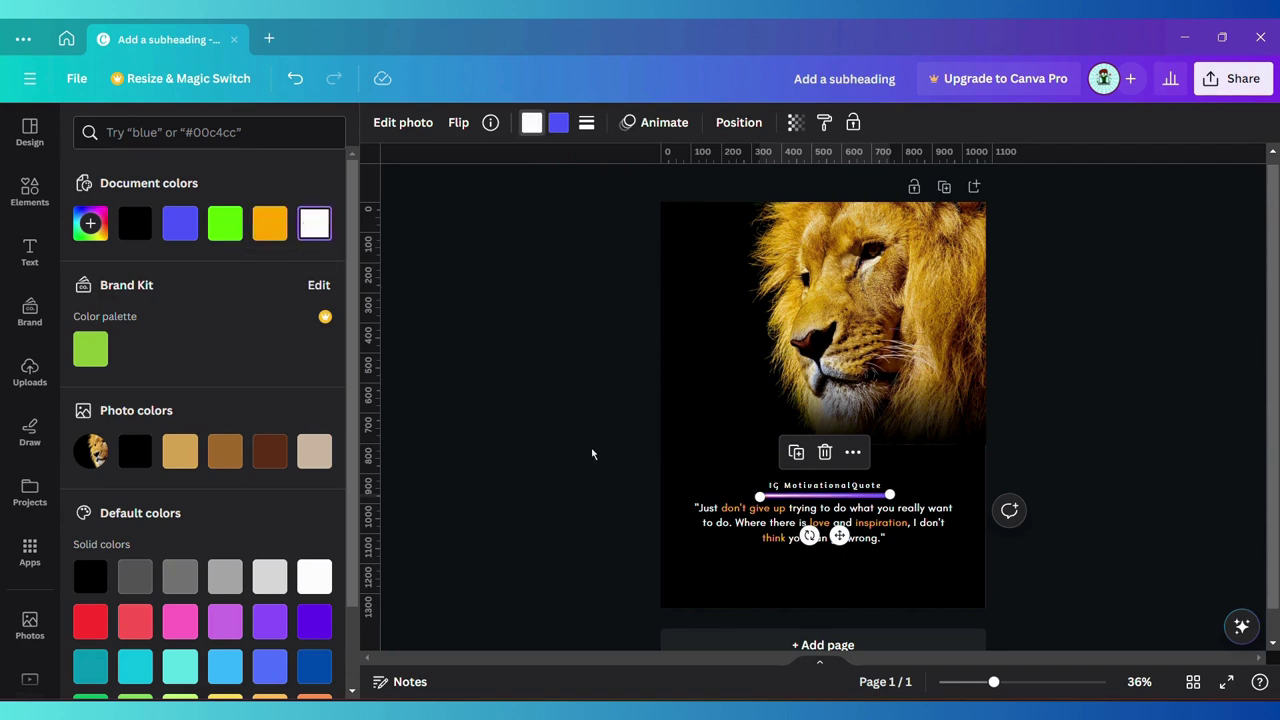
{"action": "left_click", "coordinate": [687, 456]}
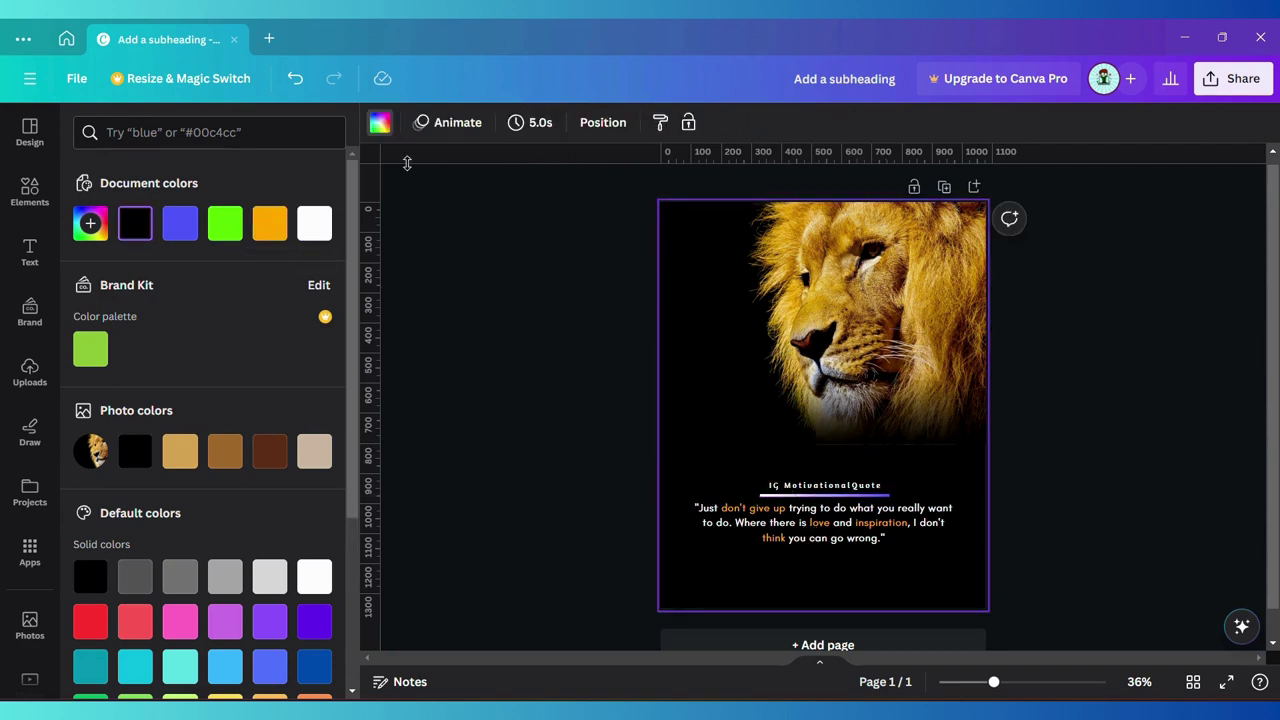
- Change the end colour of the gradient line to the quote's orange #FFA800 and deselect the line
{"action": "left_click", "coordinate": [760, 492]}
{"action": "left_click", "coordinate": [557, 121]}
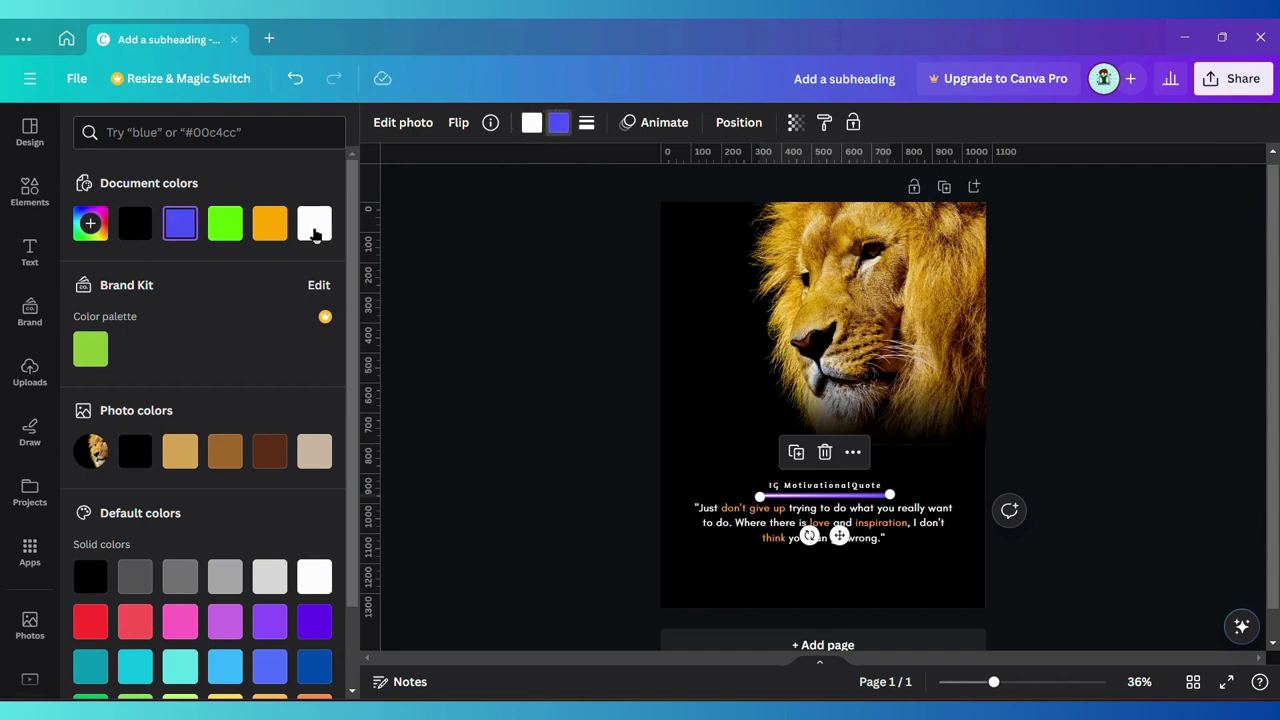
{"action": "left_click", "coordinate": [270, 227]}
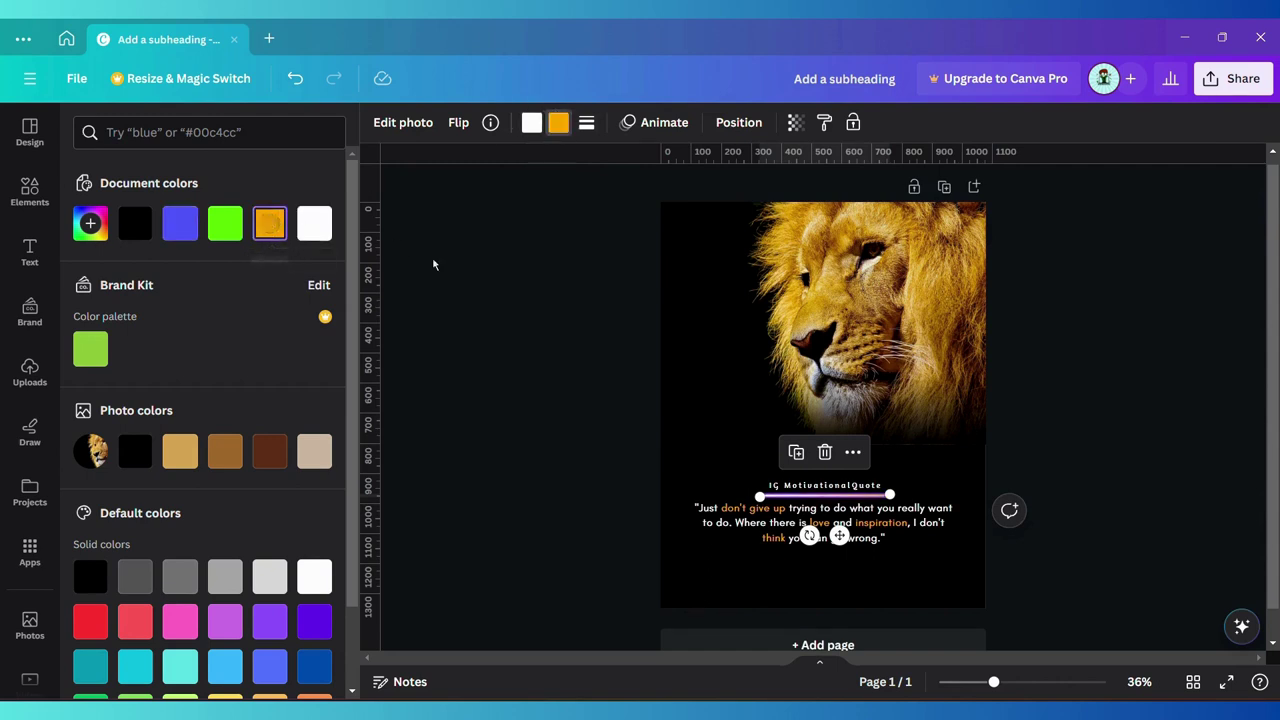
{"action": "left_click", "coordinate": [531, 126]}
{"action": "left_click", "coordinate": [716, 598]}
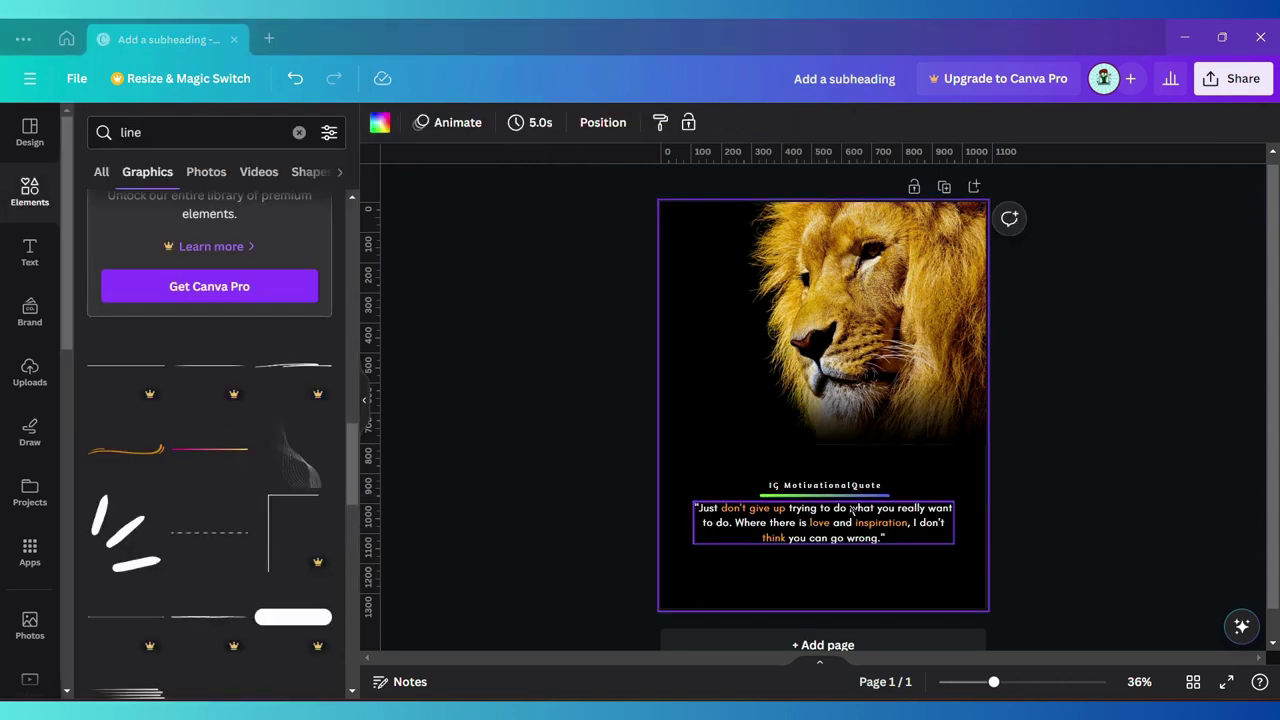
{"action": "left_click", "coordinate": [885, 500]}
{"action": "left_click", "coordinate": [716, 598]}
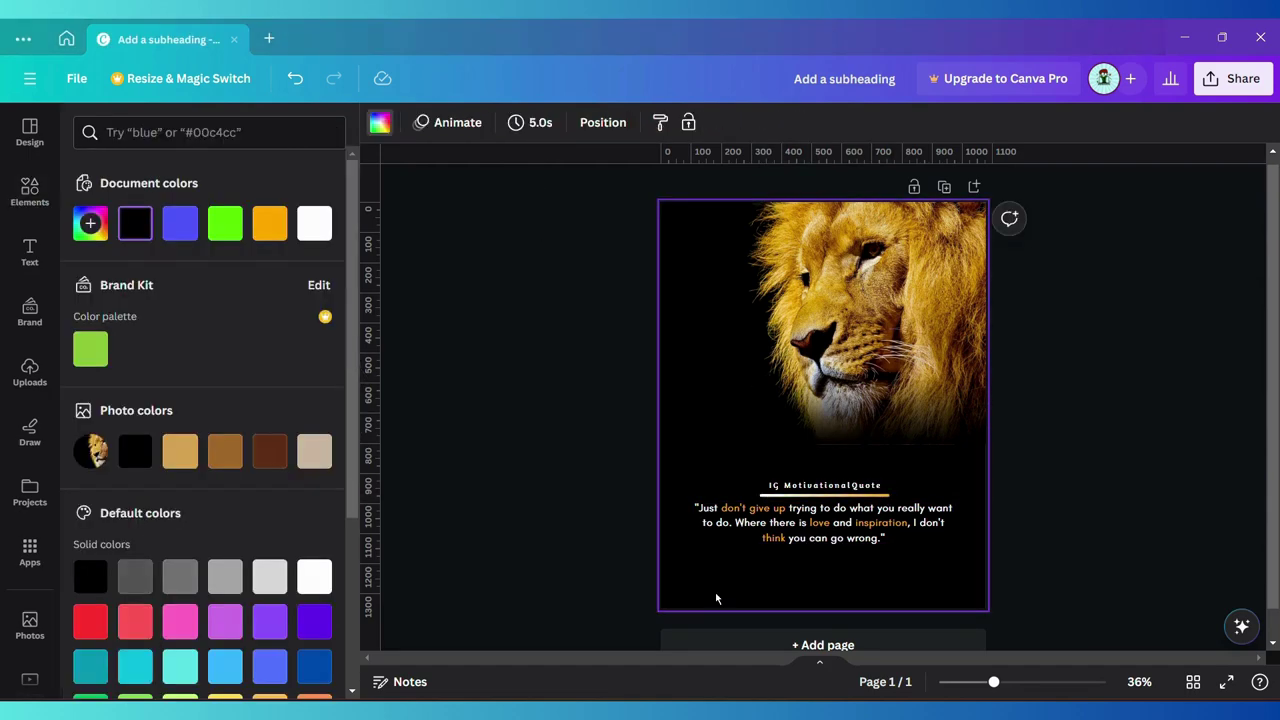
- Move the Instagram label, gradient line and quote together slightly down the page and deselect them
{"action": "left_click", "coordinate": [844, 534]}
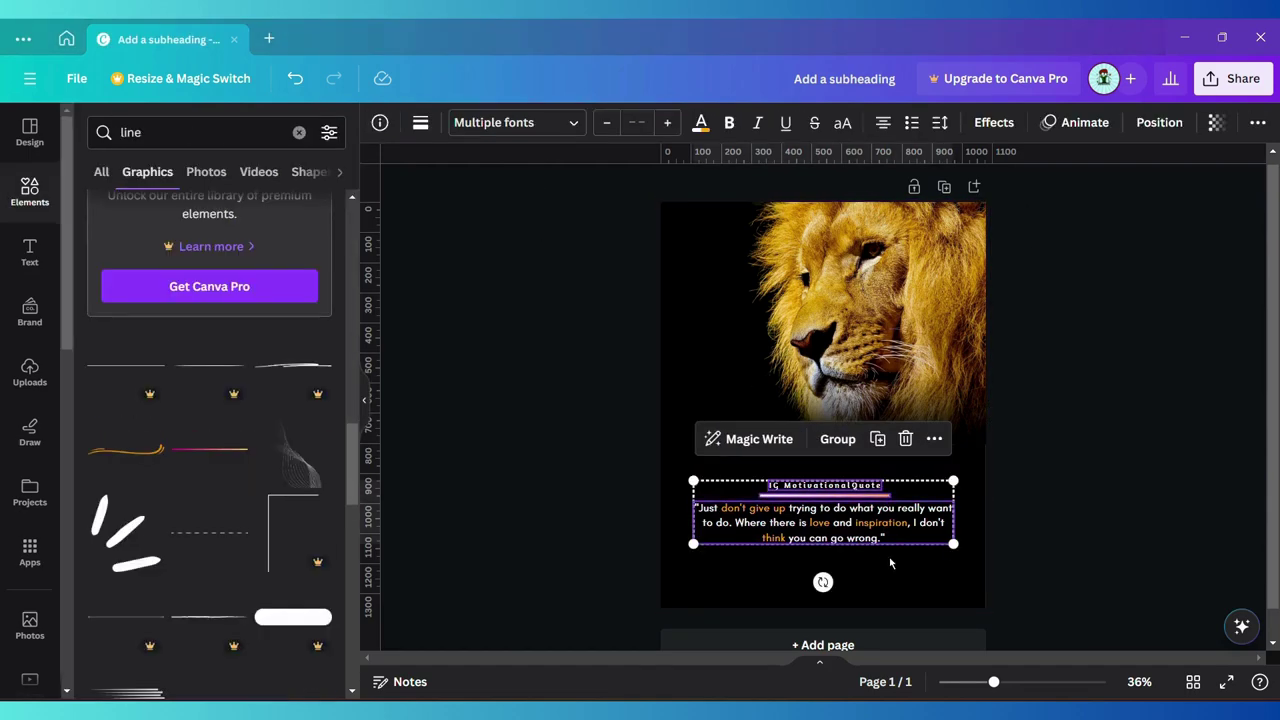
{"action": "left_click_drag", "start_coordinate": [862, 533], "coordinate": [862, 540]}
{"action": "left_click", "coordinate": [914, 586]}
- Shift the black fade overlay on the lion photo slightly down so the photo fades out lower, and deselect it
{"action": "left_click", "coordinate": [928, 440]}
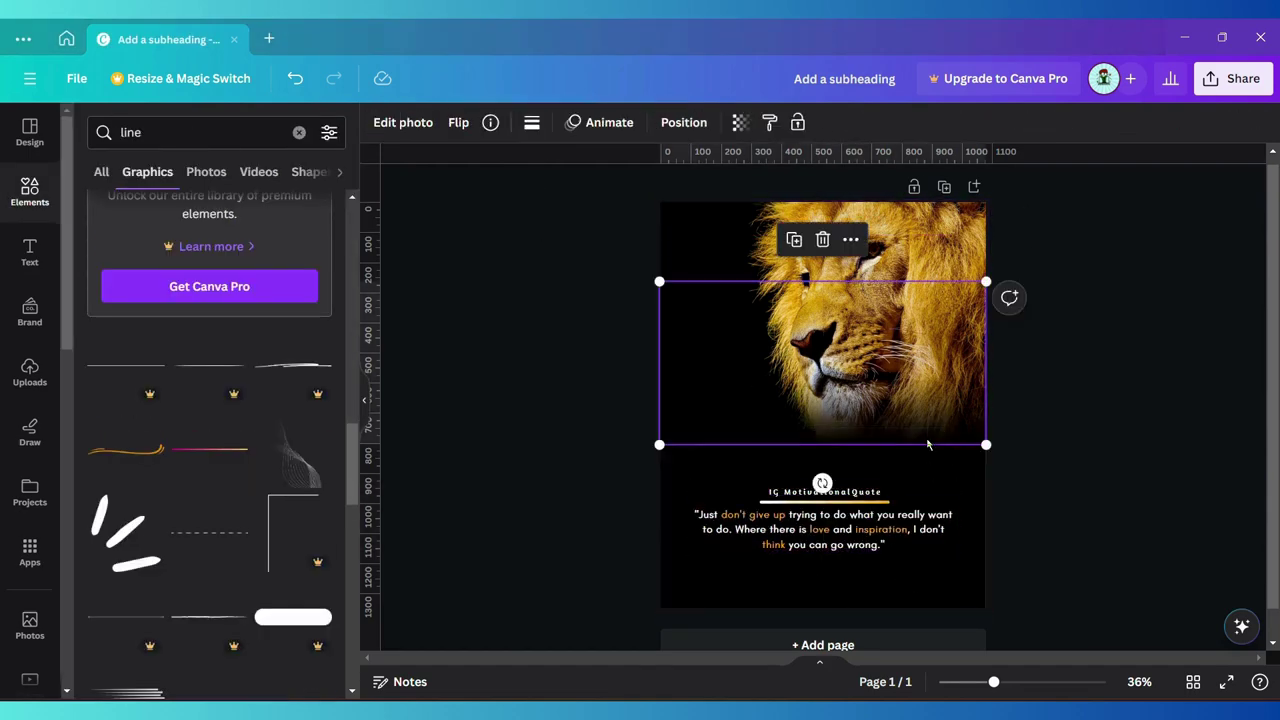
{"action": "left_click_drag", "start_coordinate": [925, 428], "coordinate": [923, 429]}
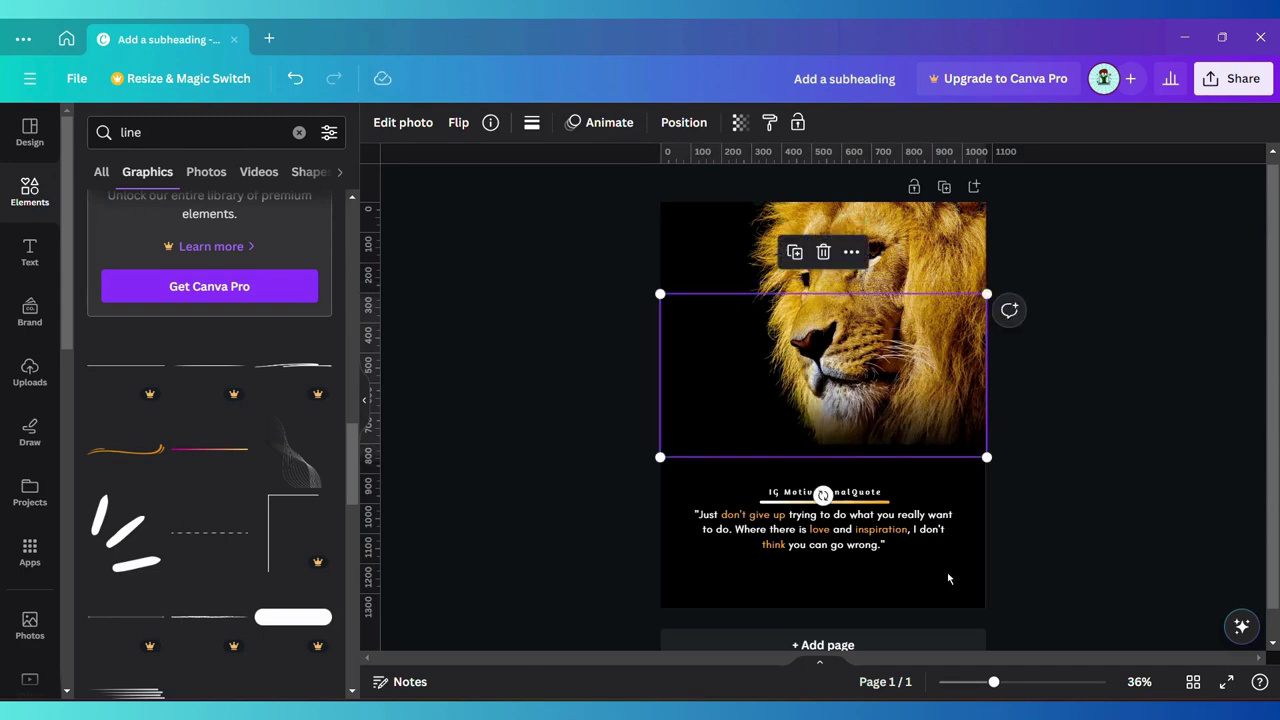
{"action": "left_click", "coordinate": [962, 595]}
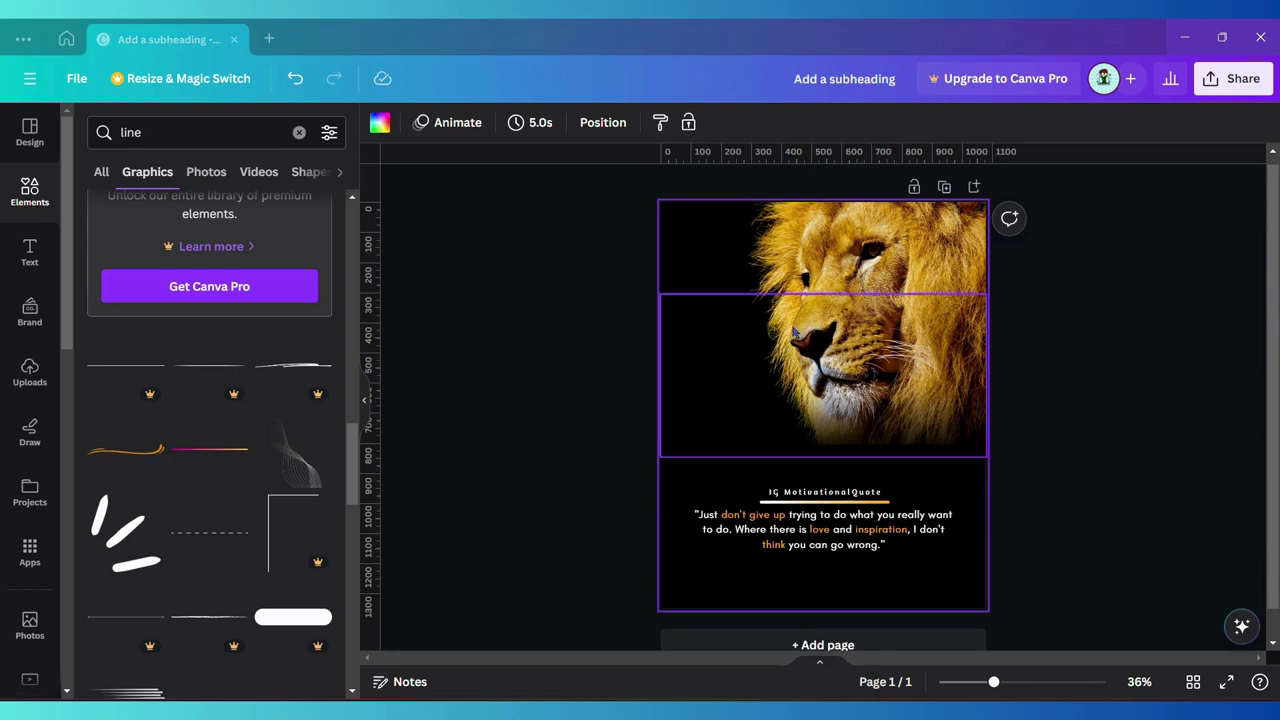
- Change the Instagram label's font to Josefin Sans and widen its letter spacing slightly
{"action": "left_click", "coordinate": [825, 491]}
{"action": "left_click", "coordinate": [435, 122]}
{"action": "triple_click", "coordinate": [190, 175]}
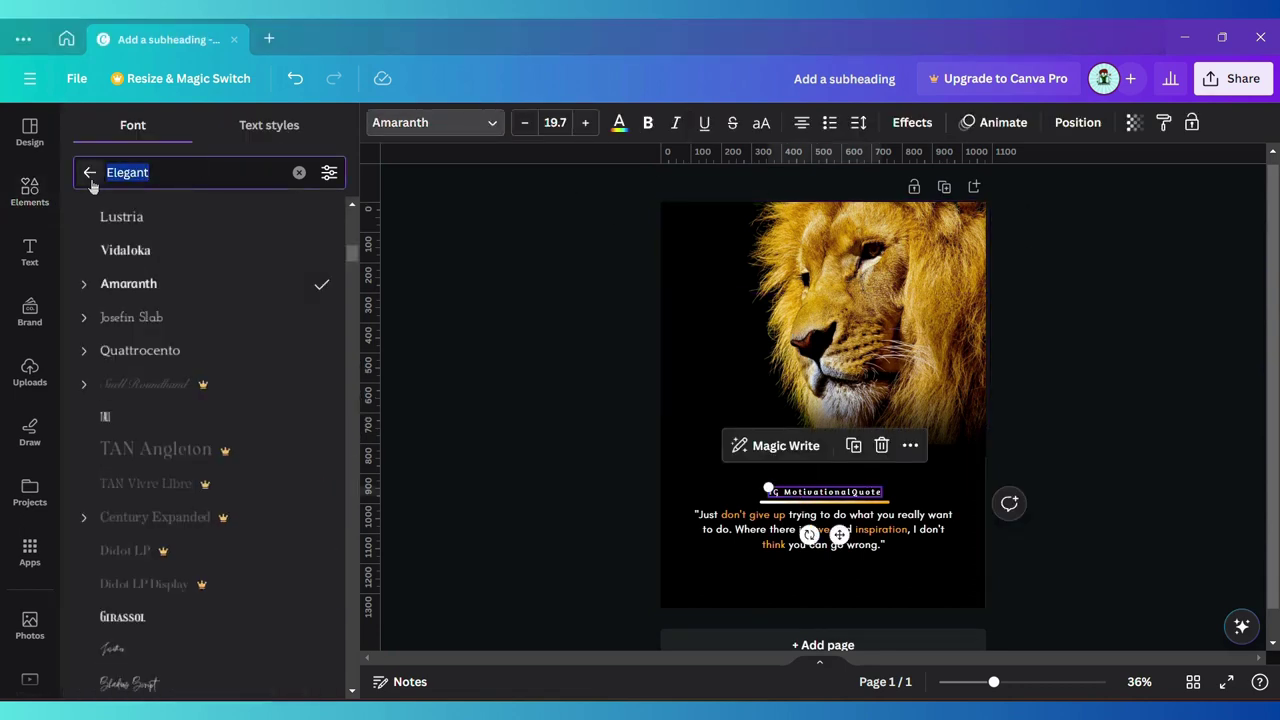
{"action": "type", "text": "jo"}
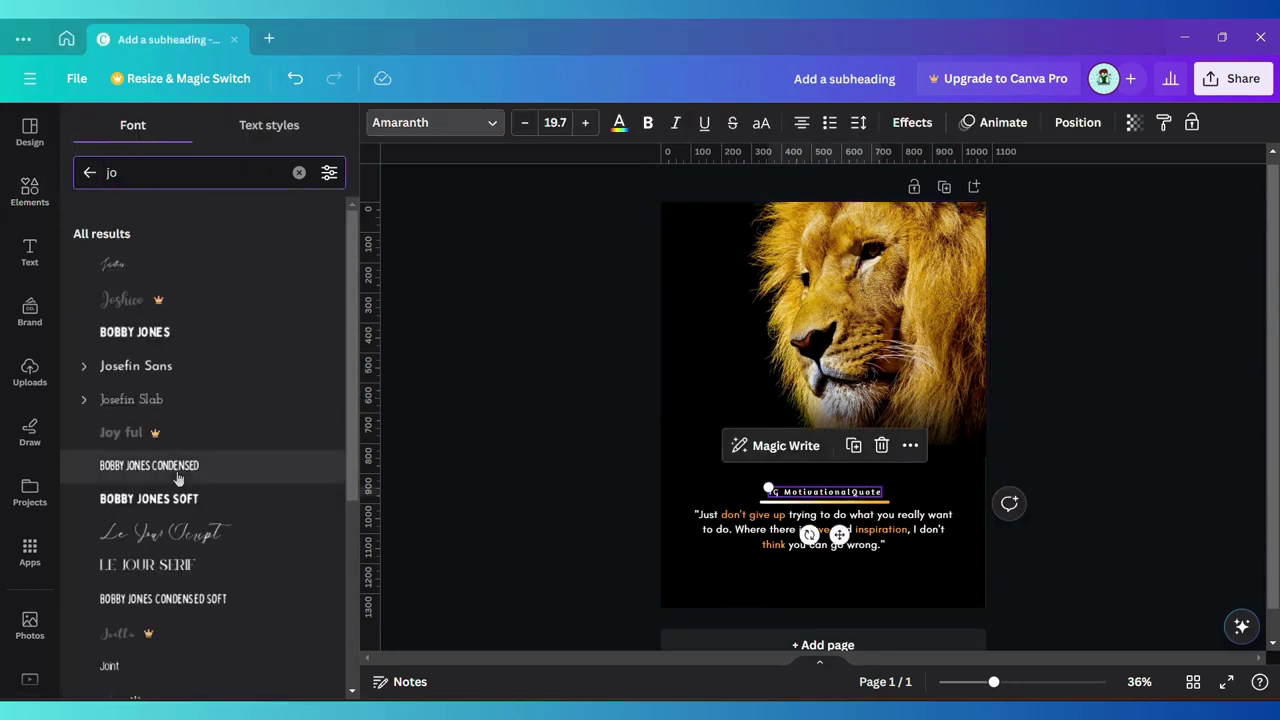
{"action": "left_click", "coordinate": [237, 367]}
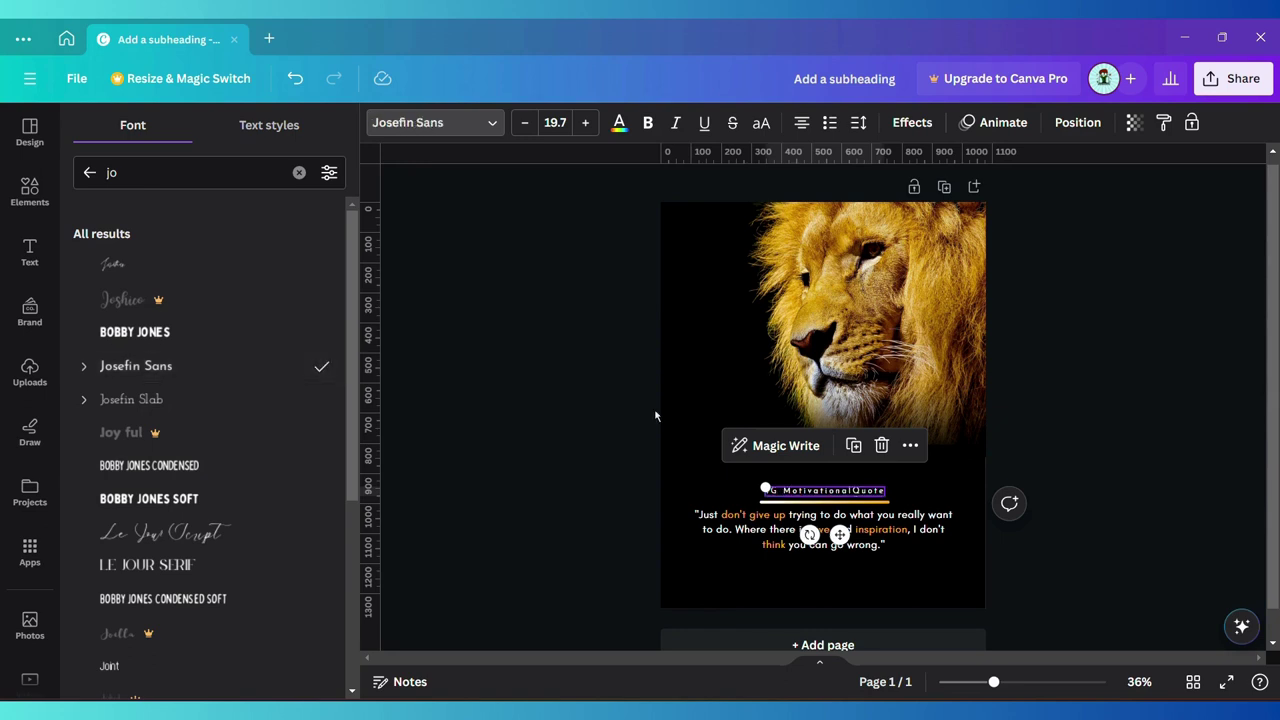
{"action": "left_click", "coordinate": [858, 122]}
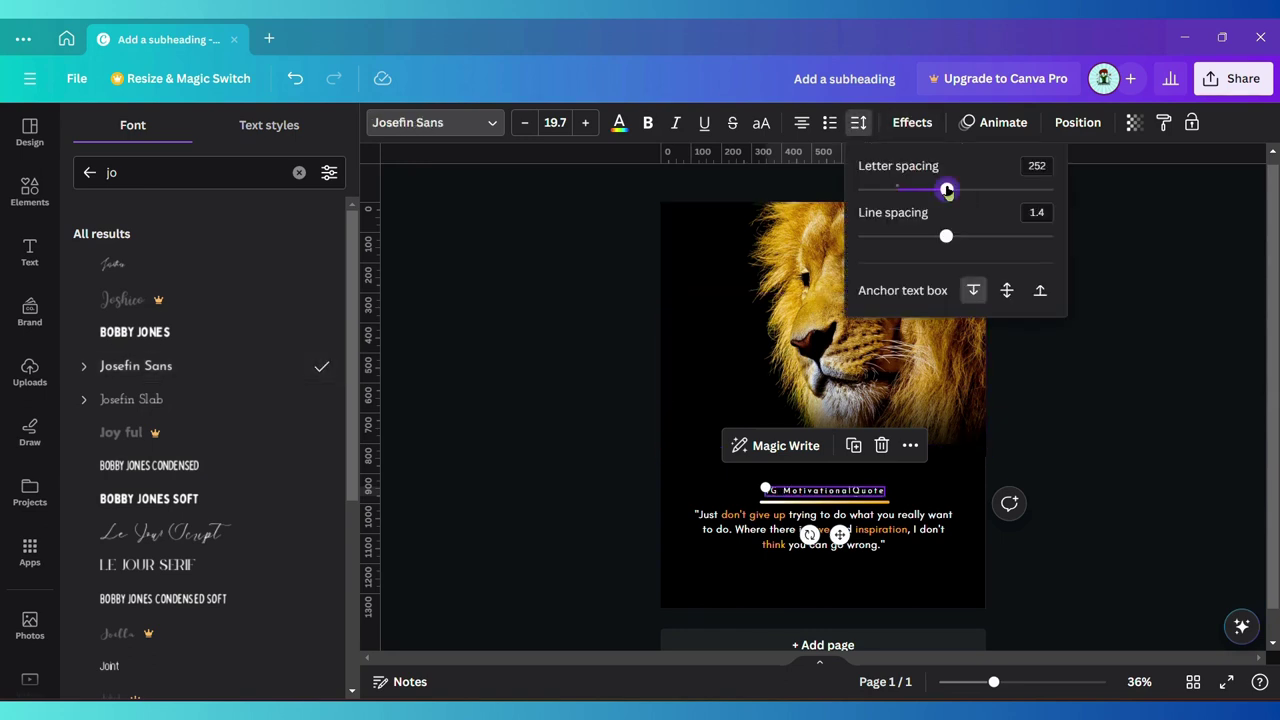
{"action": "left_click_drag", "start_coordinate": [947, 191], "coordinate": [959, 193]}
- Set the Instagram label's font size to 15 and its letter spacing to about 524, and deselect it
{"action": "left_click", "coordinate": [560, 118]}
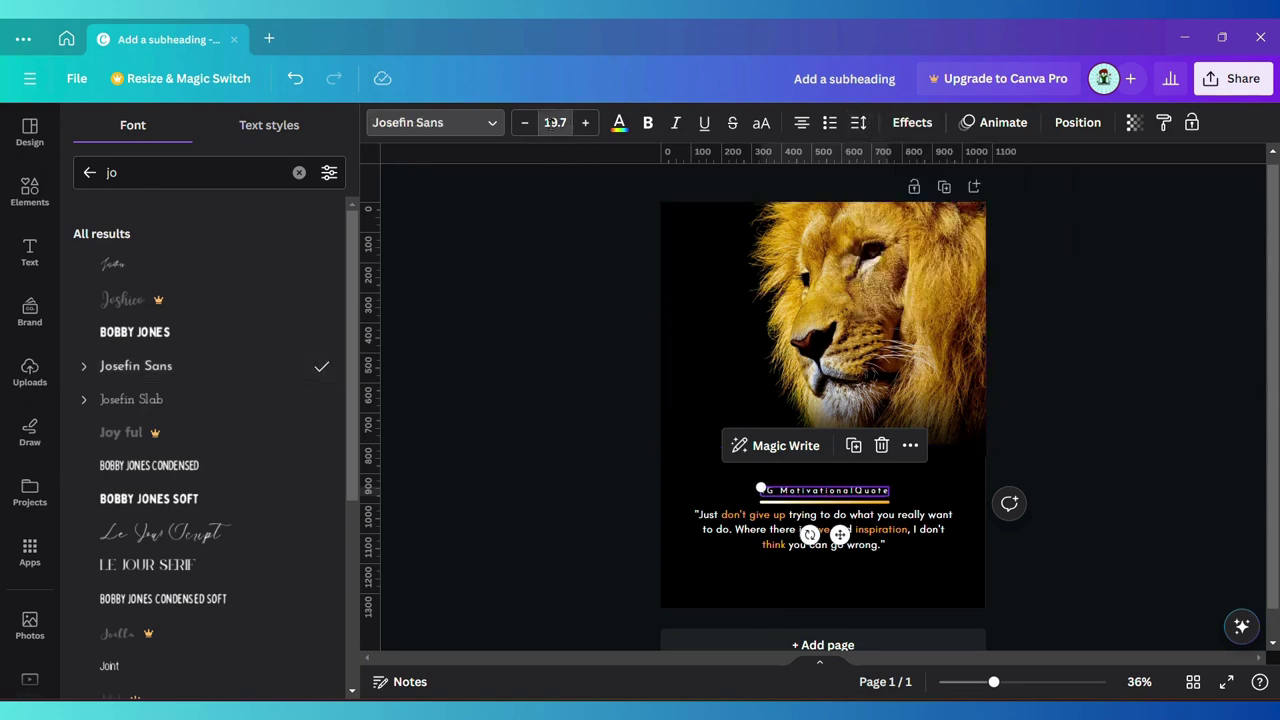
{"action": "left_click", "coordinate": [552, 122]}
{"action": "left_click", "coordinate": [545, 123]}
{"action": "type", "text": "15"}
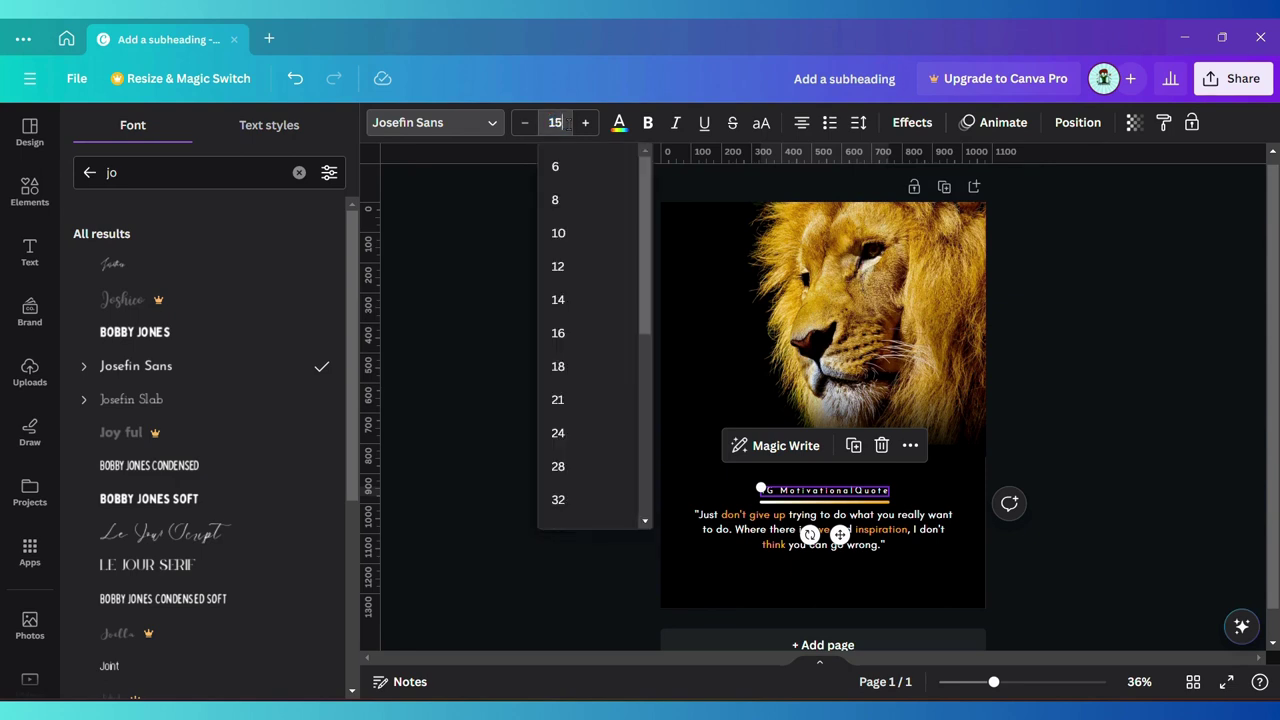
{"action": "key", "text": "Return"}
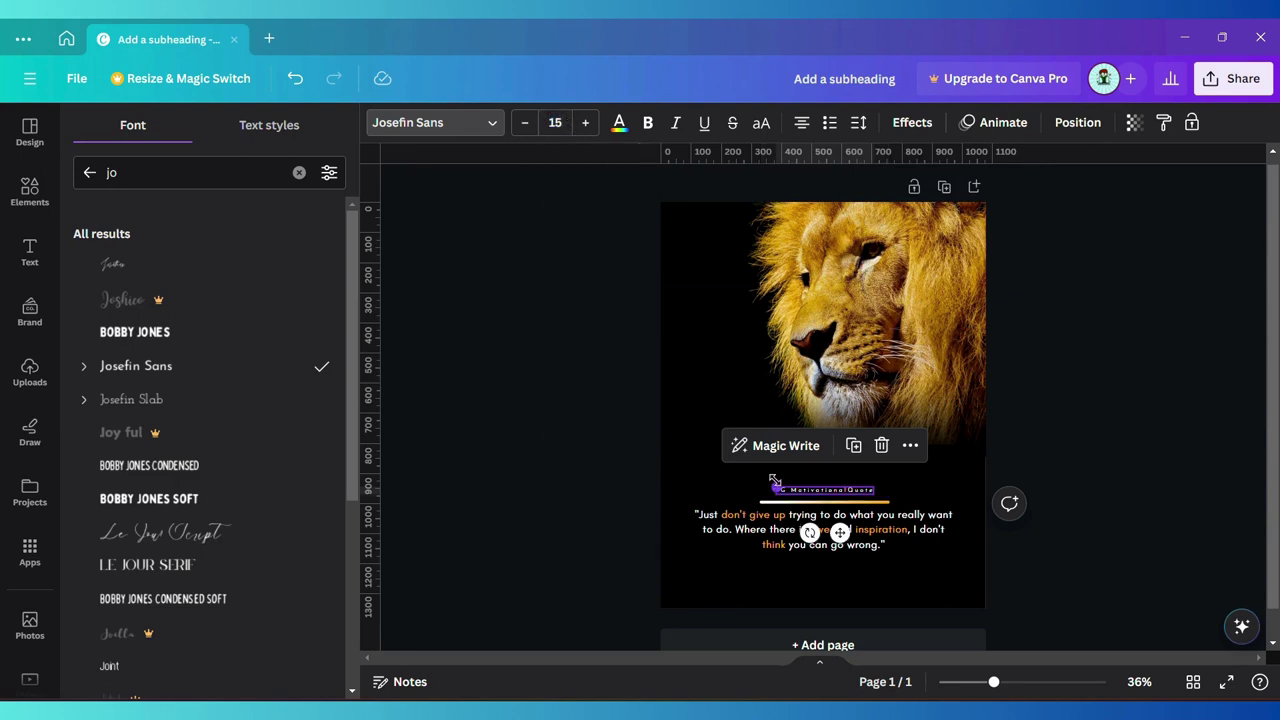
{"action": "left_click", "coordinate": [858, 122]}
{"action": "left_click_drag", "start_coordinate": [963, 190], "coordinate": [1000, 190]}
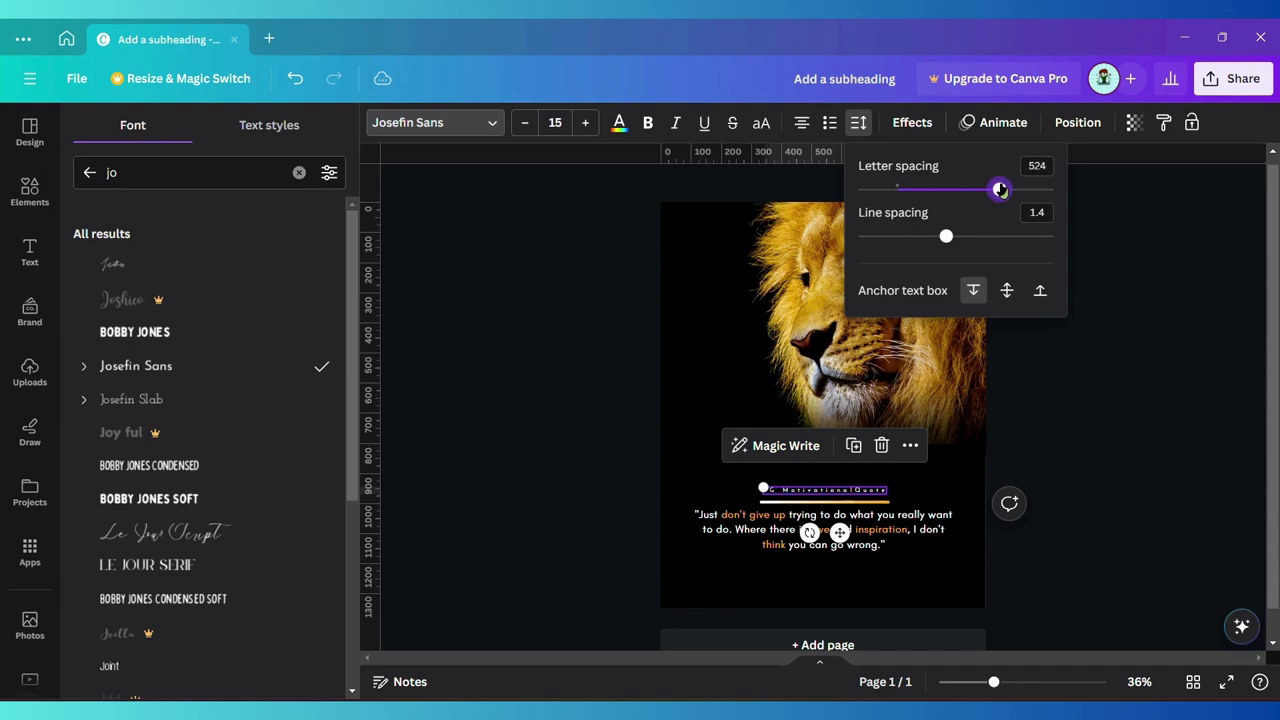
{"action": "left_click", "coordinate": [926, 581]}
{"action": "left_click", "coordinate": [926, 581]}
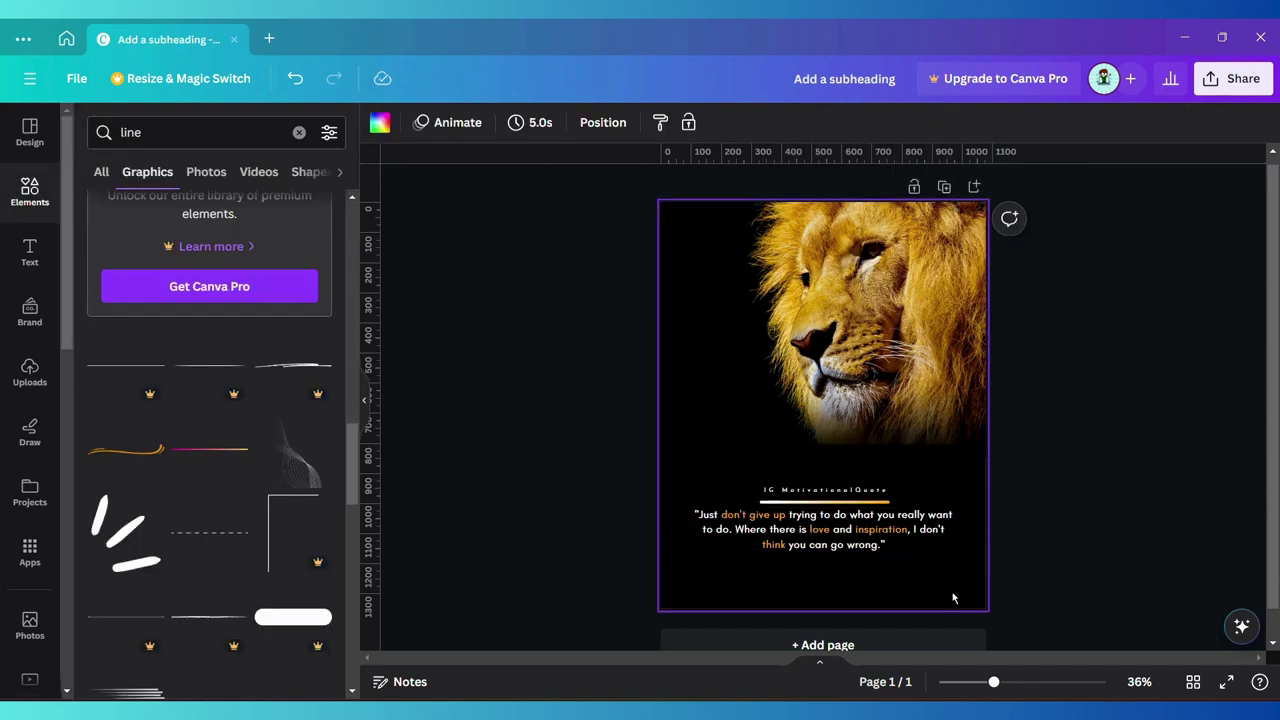